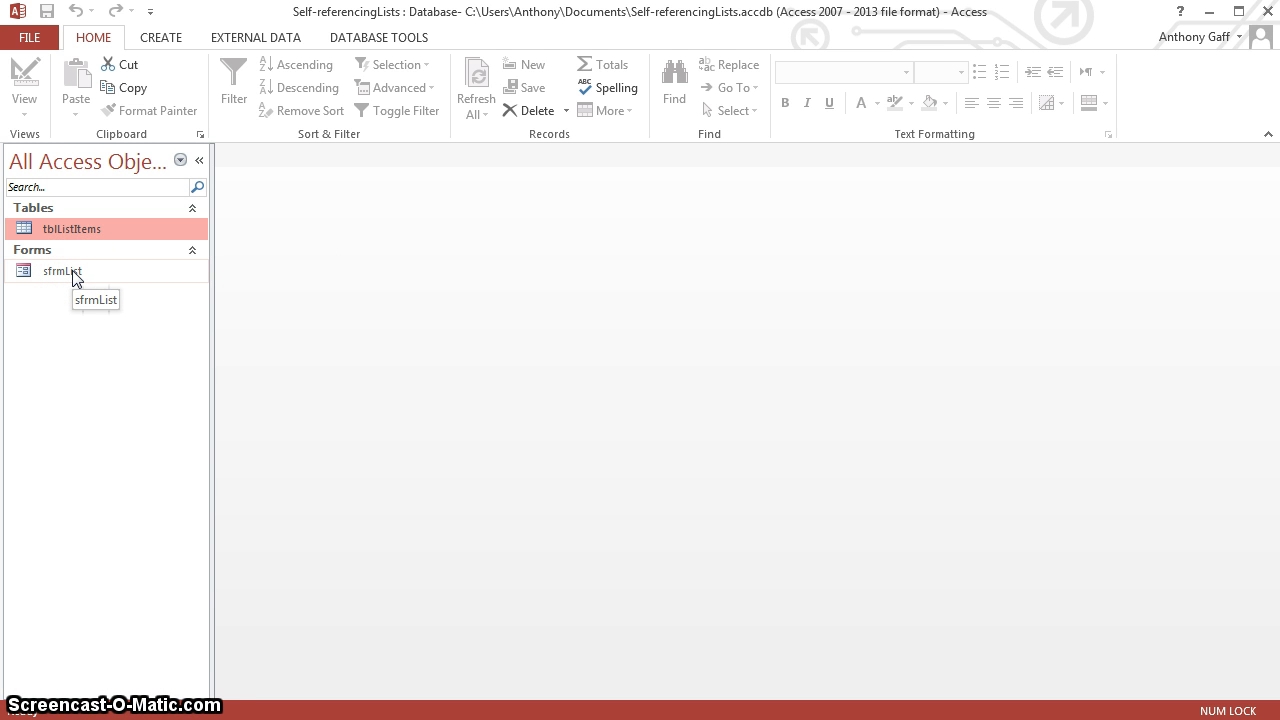
Step: Create a new blank form in Design view and save it as frmListManagement
drag(72, 272, 357, 343)
click(162, 38)
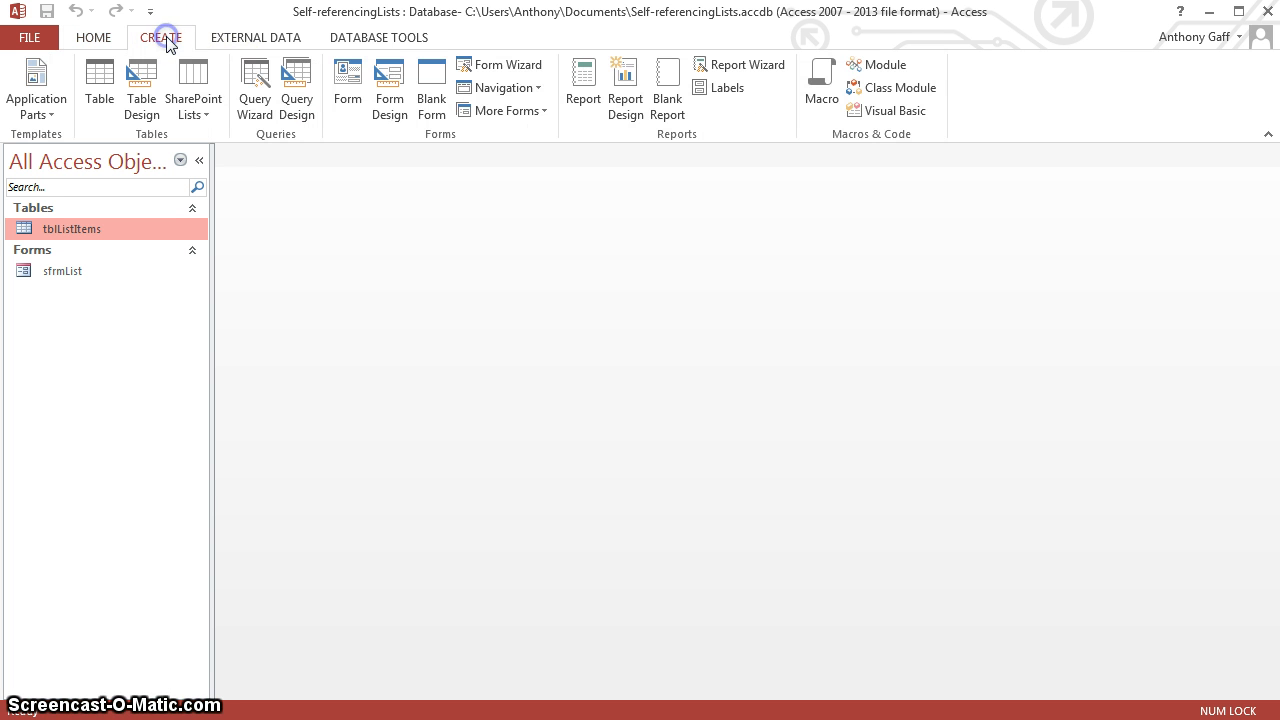
click(164, 44)
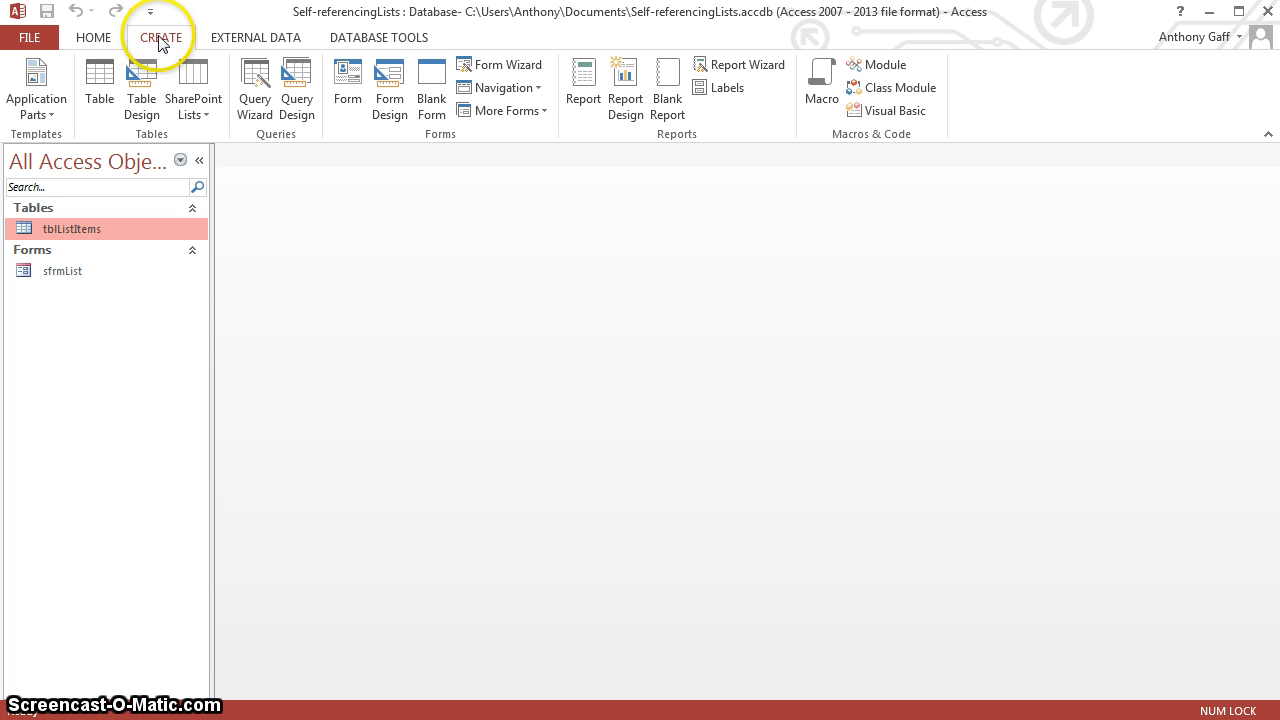
click(394, 86)
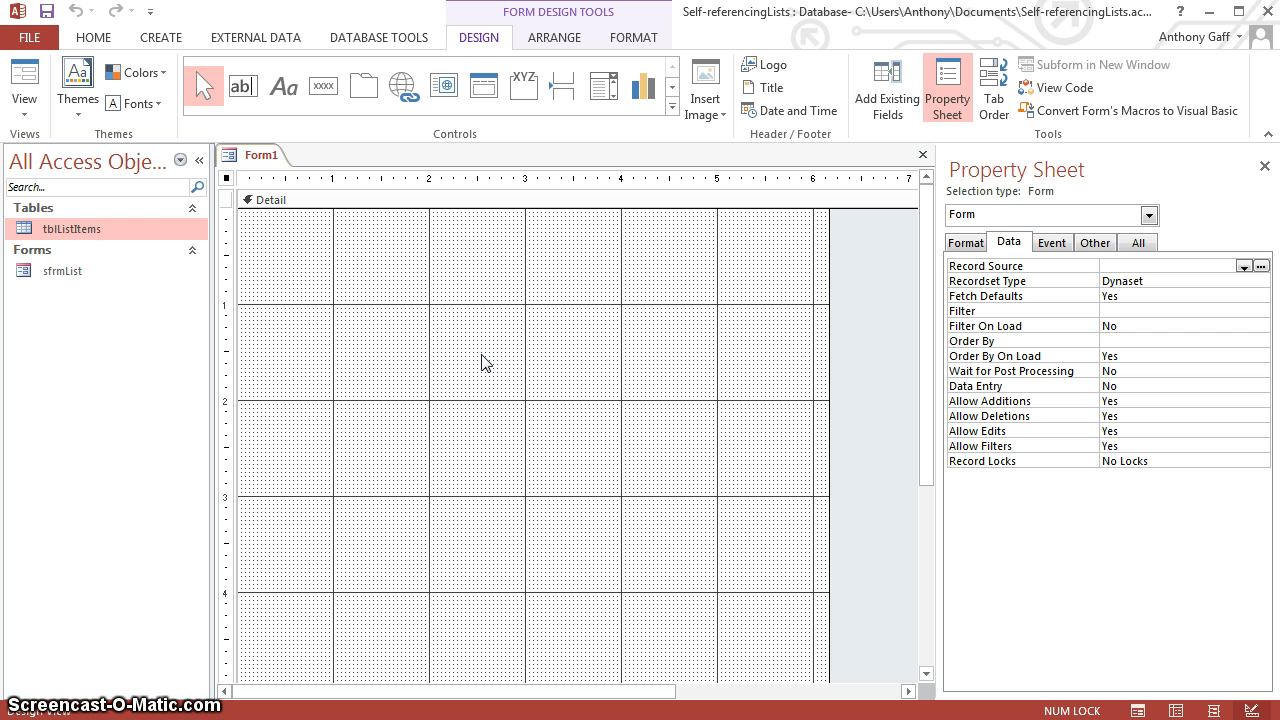
click(393, 263)
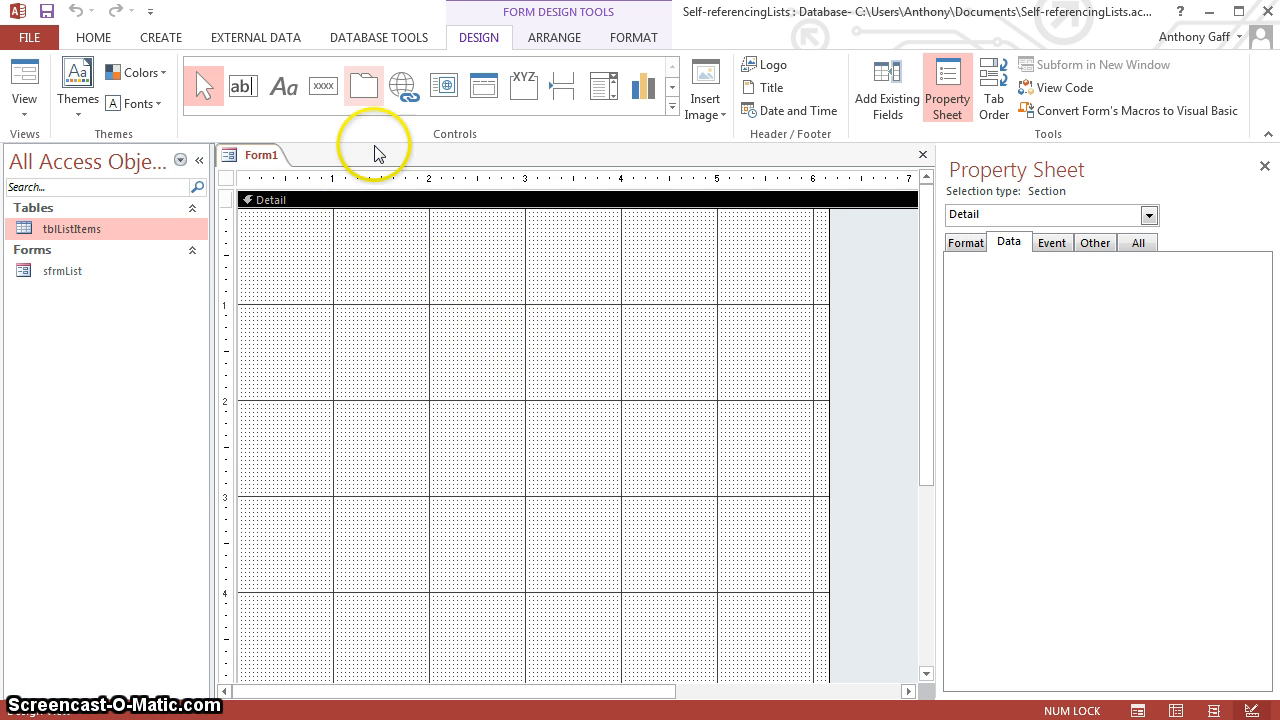
click(47, 14)
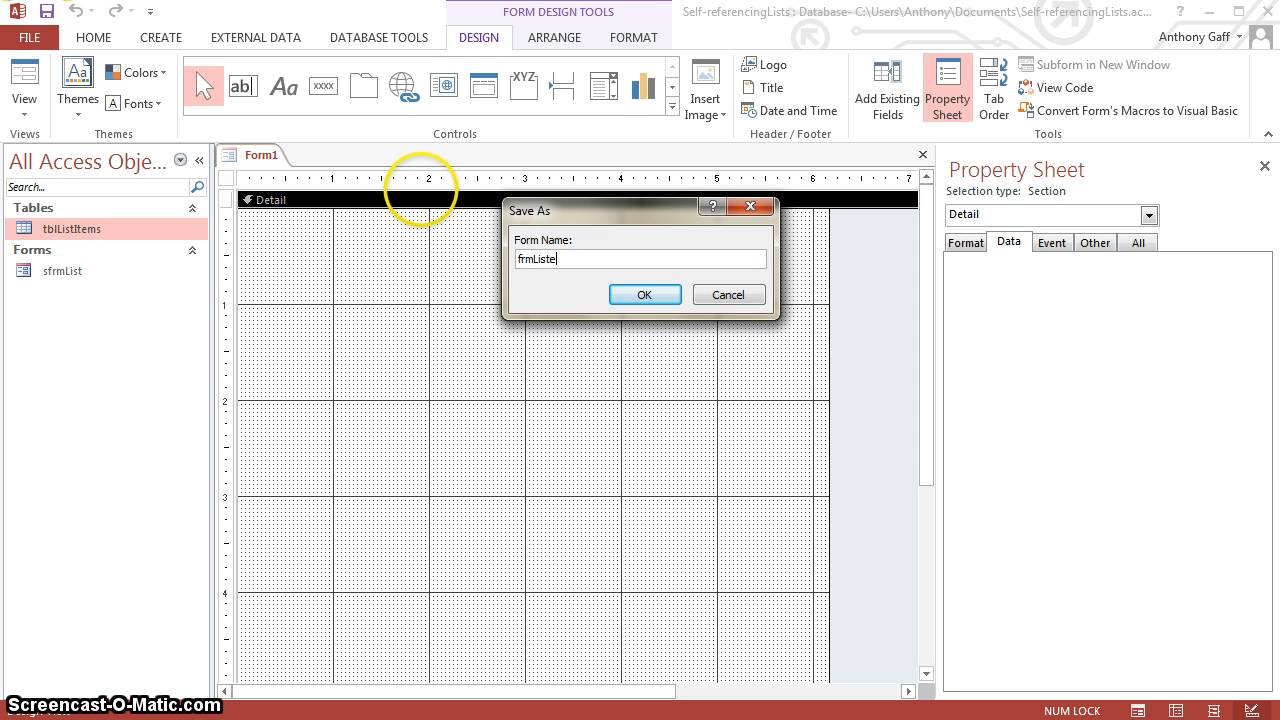
text(frmListManagement)
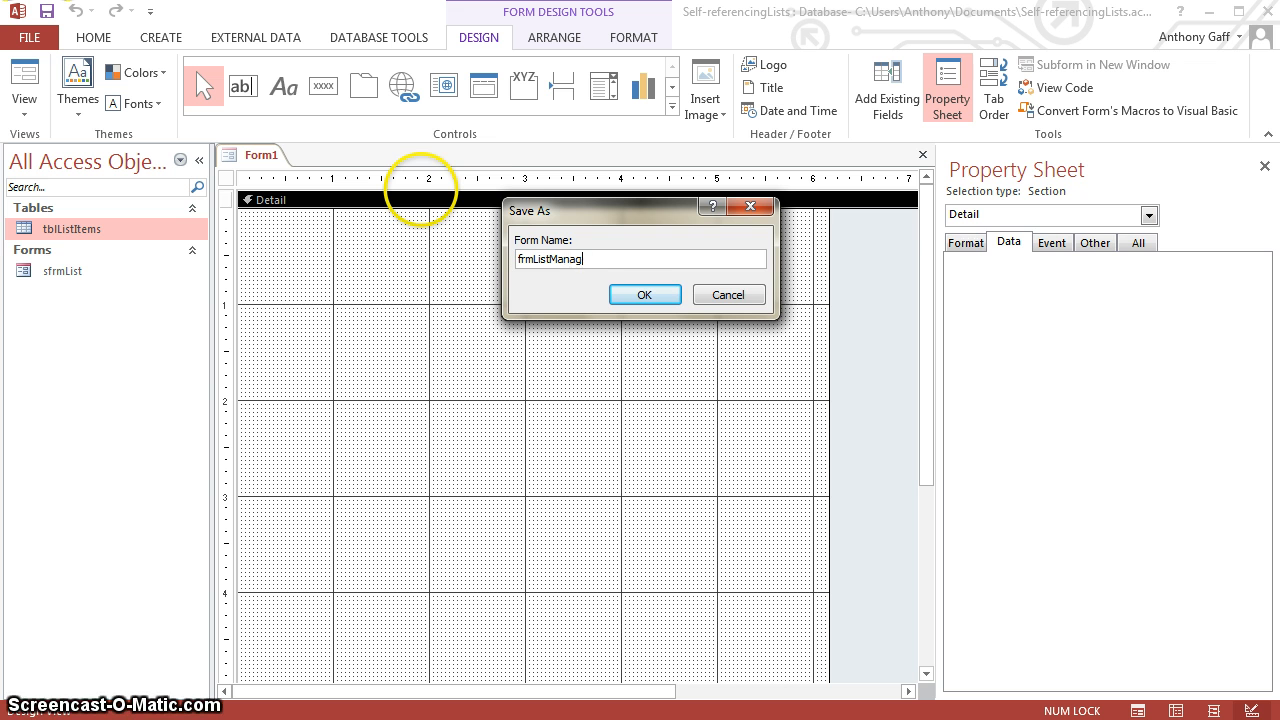
click(648, 297)
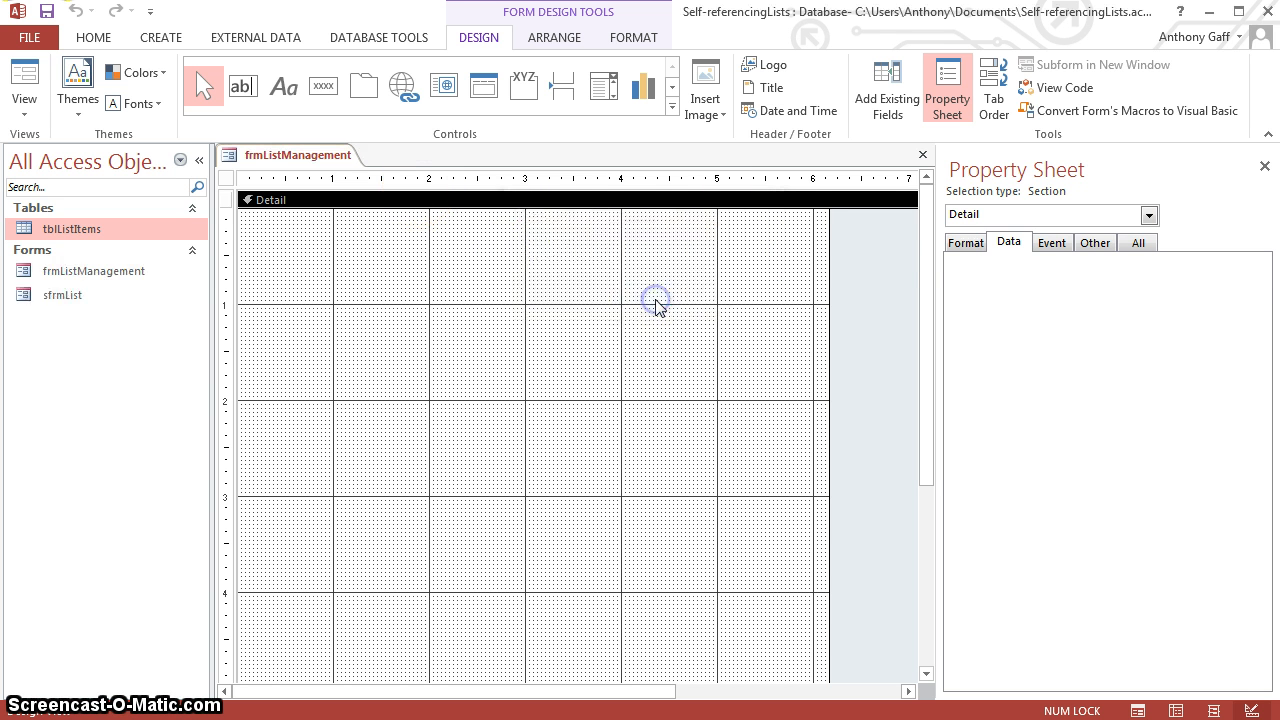
Step: Set the form's caption to "List Management" and save the form
click(226, 178)
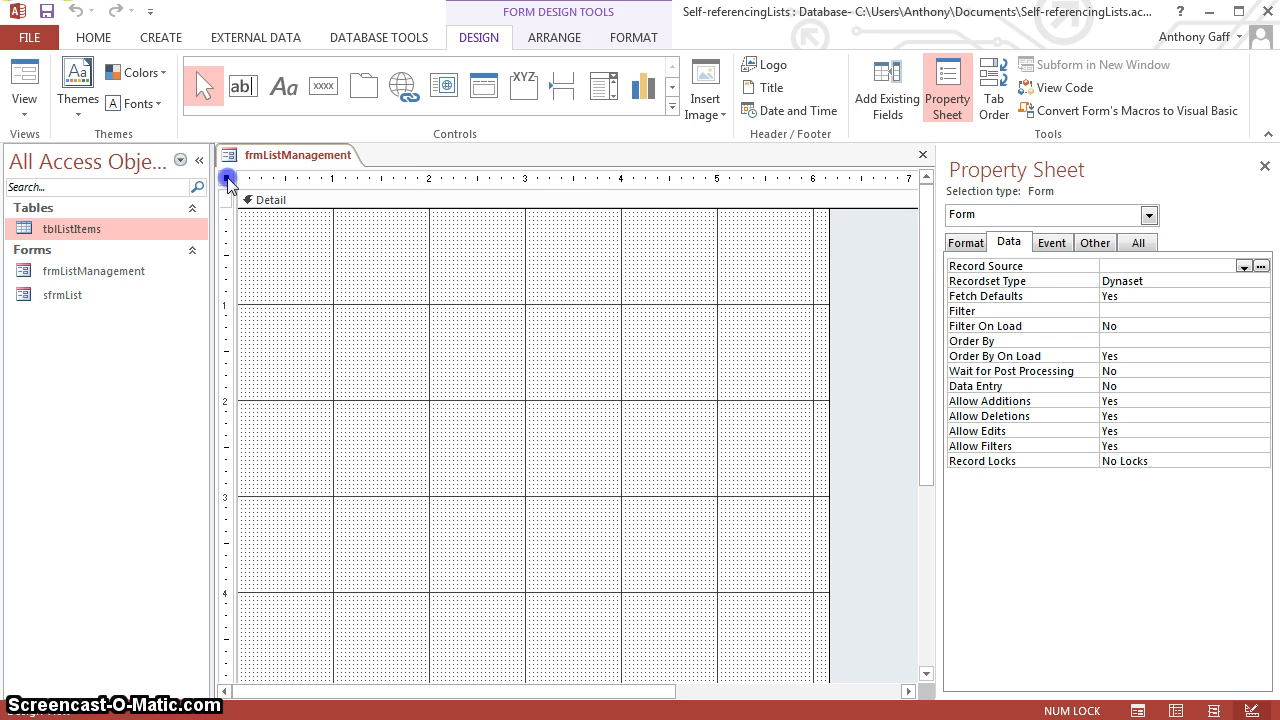
click(965, 243)
click(1164, 268)
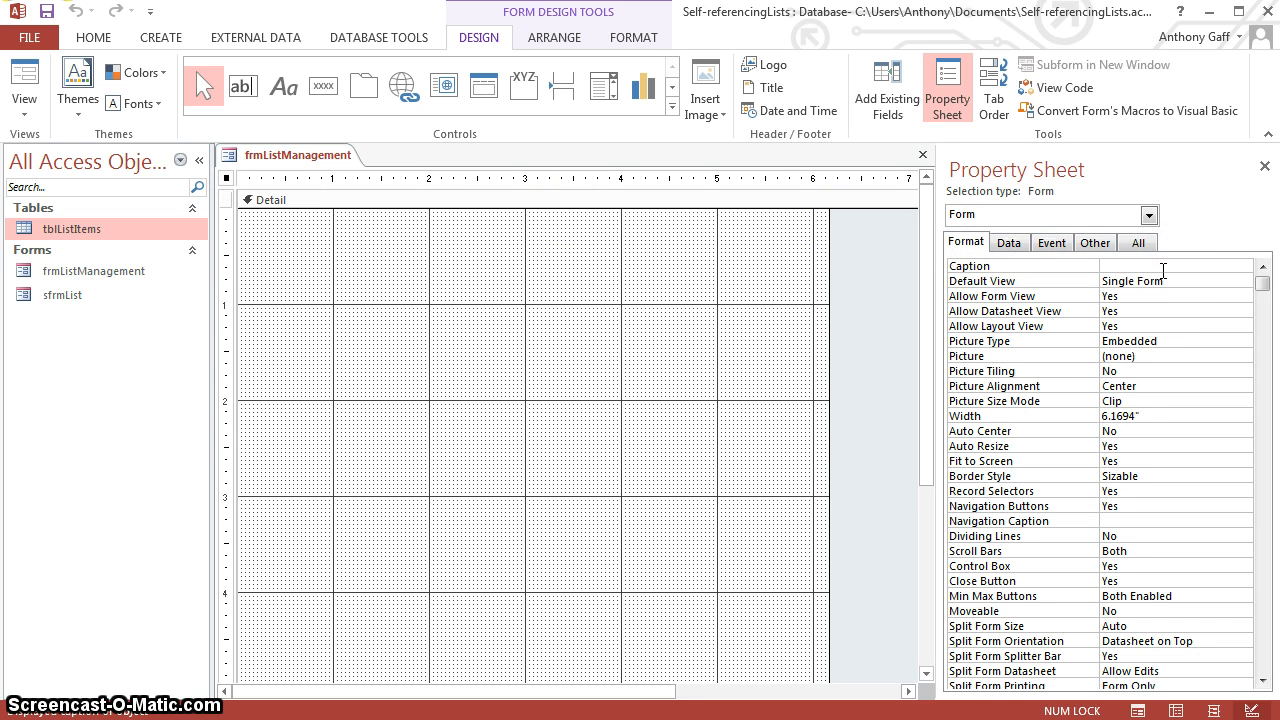
text(List Management)
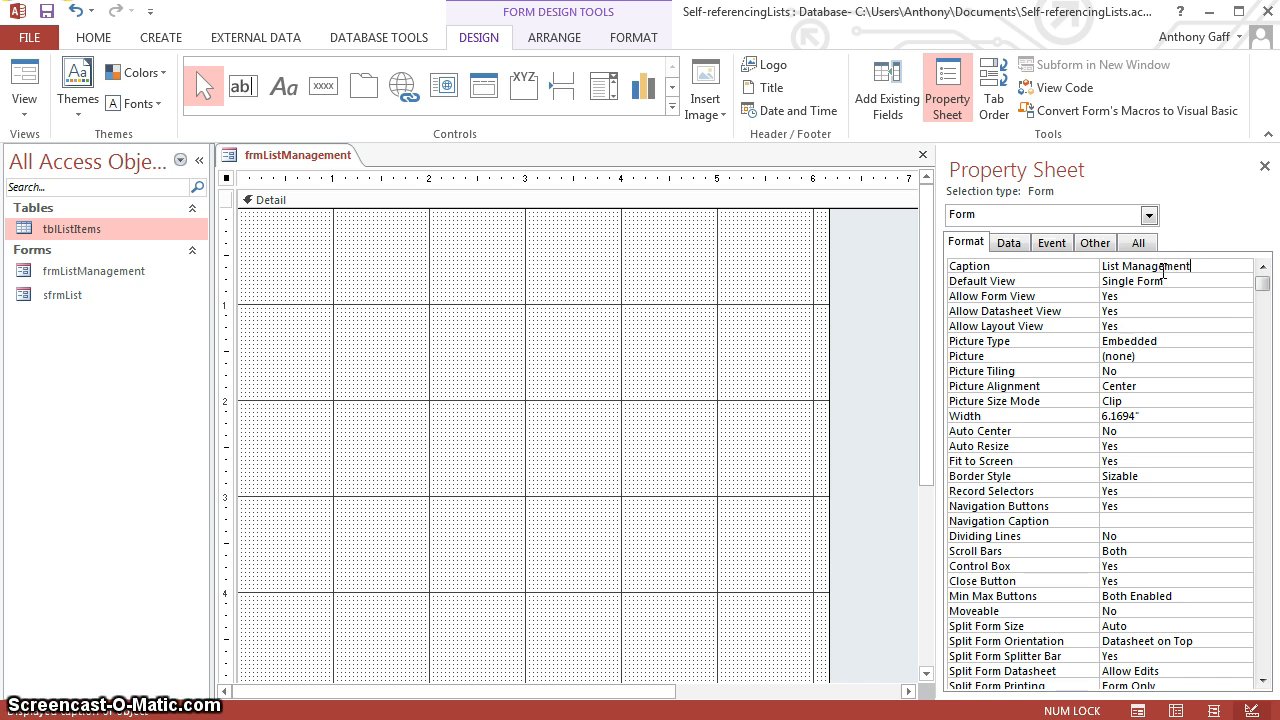
click(600, 330)
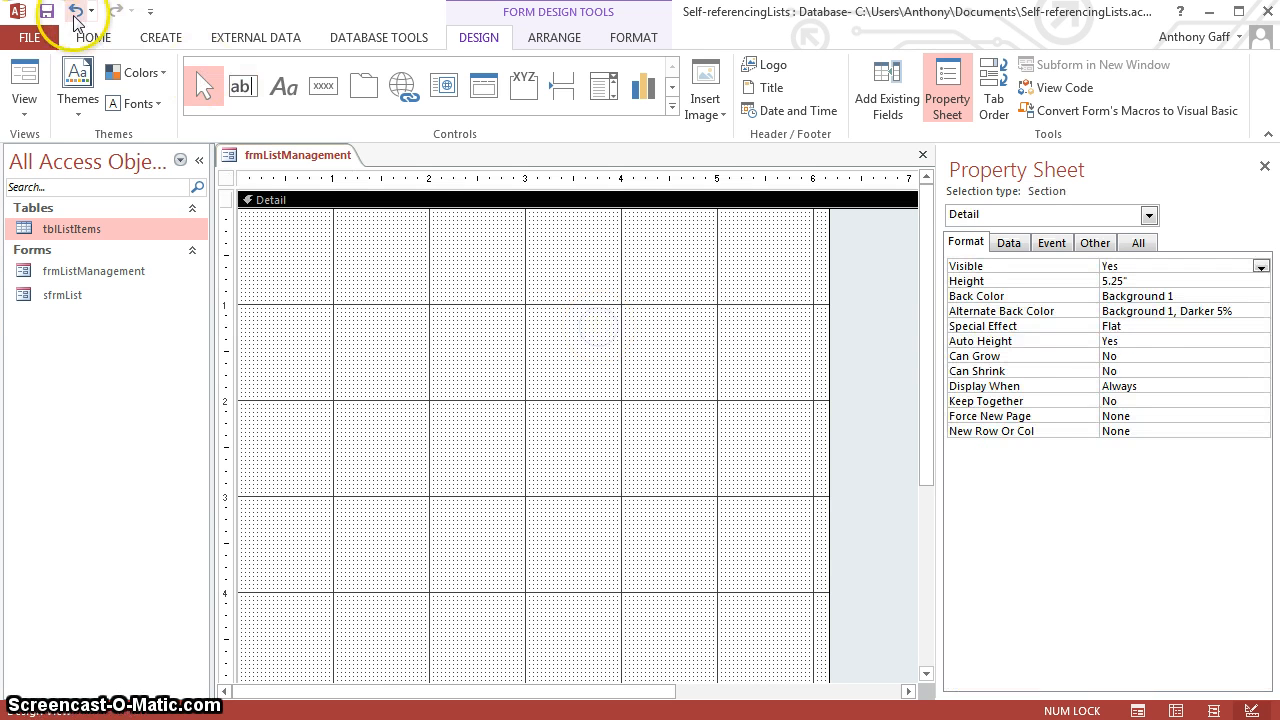
click(44, 13)
click(405, 290)
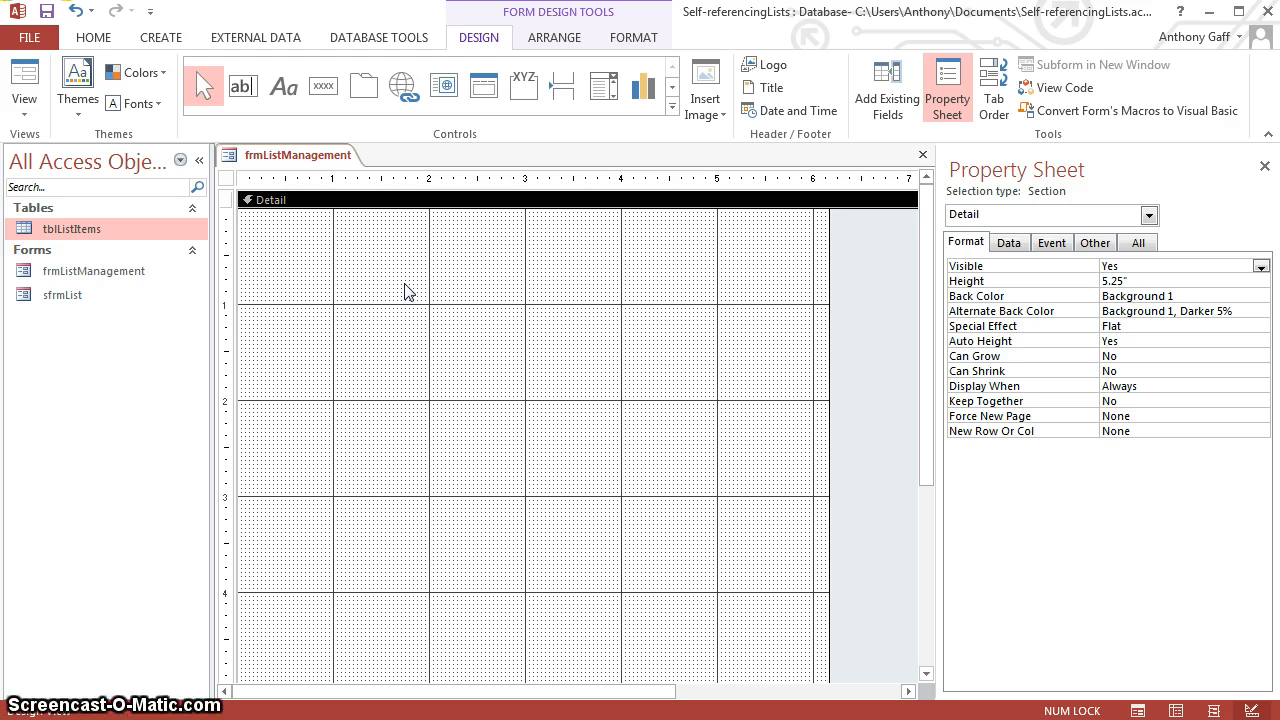
Step: Place a combo box near the top of the Detail section that gets its values from the table tblListItems
click(674, 105)
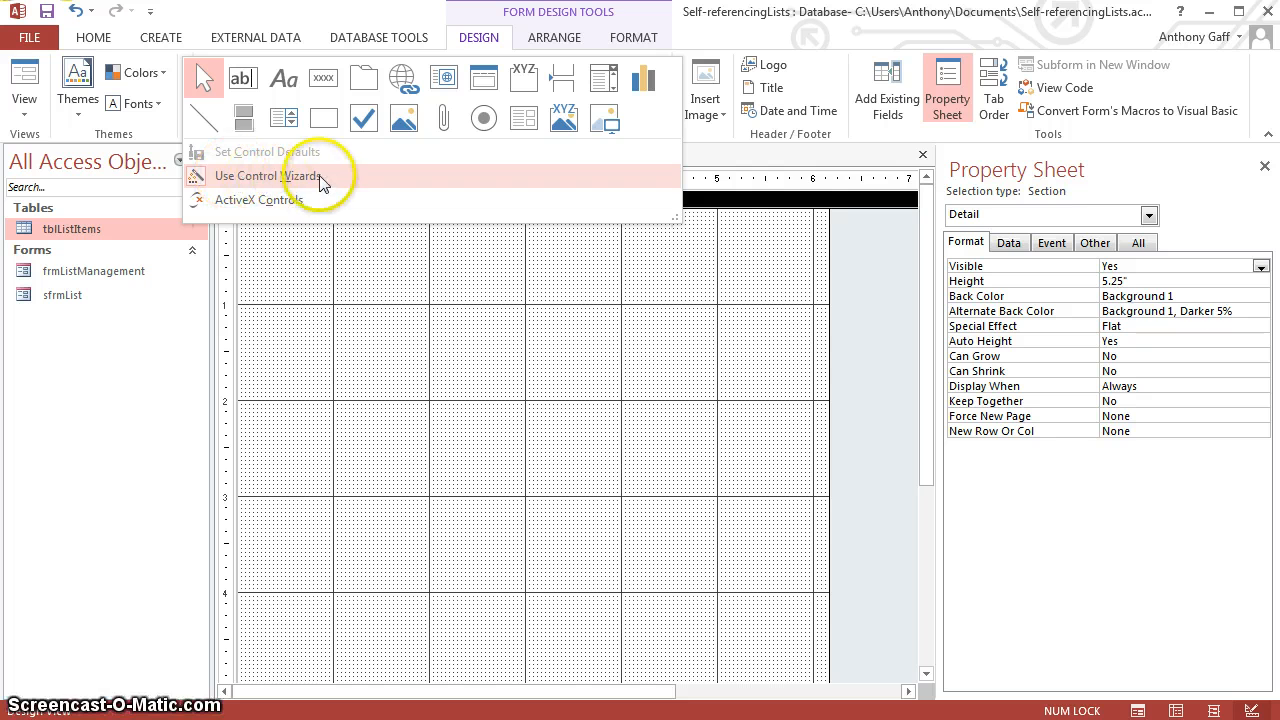
click(601, 88)
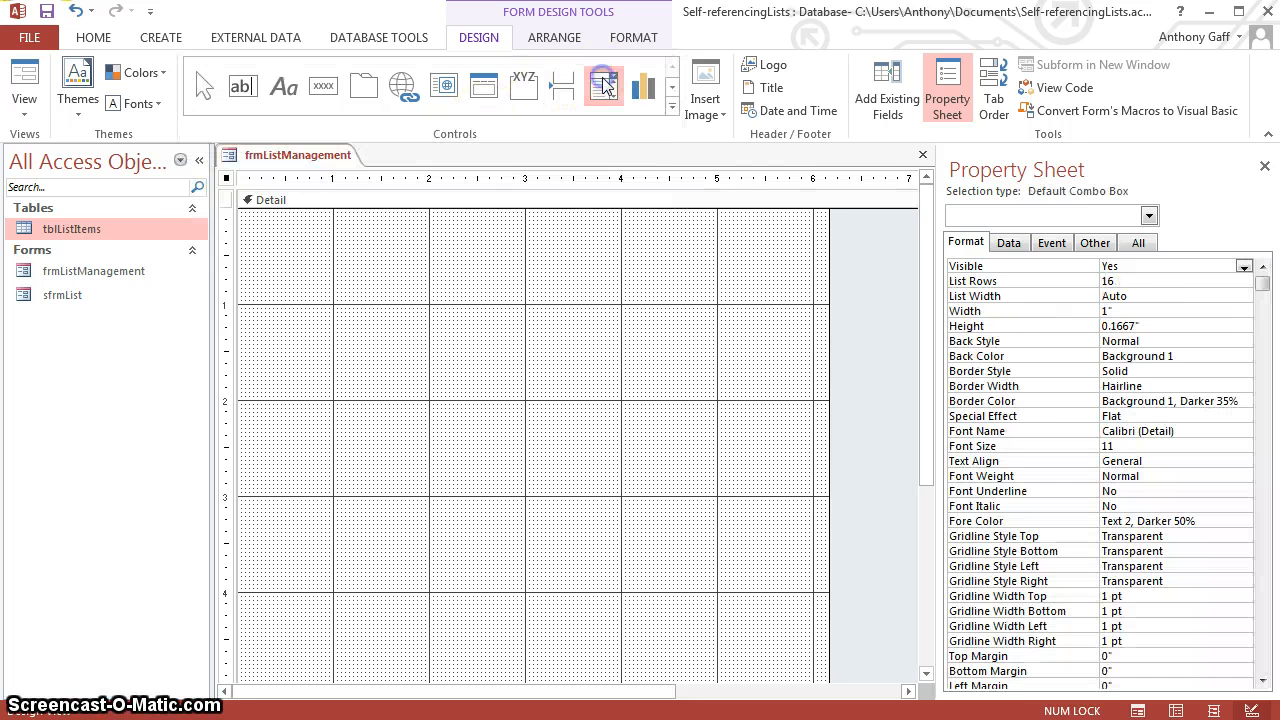
click(428, 241)
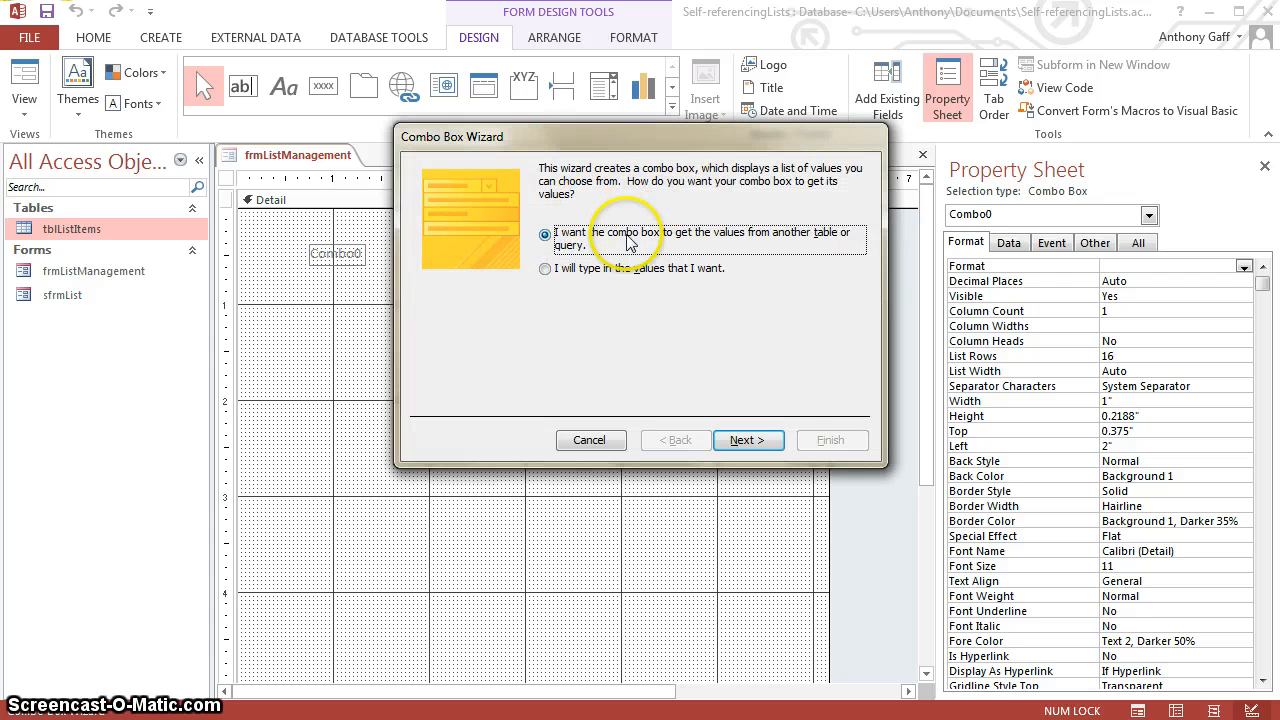
click(765, 437)
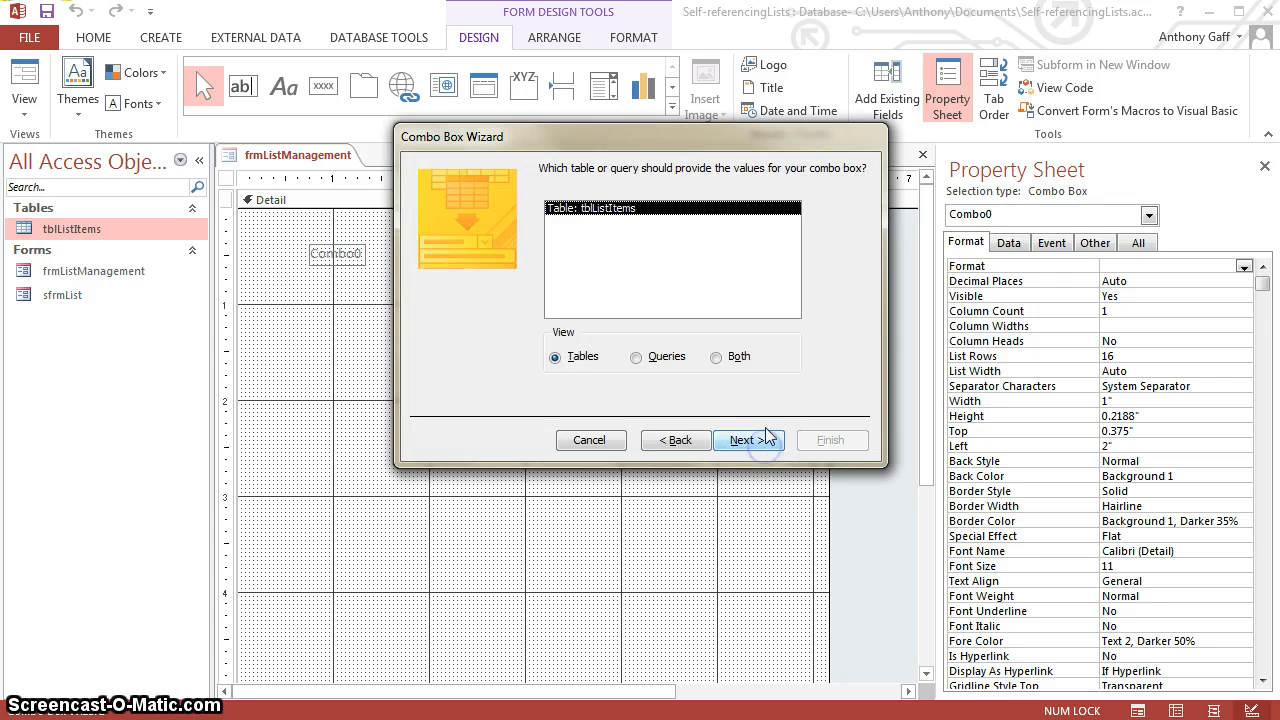
click(771, 438)
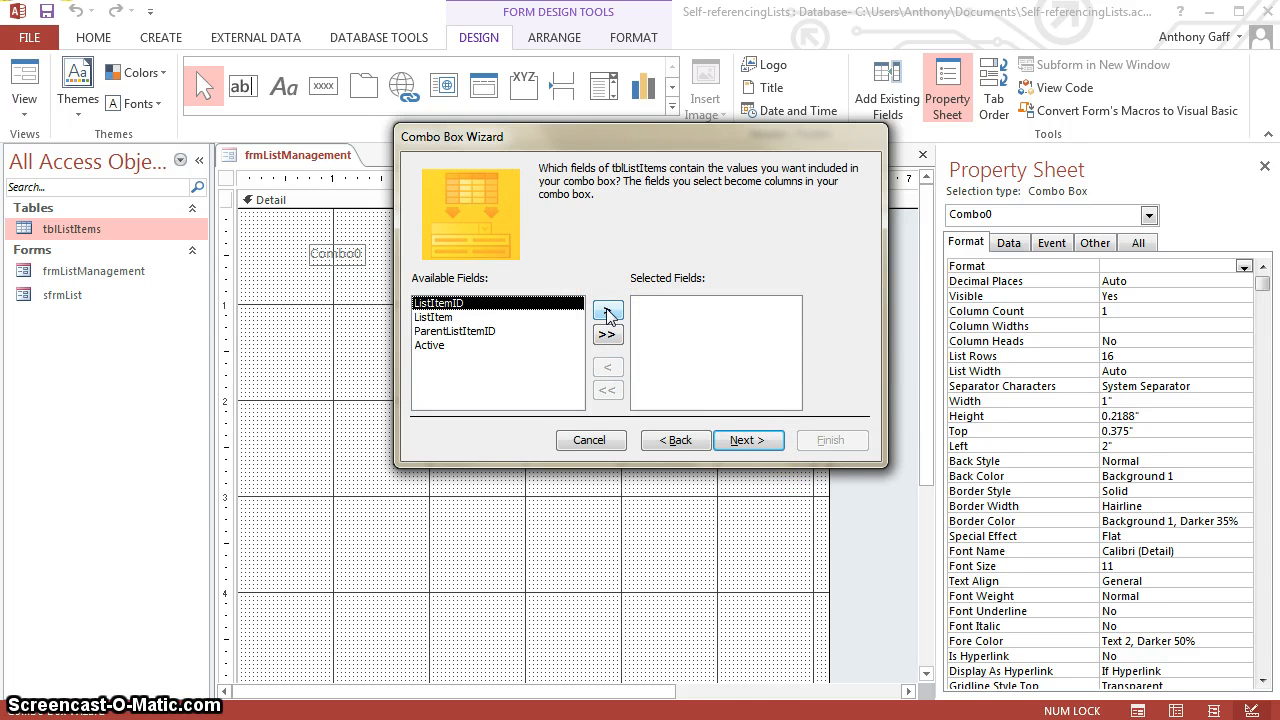
Step: Include the ListItemID and ListItem fields in the combo box and sort its rows ascending by ListItem
click(608, 312)
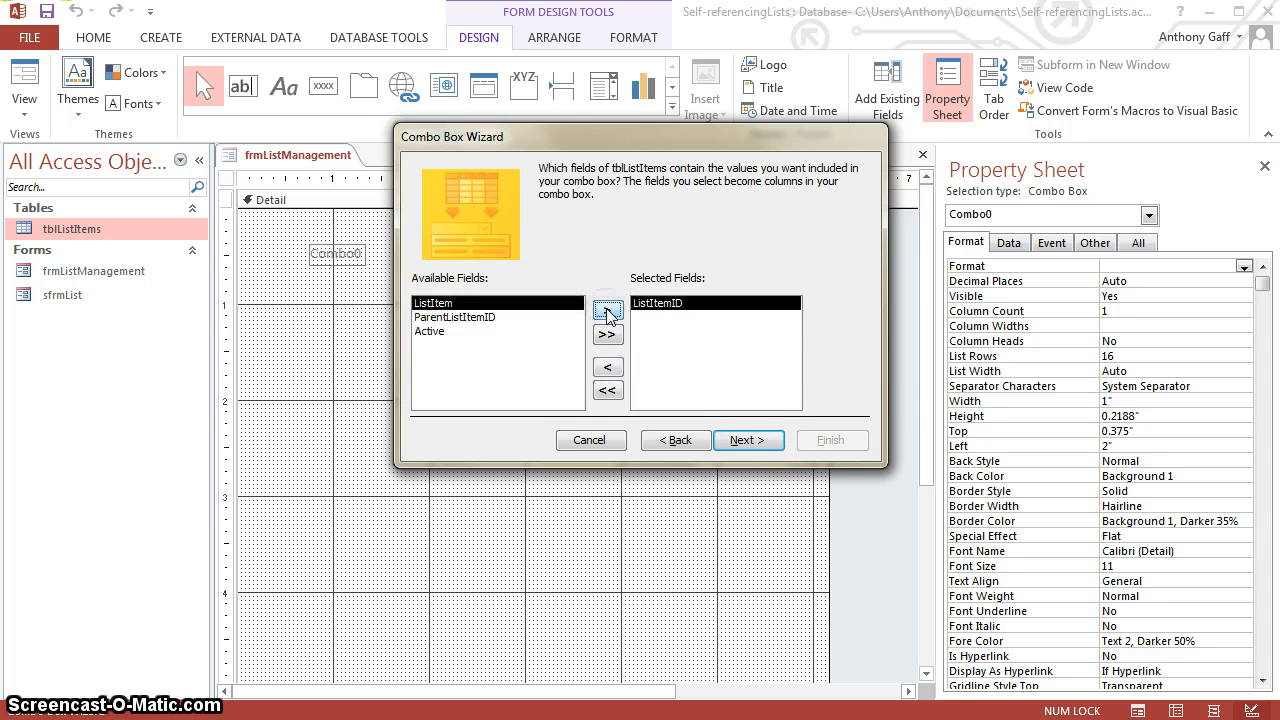
click(608, 312)
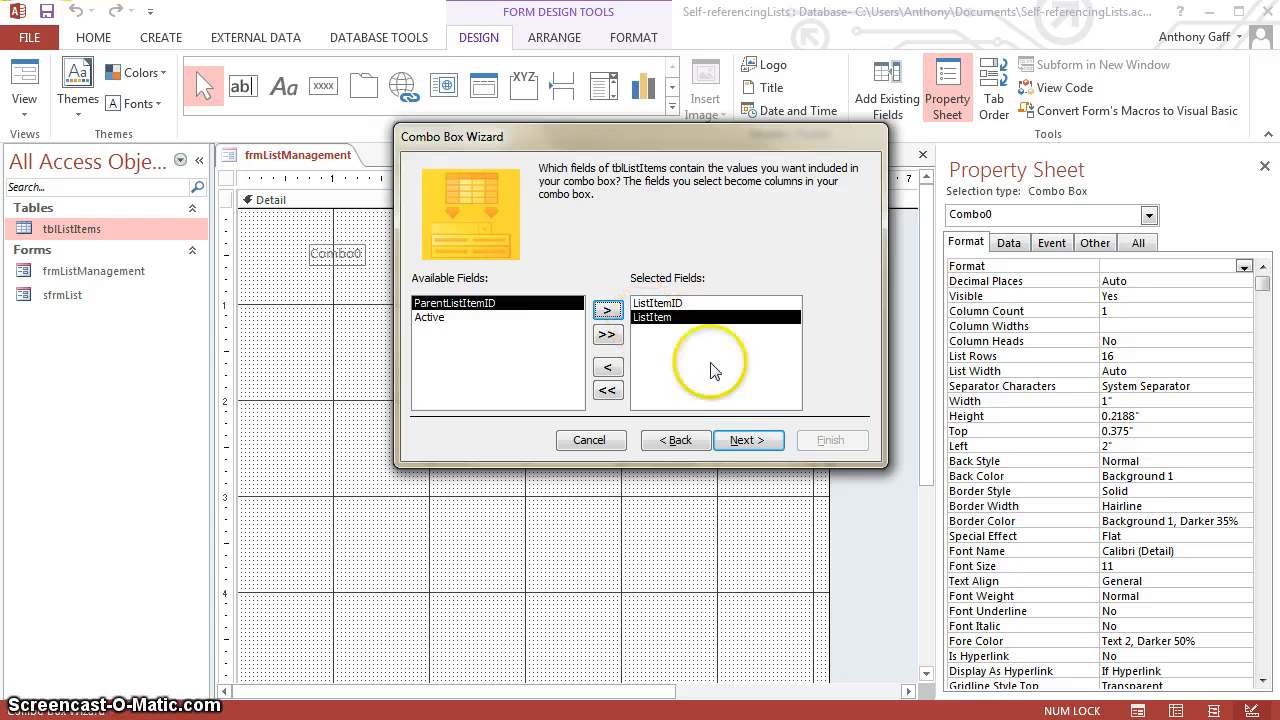
click(743, 442)
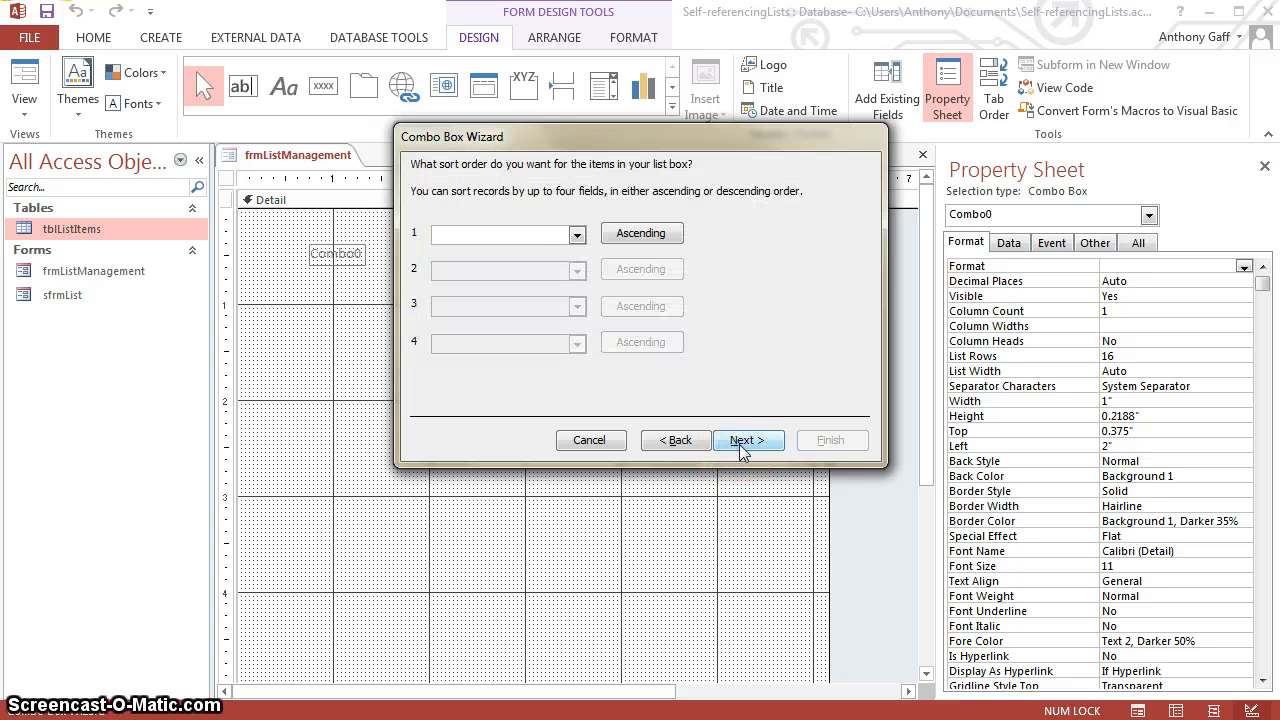
click(576, 234)
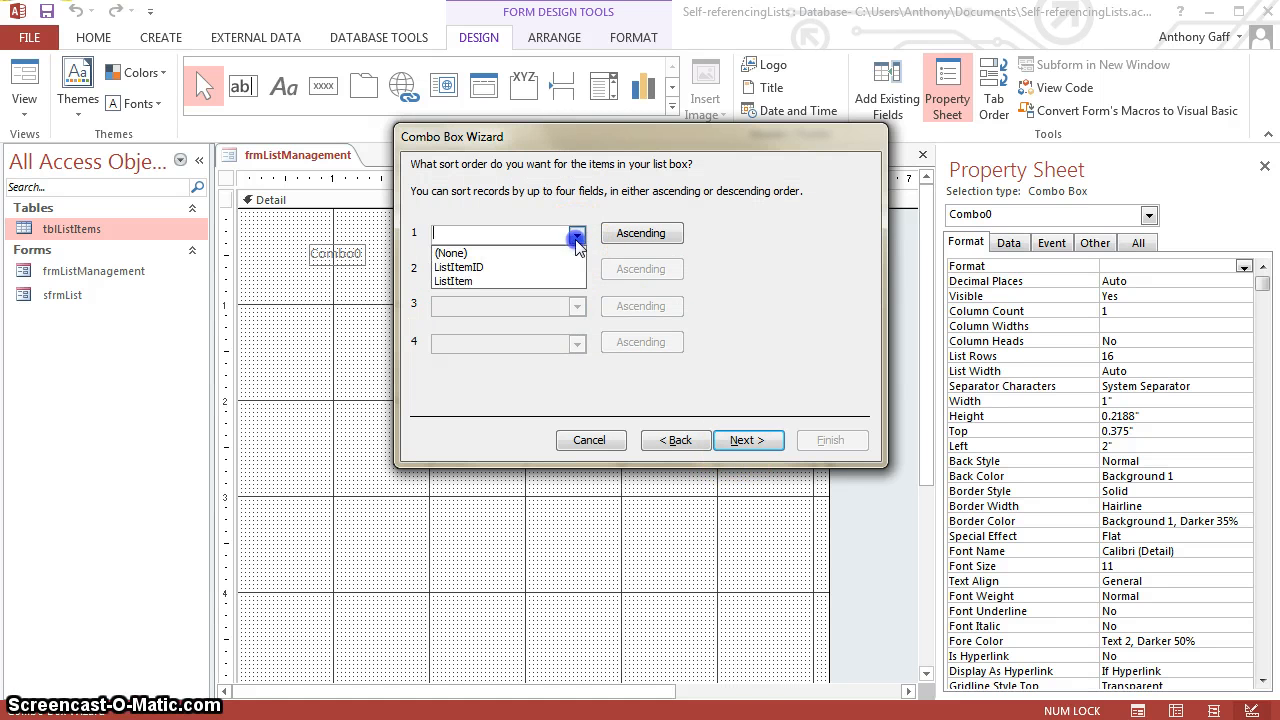
click(499, 282)
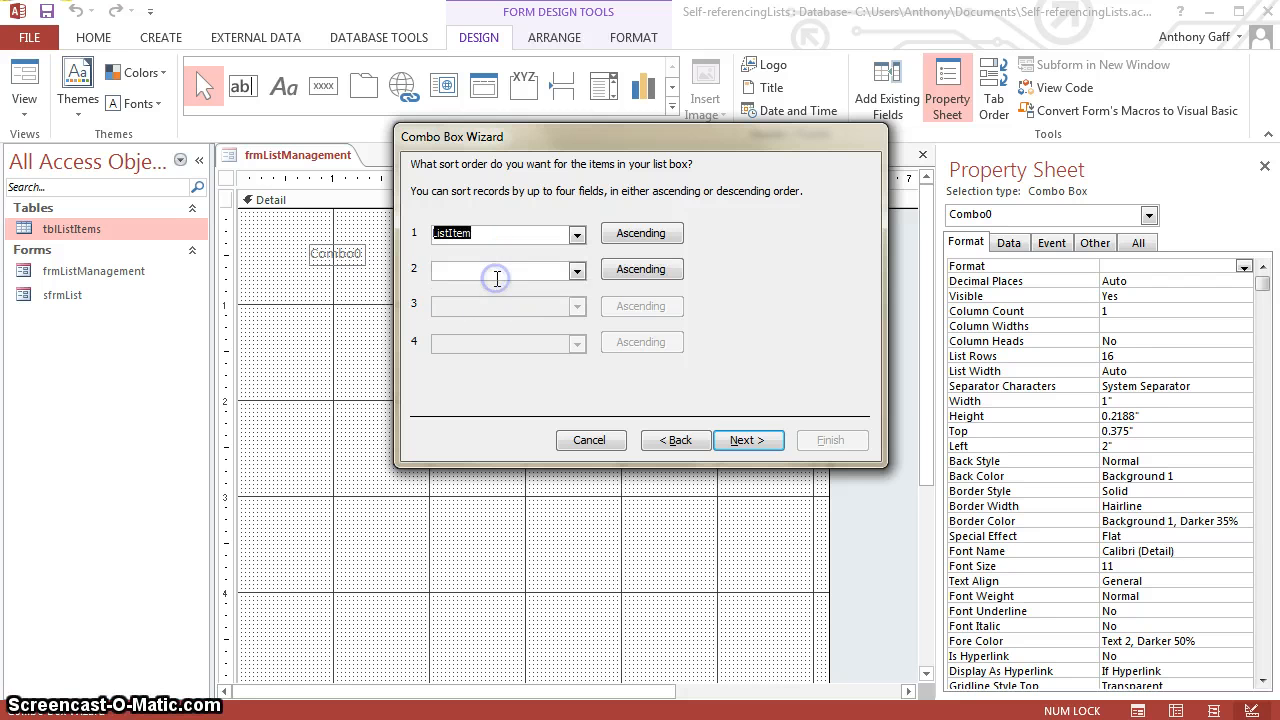
click(750, 441)
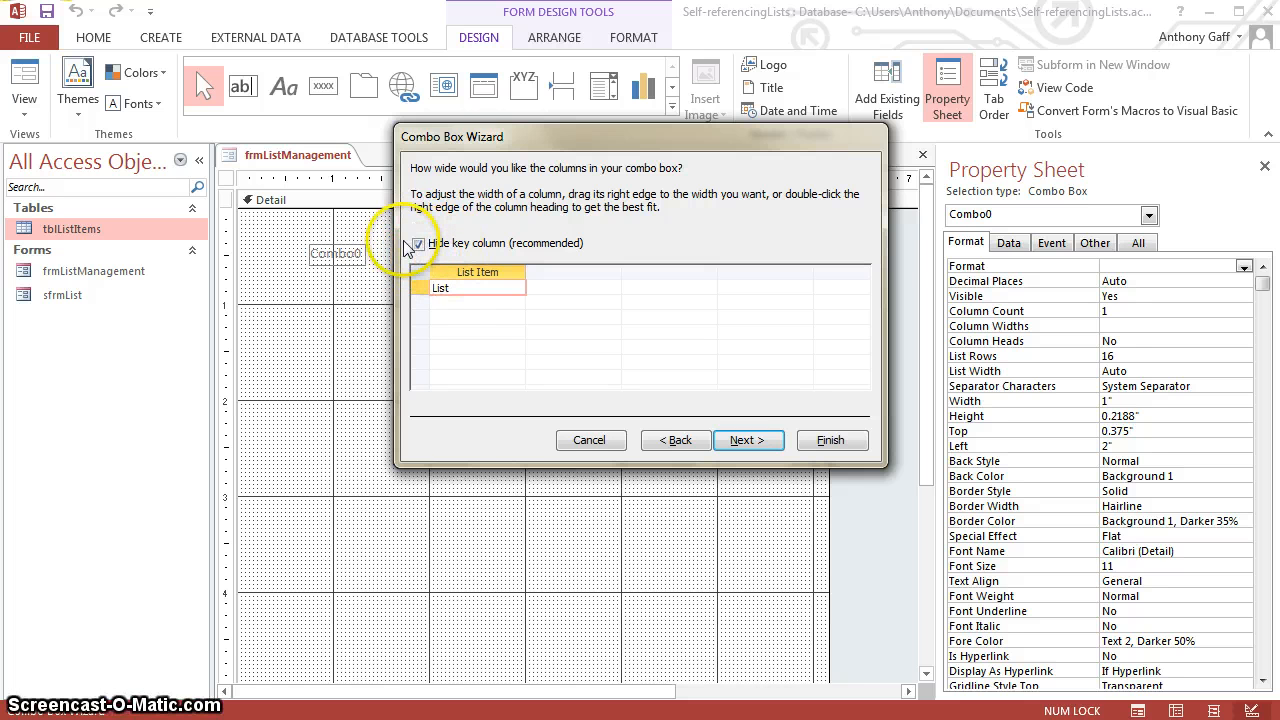
Step: Finish the combo box with a hidden key column and the label "Lists:", and extend it toward its label to 1.75" wide
click(757, 443)
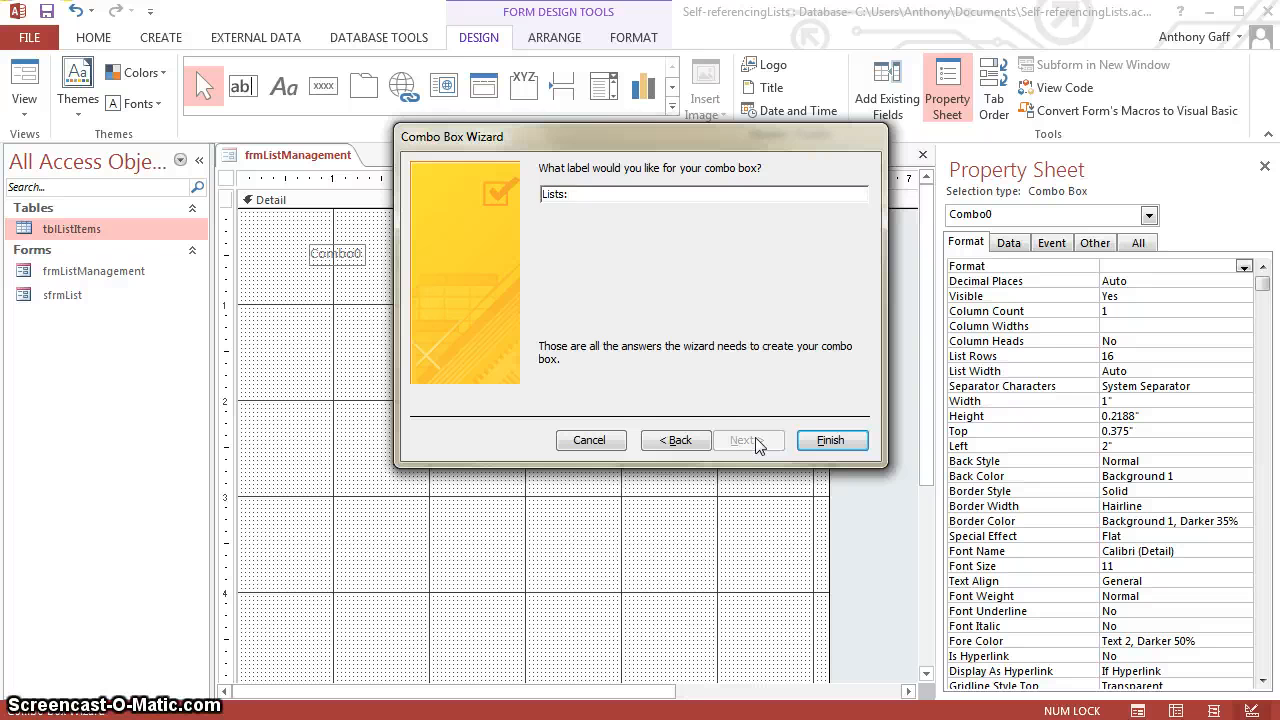
click(829, 440)
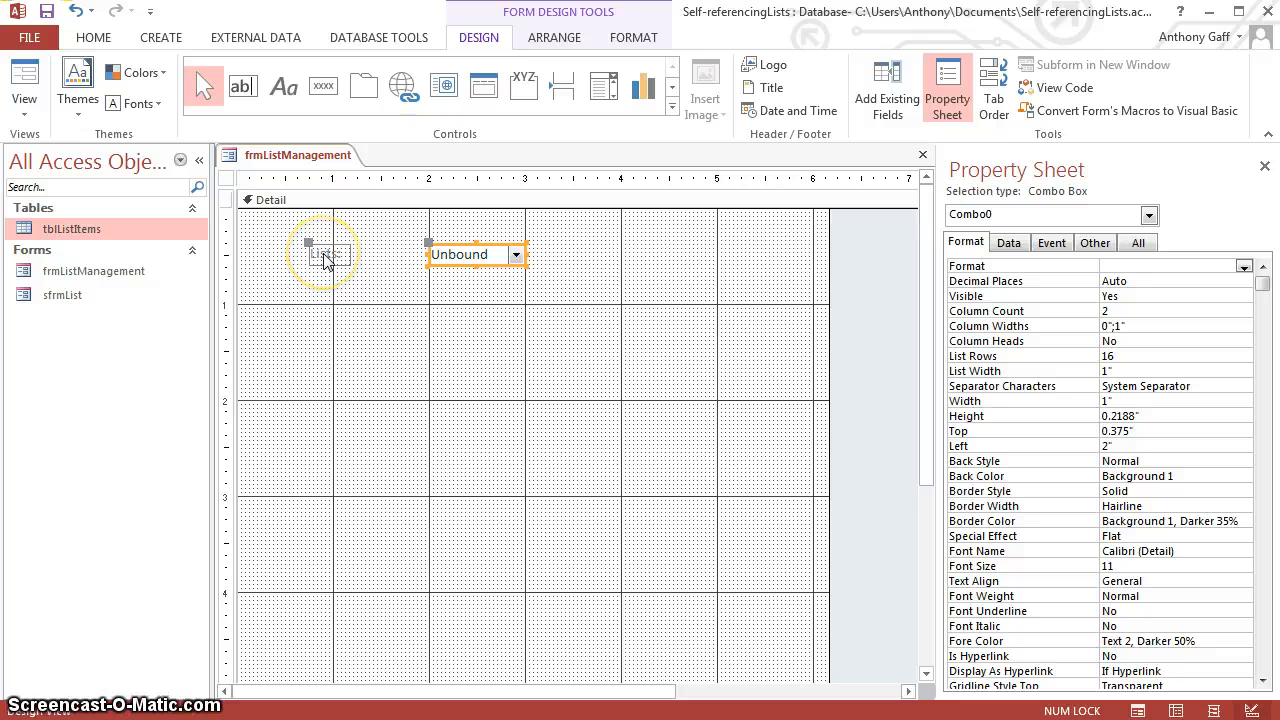
drag(428, 254, 357, 255)
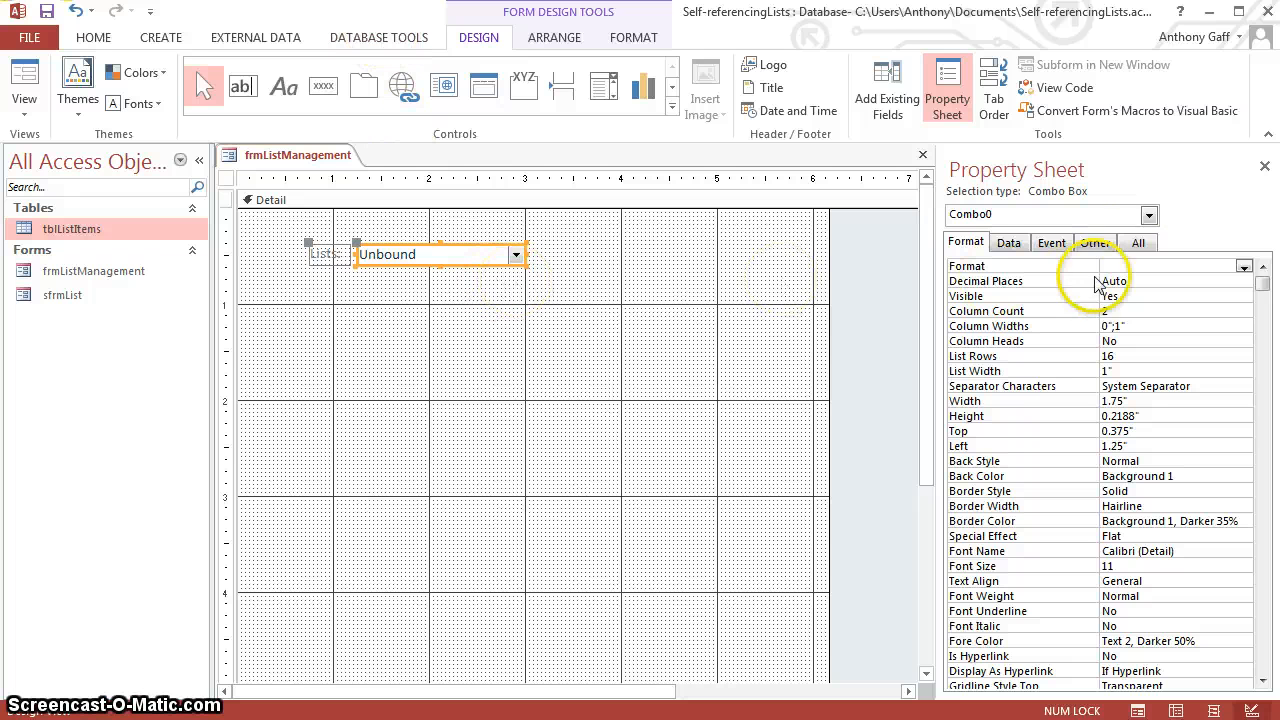
Step: Rename the combo box as cboLists
click(1097, 243)
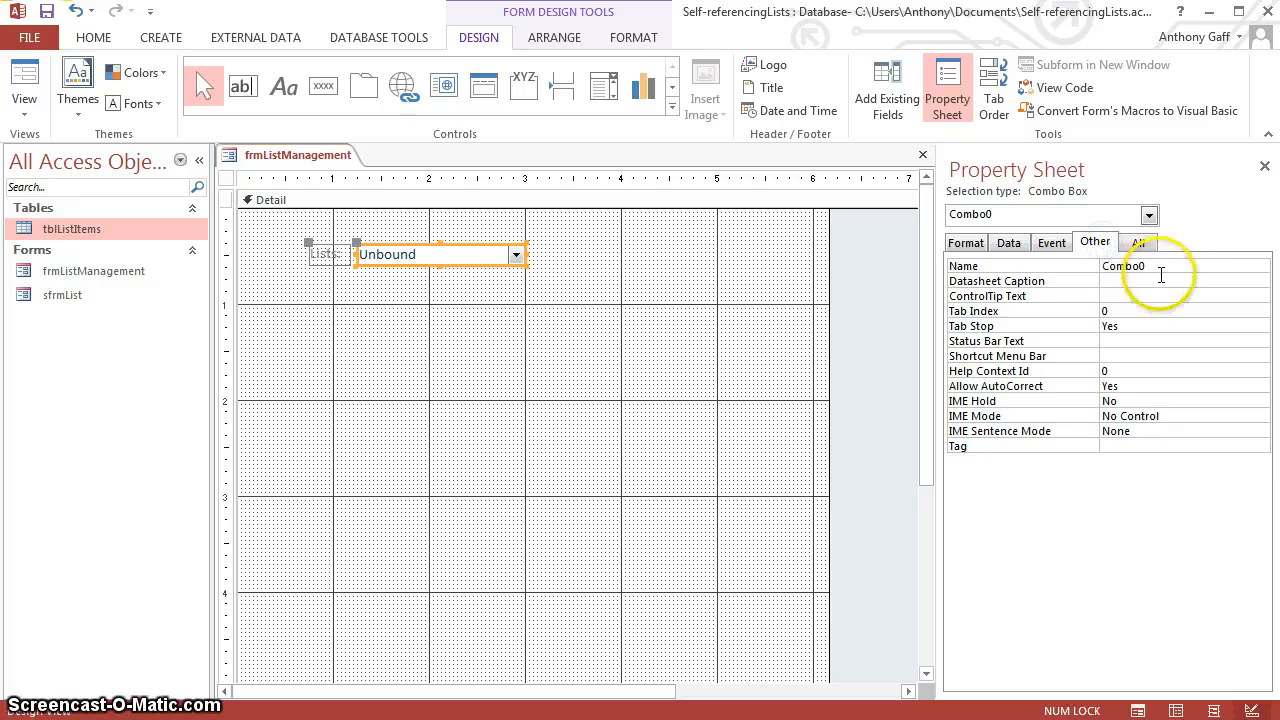
click(1088, 270)
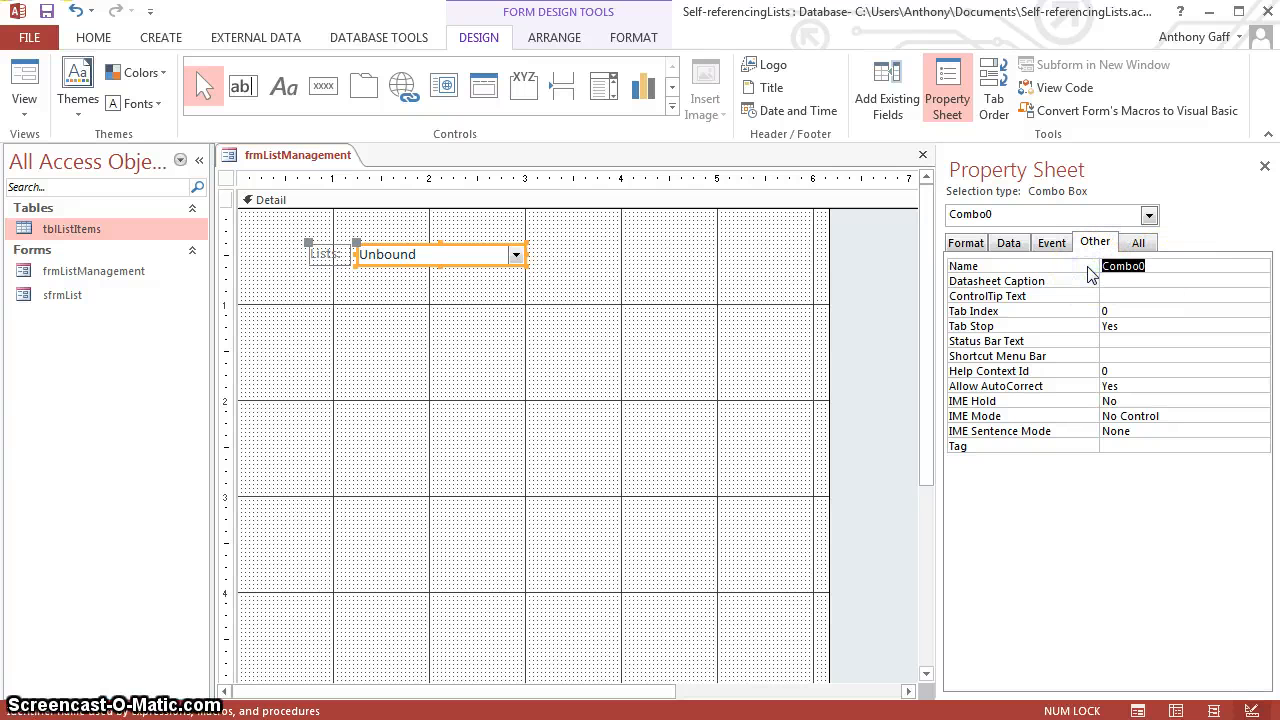
key(BackSpace)
key(BackSpace)
key(BackSpace)
click(1096, 276)
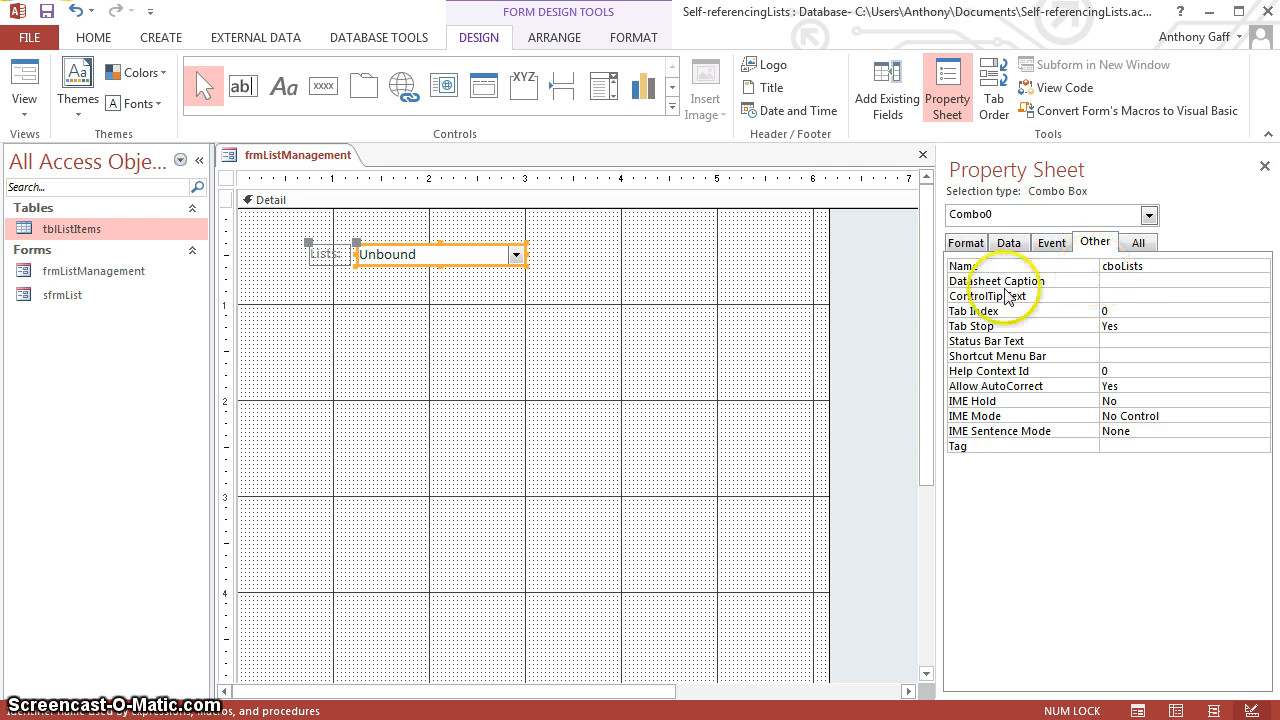
Step: Edit the row source query of cboLists, adding ParentListItemID as a non-displayed field with the criterion 1
click(1012, 245)
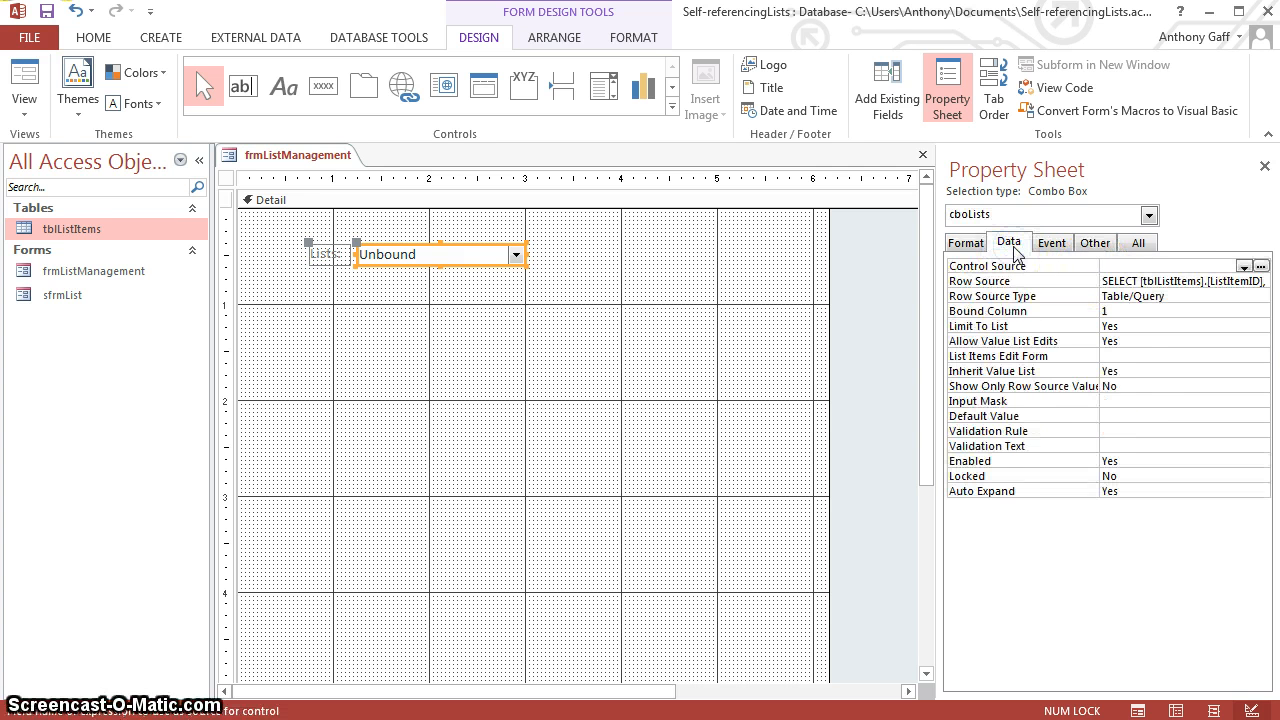
click(1176, 280)
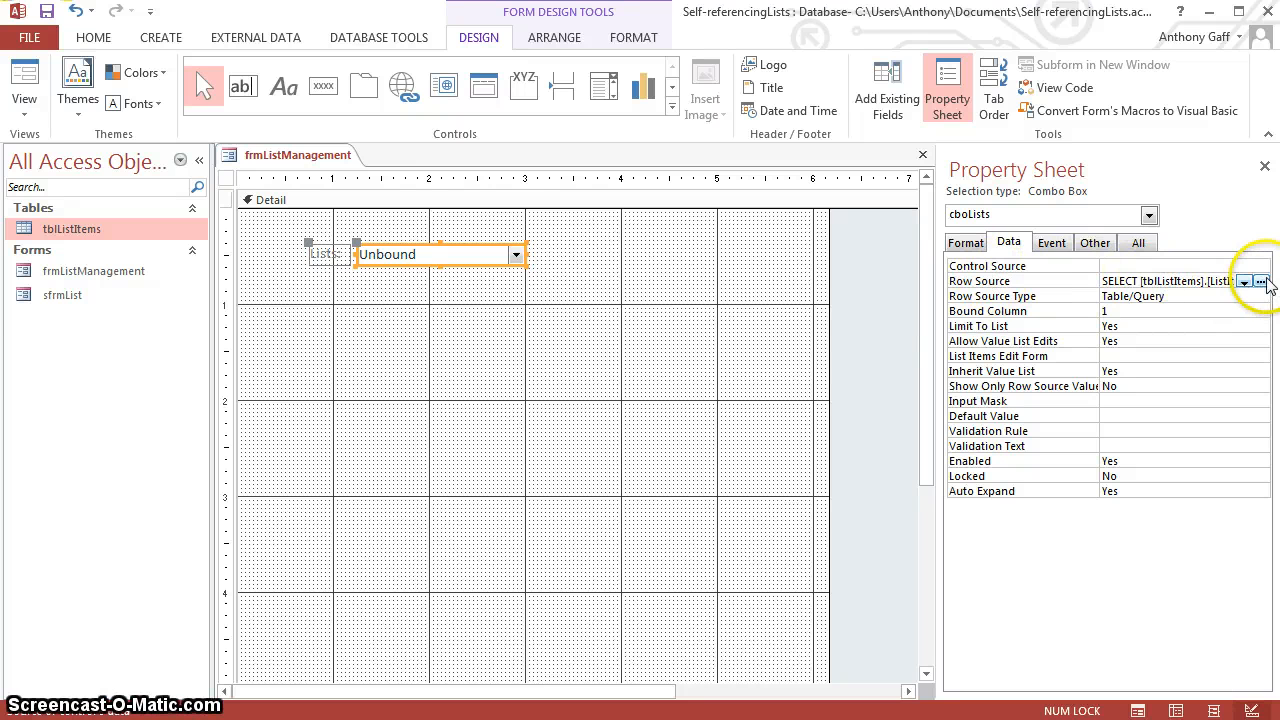
click(1260, 281)
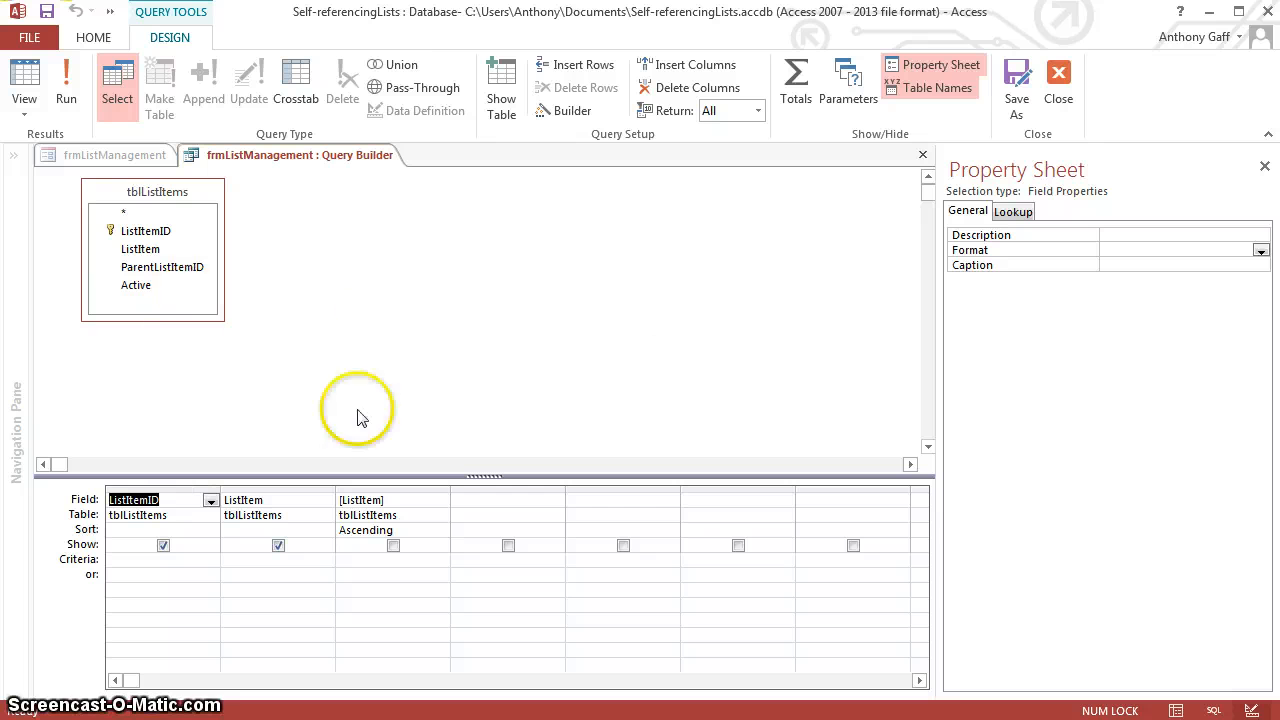
double_click(160, 268)
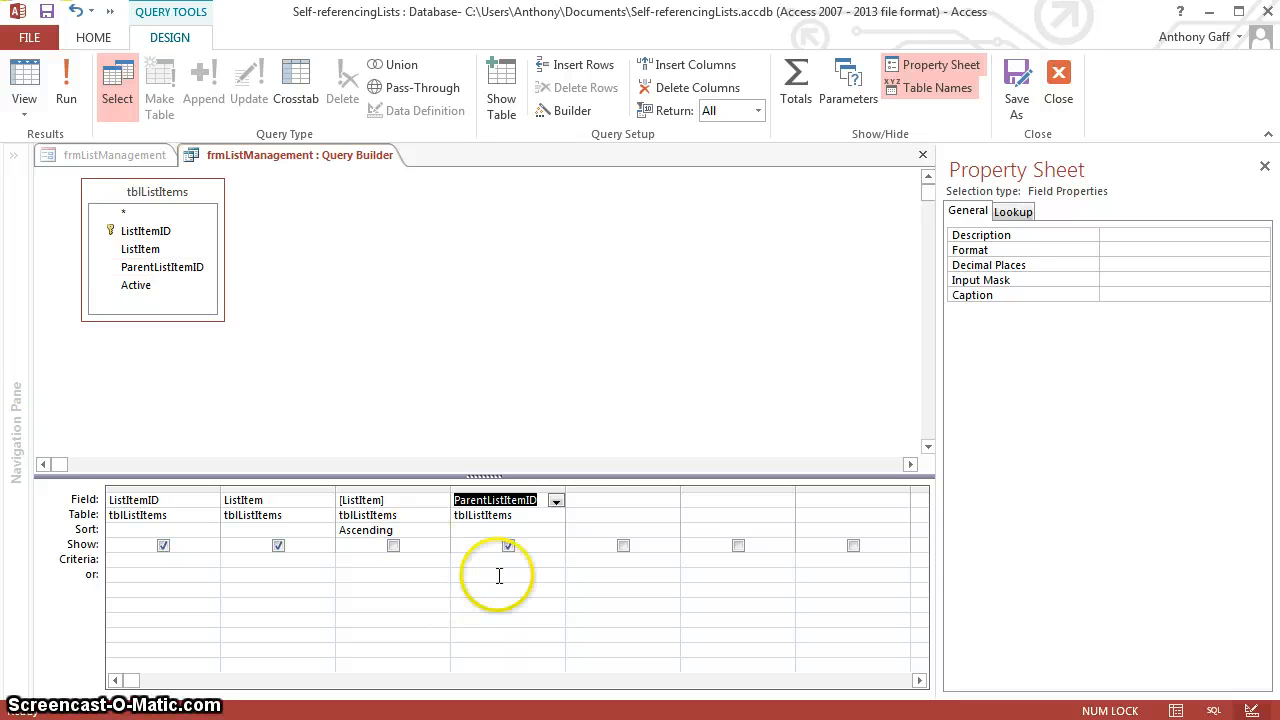
click(509, 546)
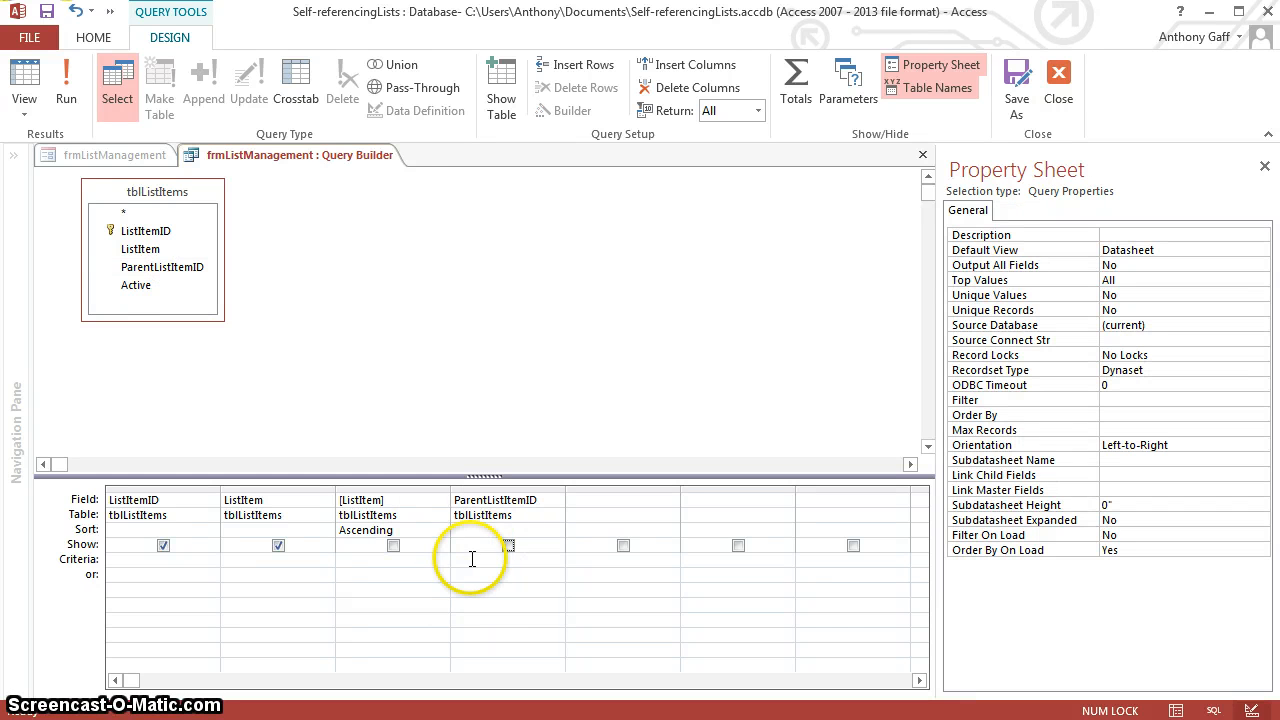
click(472, 559)
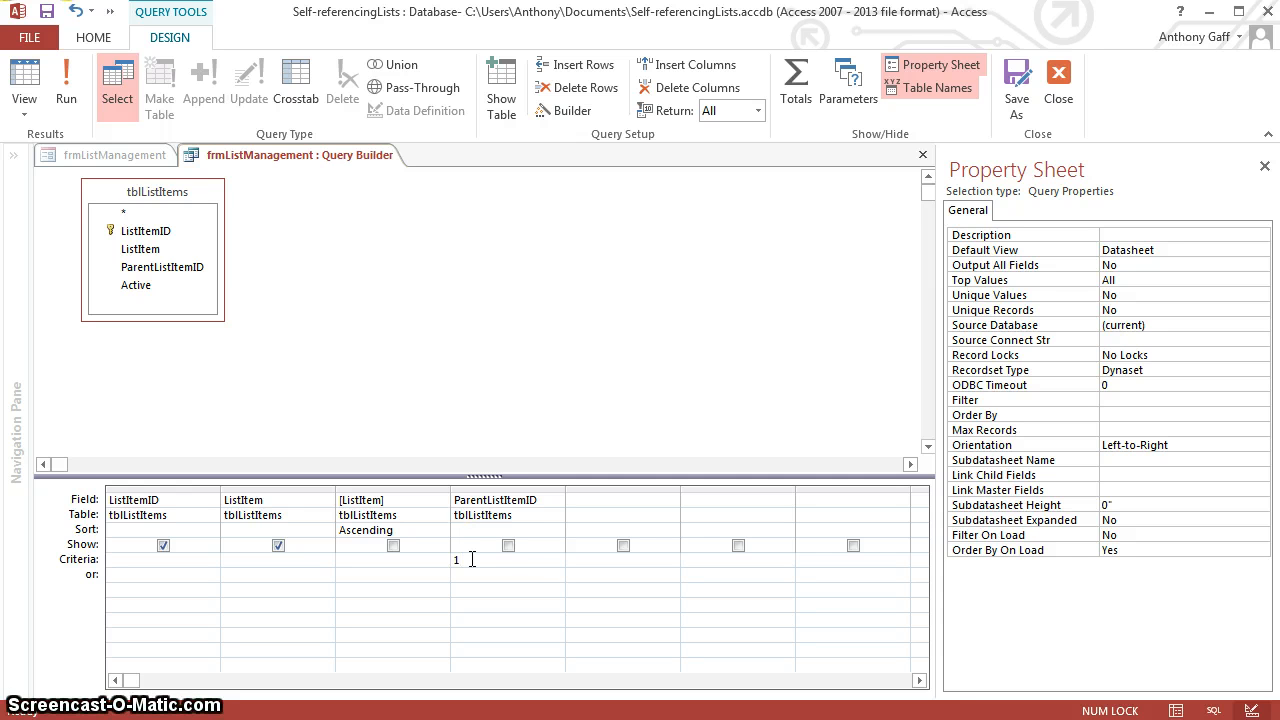
Step: Save the row source query of cboLists and close its query builder
click(464, 382)
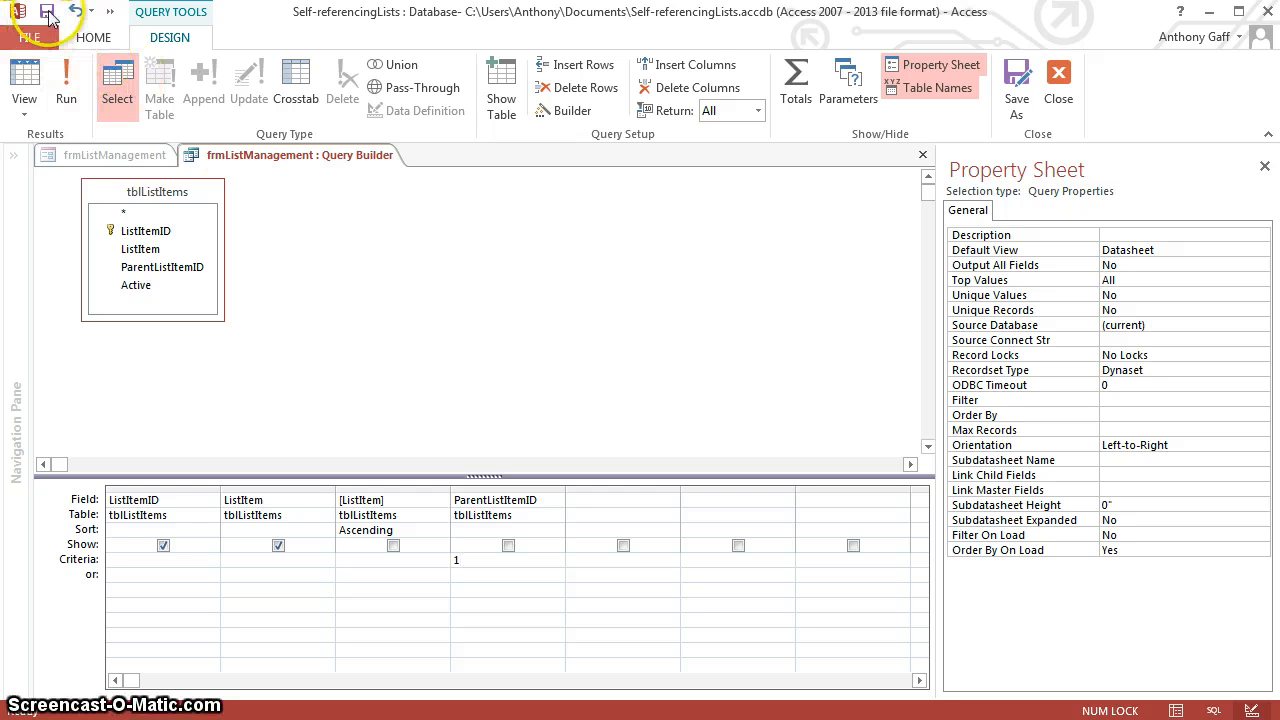
click(1072, 88)
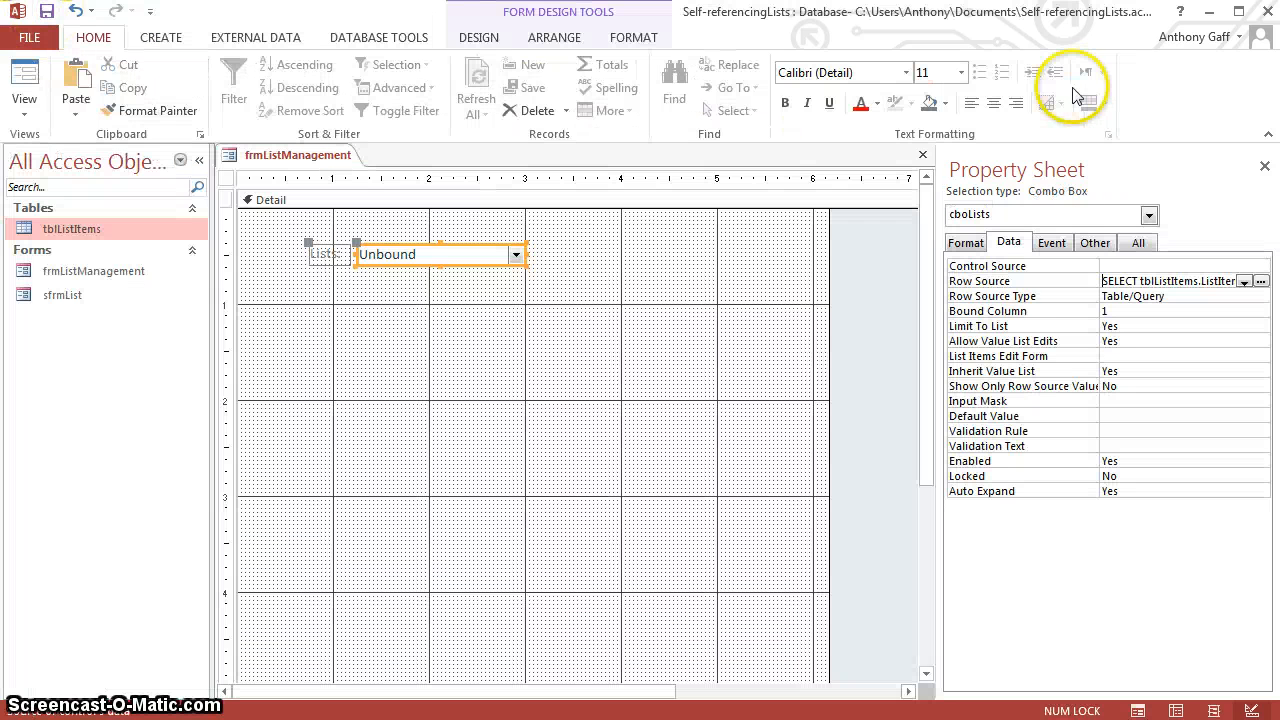
click(681, 420)
Step: Move the cboLists combo box and its "Lists:" label together into the upper-left corner of the form's Detail section
click(430, 256)
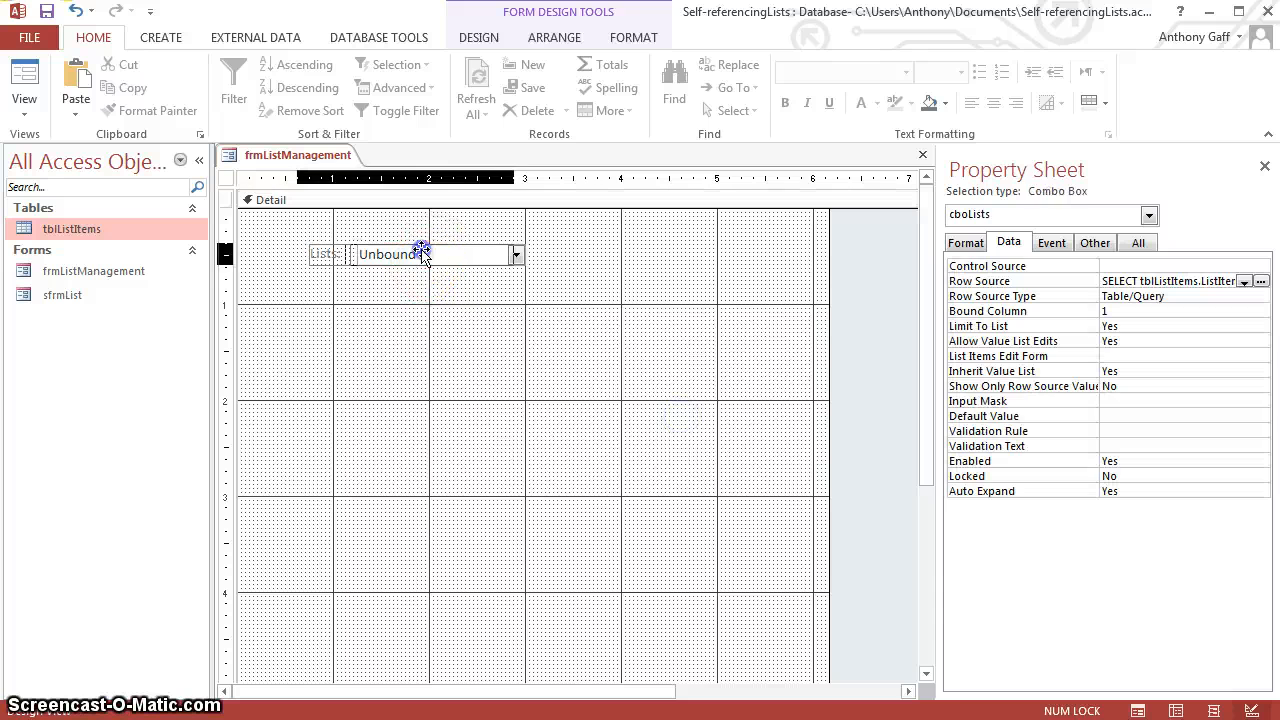
drag(423, 251, 370, 232)
click(256, 233)
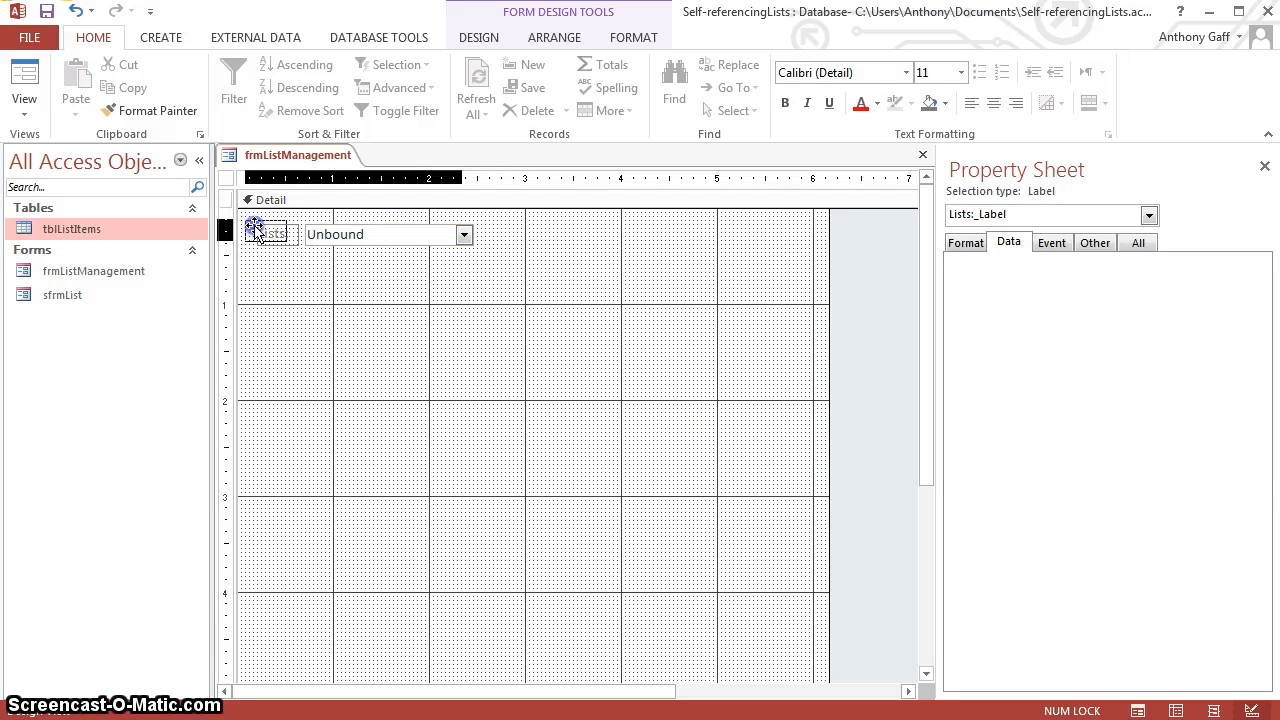
drag(255, 227, 254, 223)
click(320, 284)
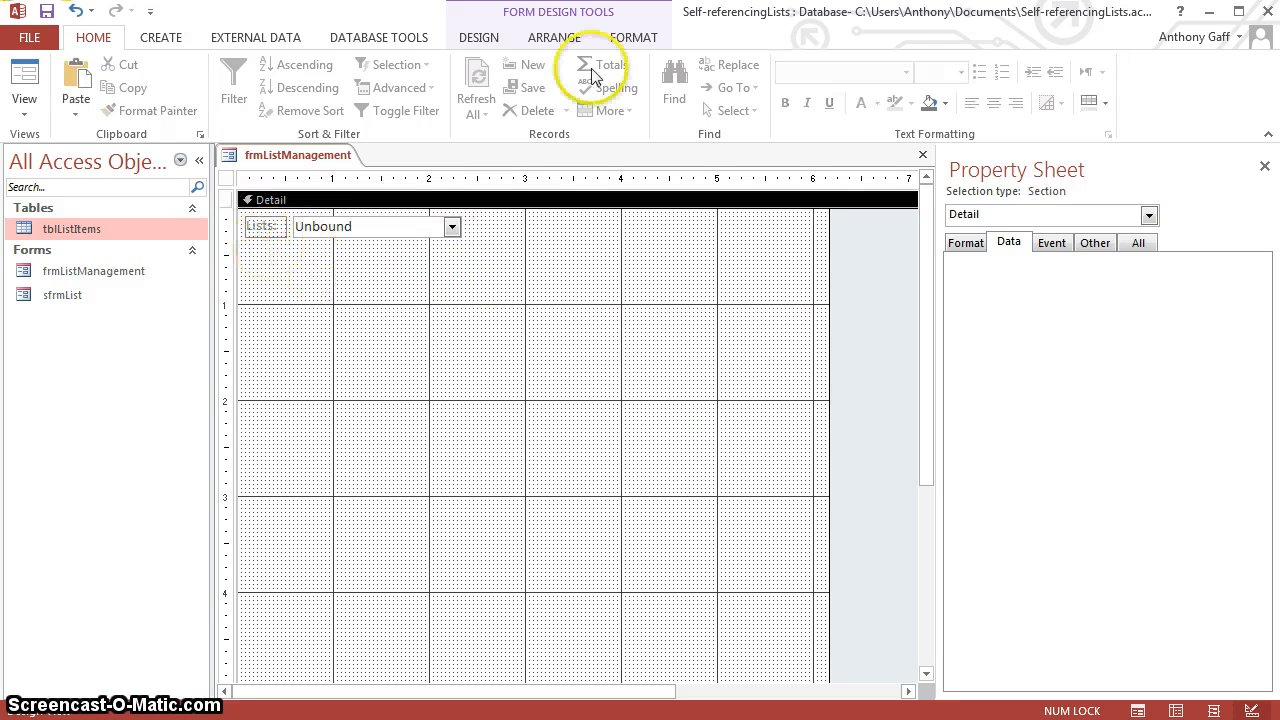
Step: Insert a check box in the Detail section at about the 3" mark, slightly below the combo box
click(476, 38)
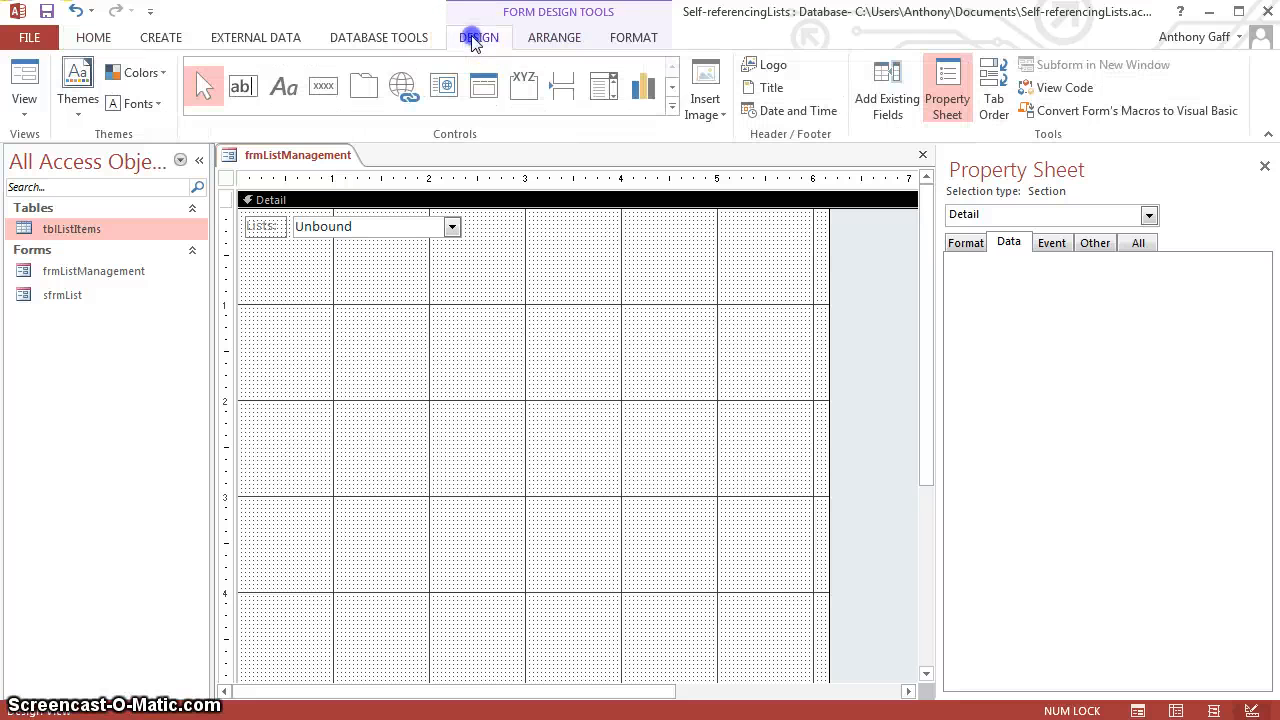
click(673, 108)
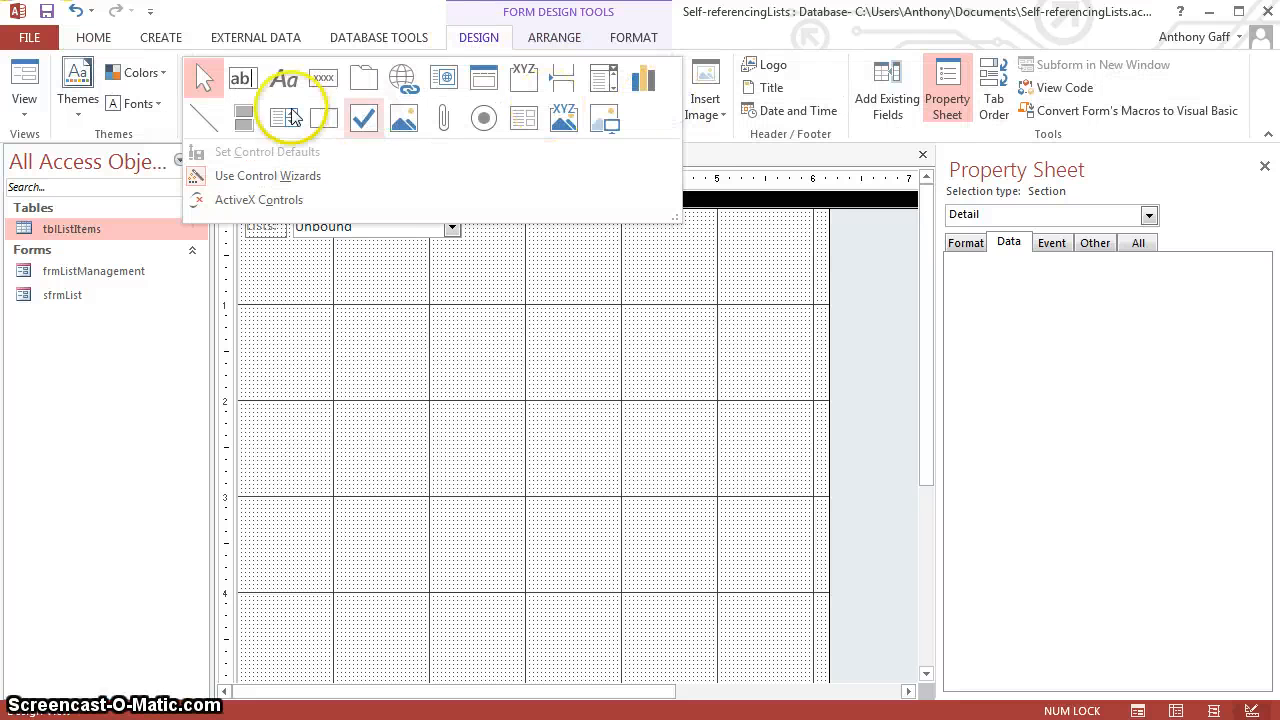
click(366, 122)
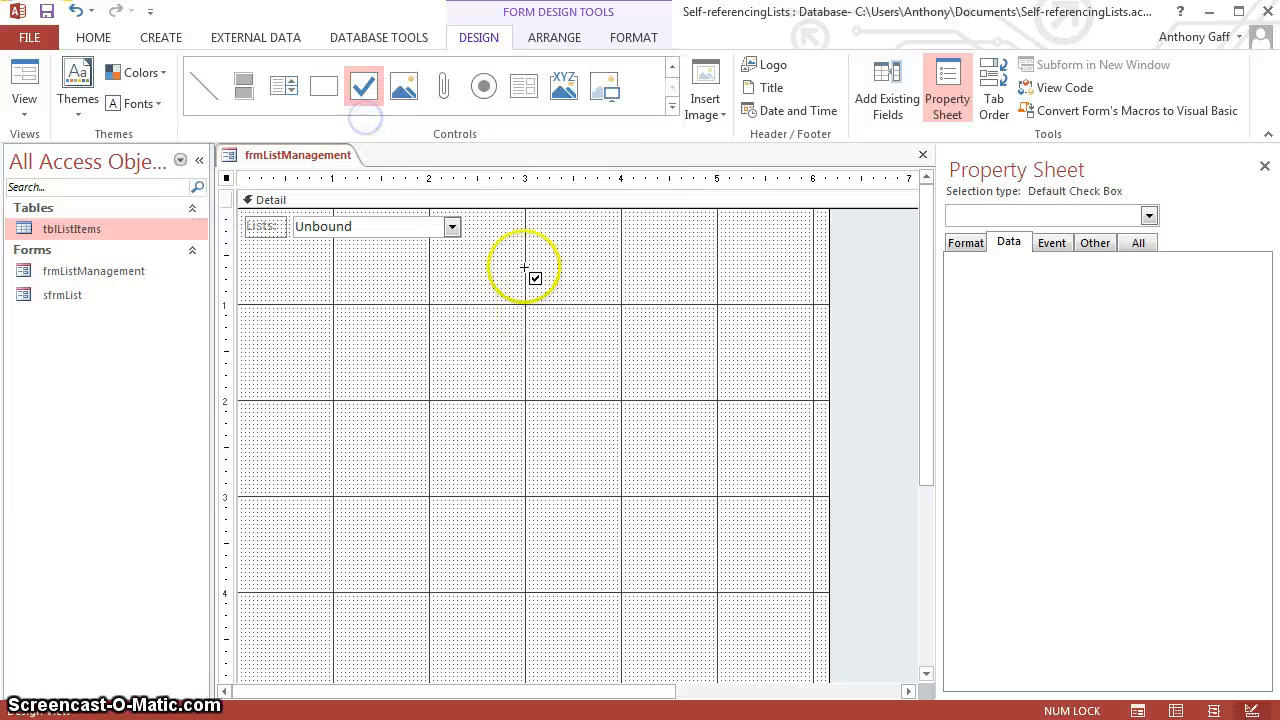
click(524, 250)
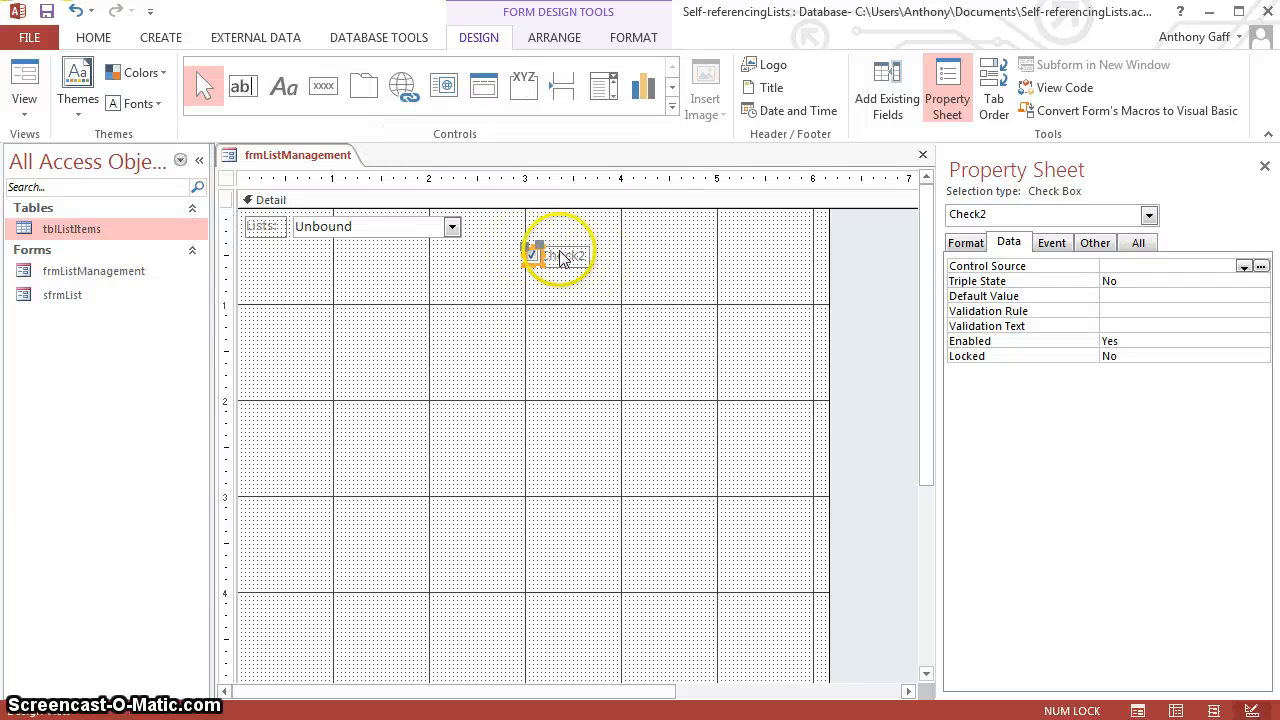
Step: Change the check box's label text to "Show Inactive"
click(558, 255)
double_click(562, 256)
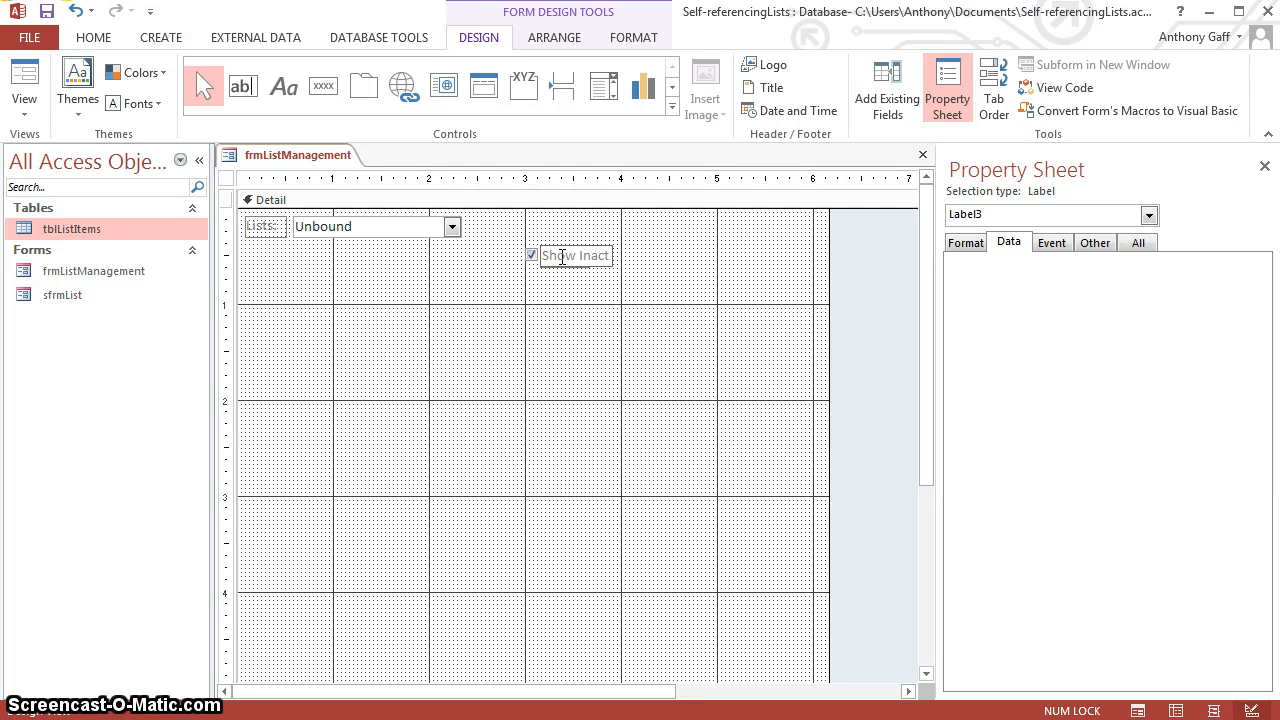
key(Return)
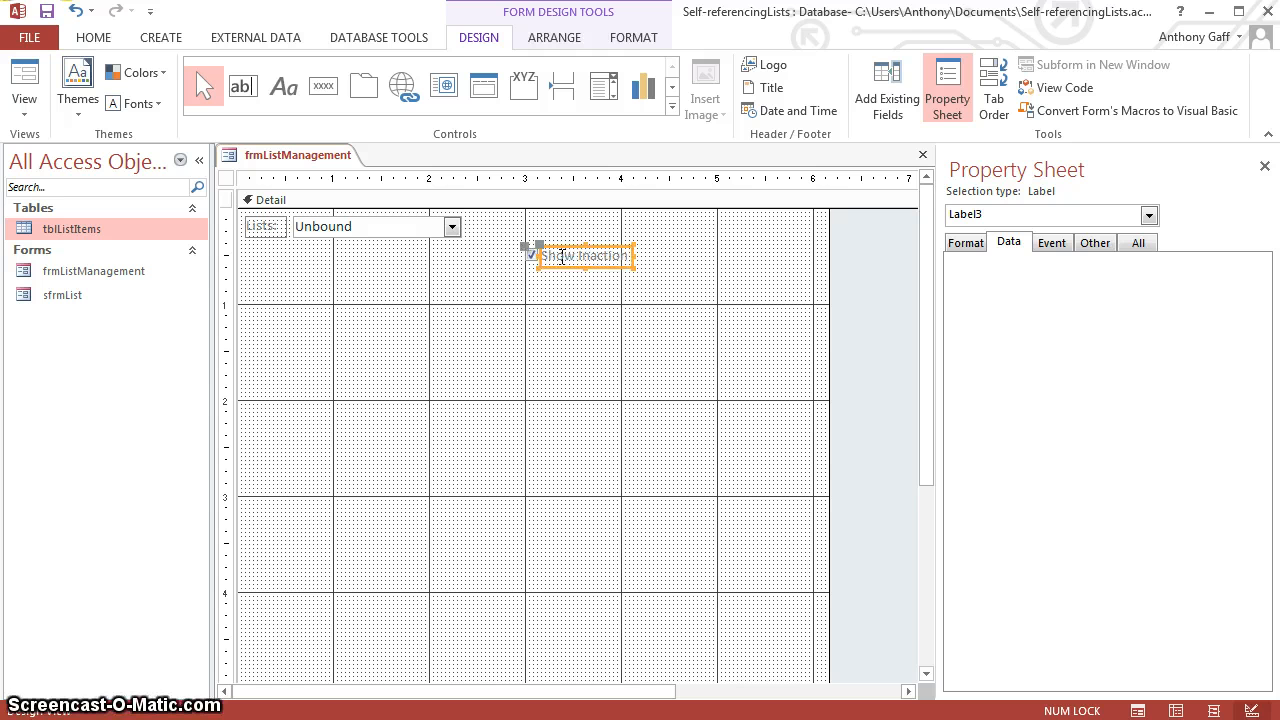
click(603, 253)
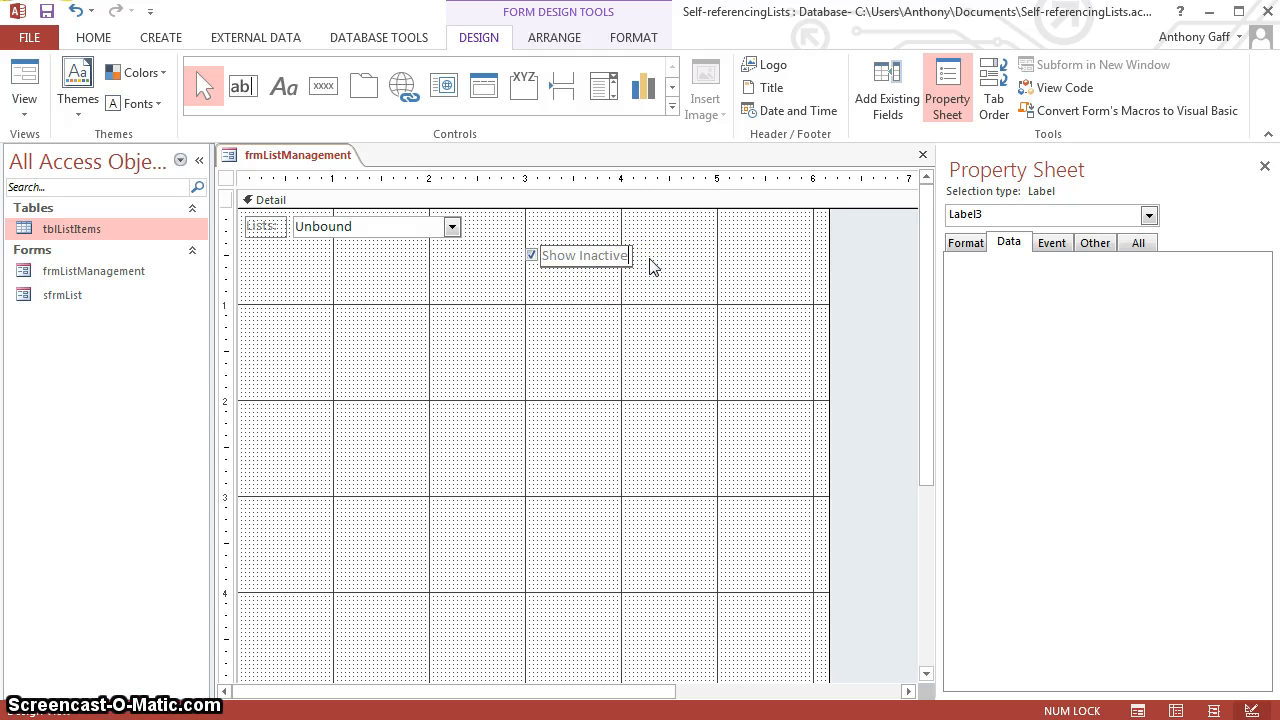
click(626, 300)
Step: Rename the "Show Inactive" check box as chkShowInactive
click(530, 253)
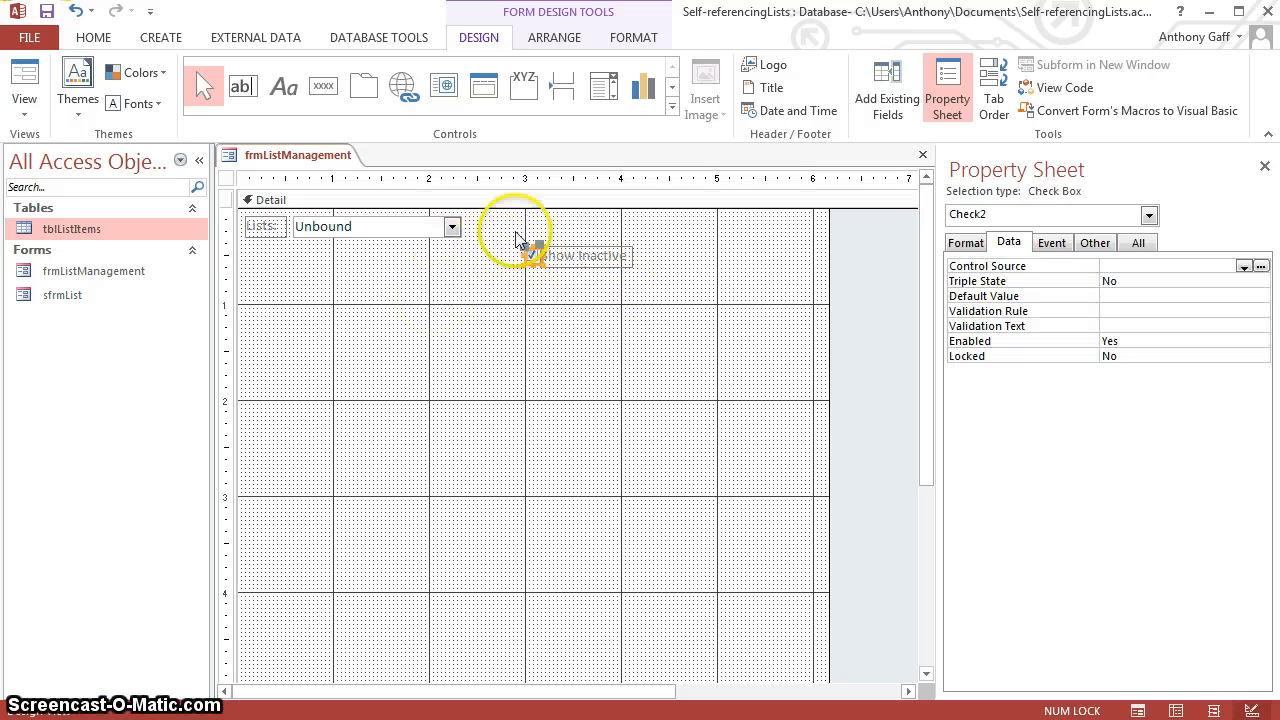
click(1095, 243)
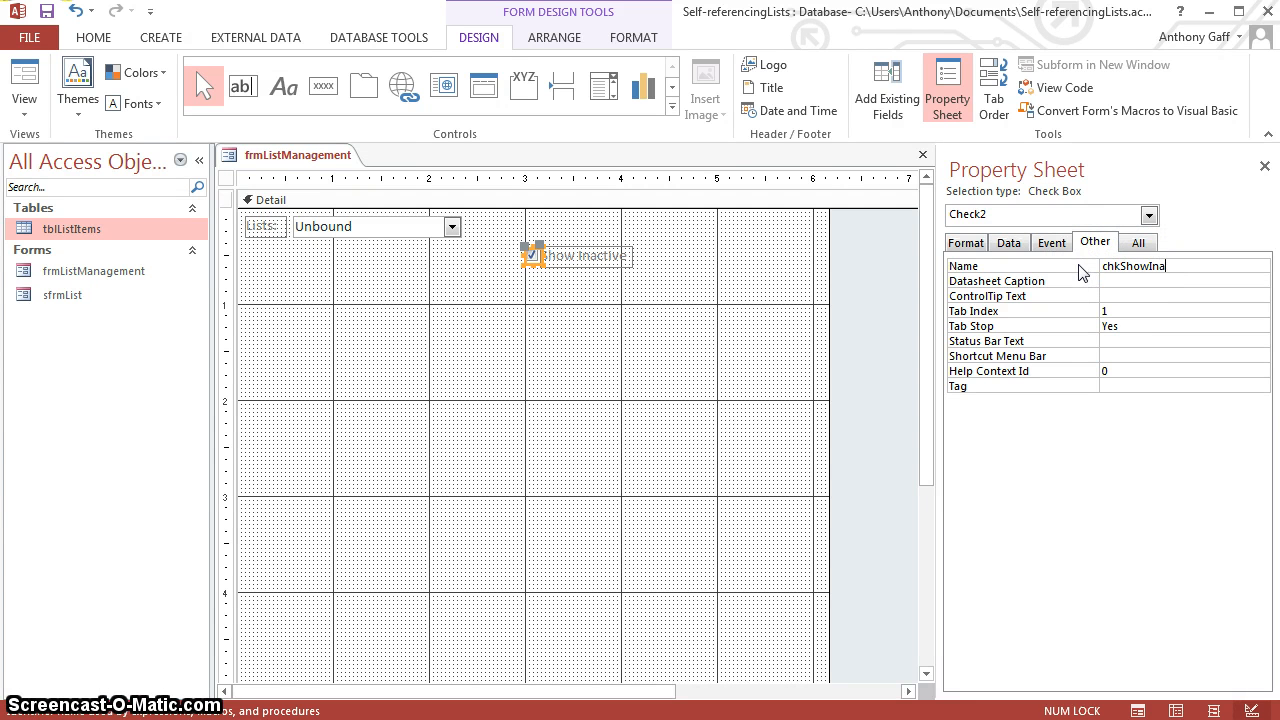
text(chkShowInactive)
key(Return)
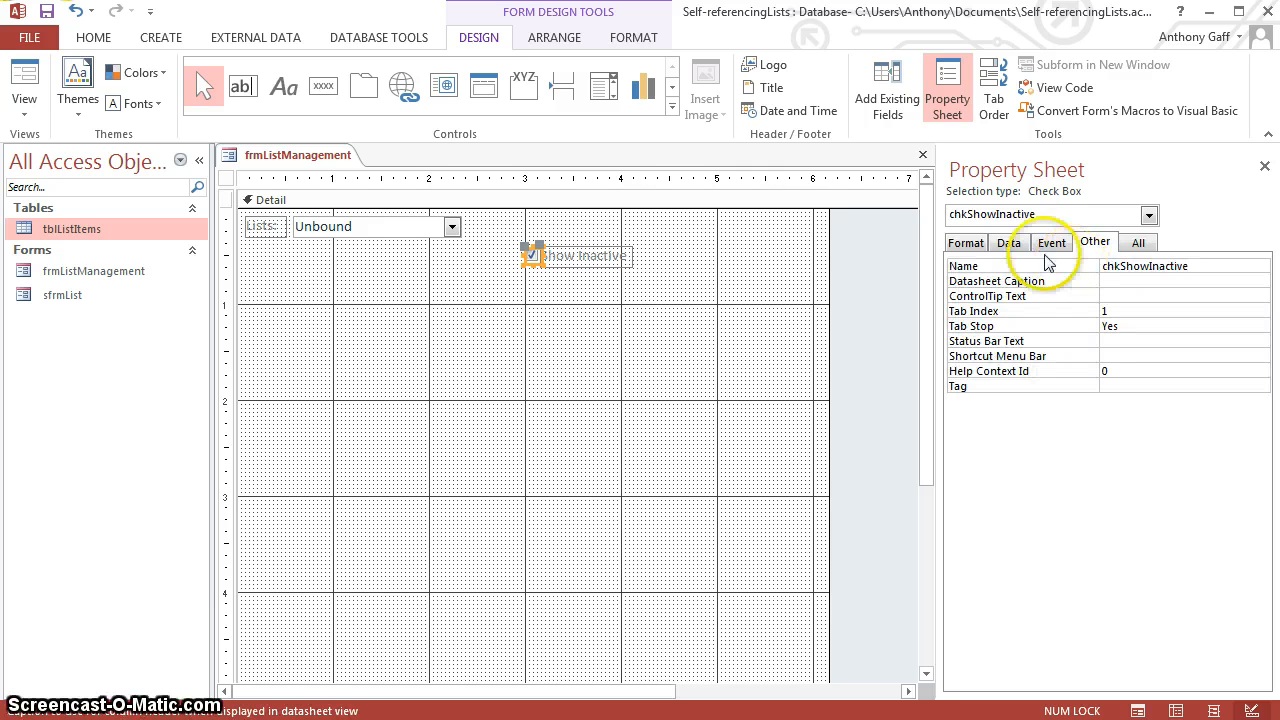
Step: Set the default value of chkShowInactive to No
click(1012, 243)
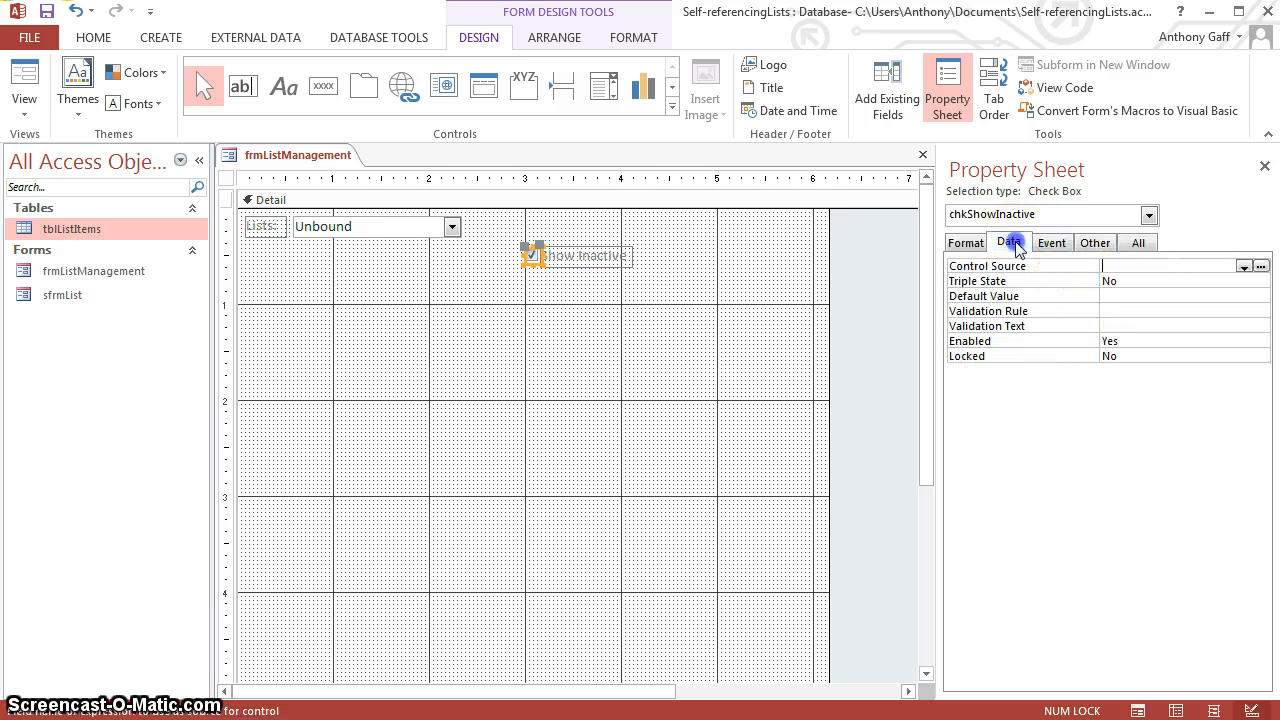
click(988, 296)
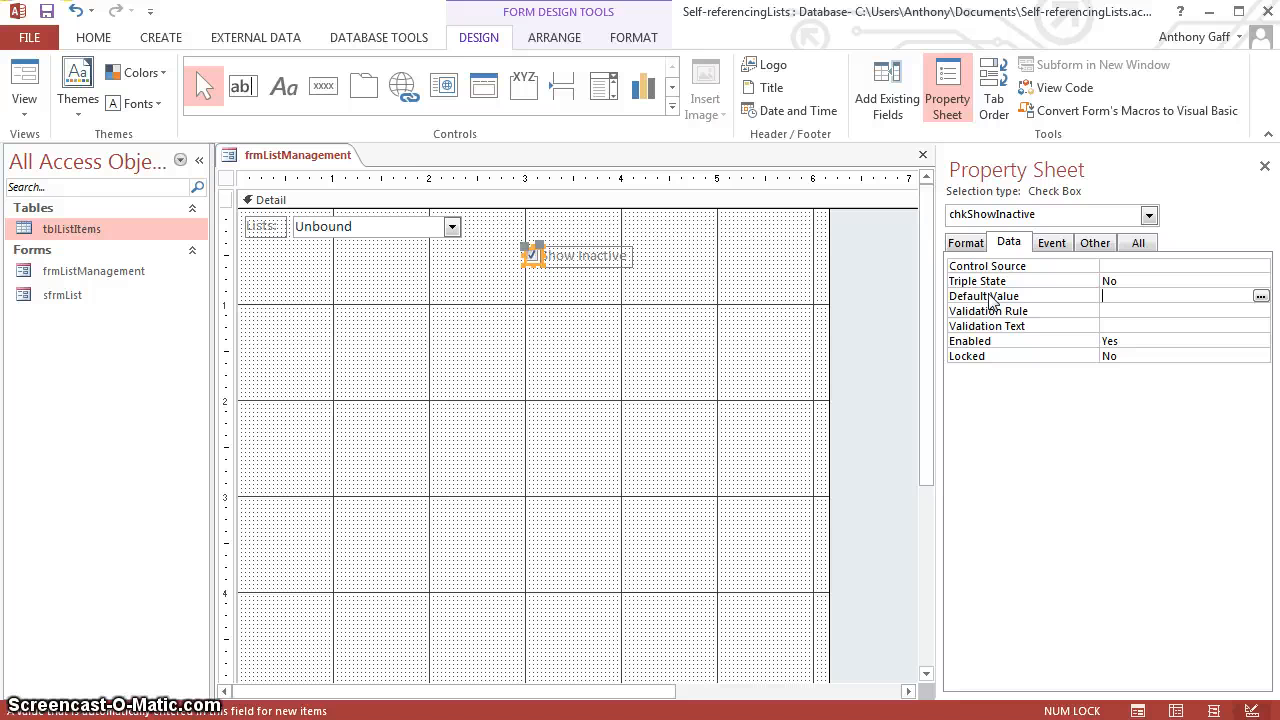
click(667, 286)
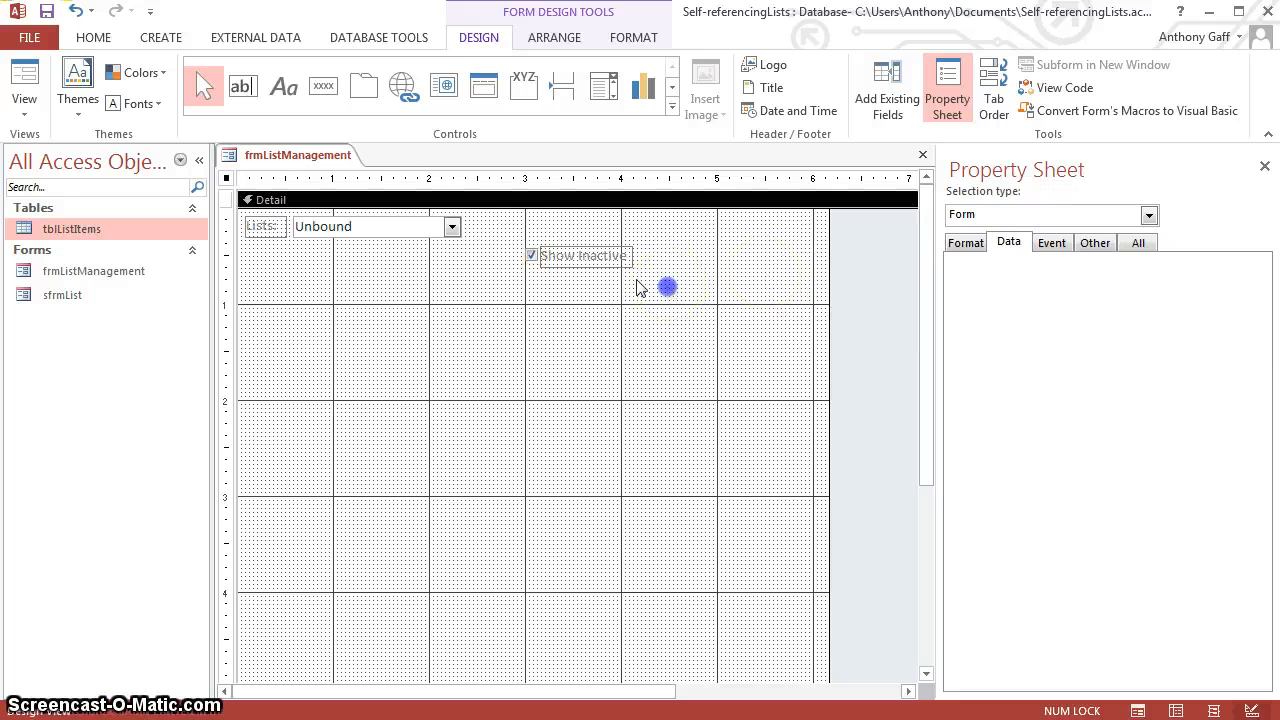
Step: Move the "Show Inactive" check box with its label beside the combo box and align it with that row
drag(503, 240, 479, 229)
click(531, 314)
click(503, 294)
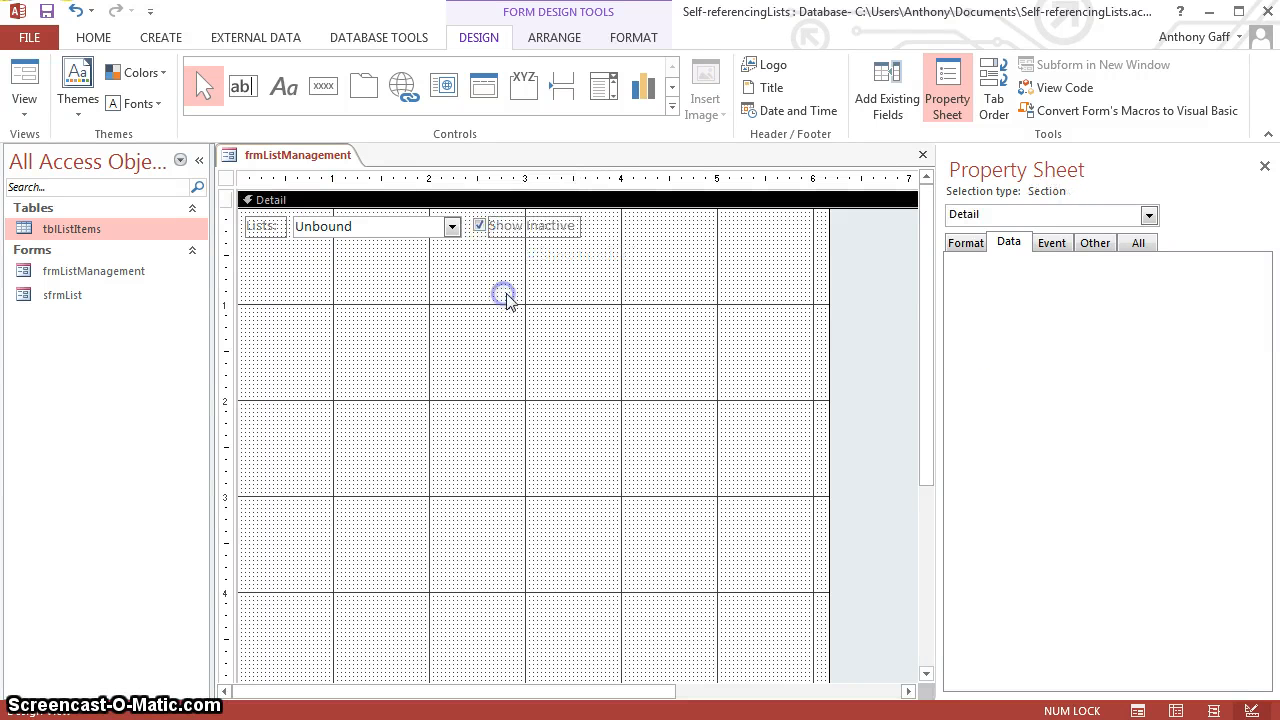
click(478, 224)
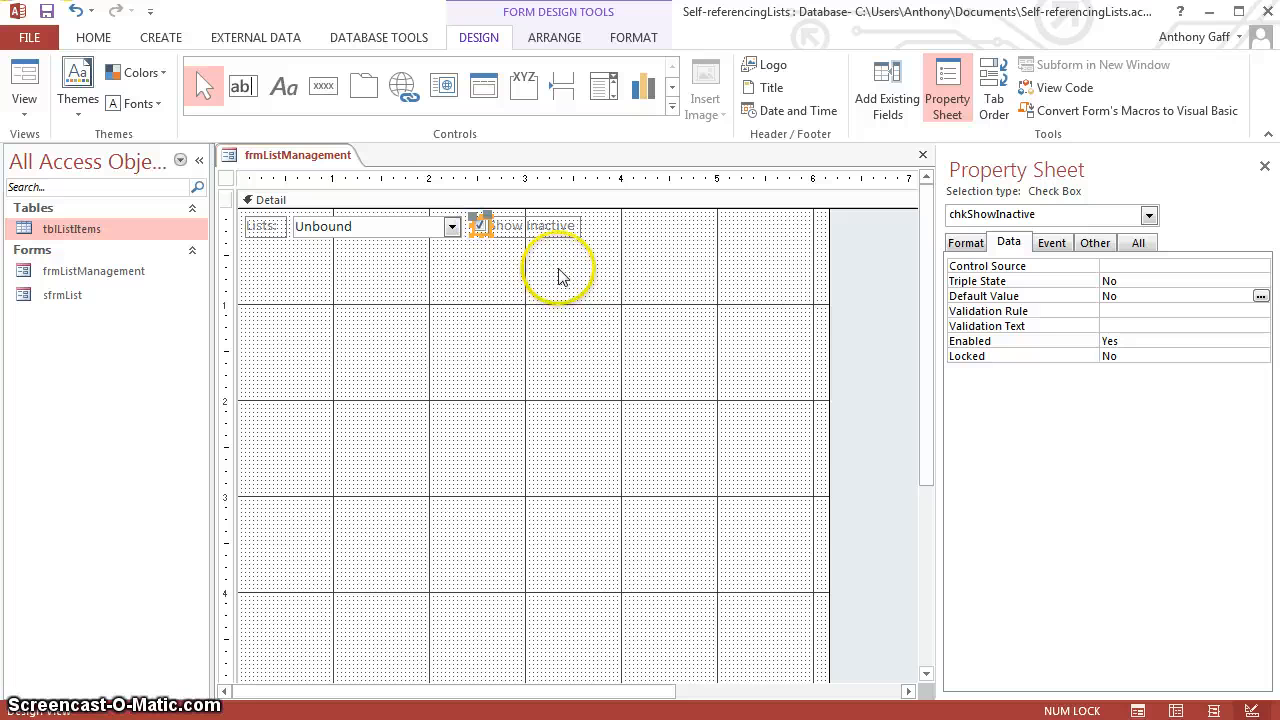
click(552, 291)
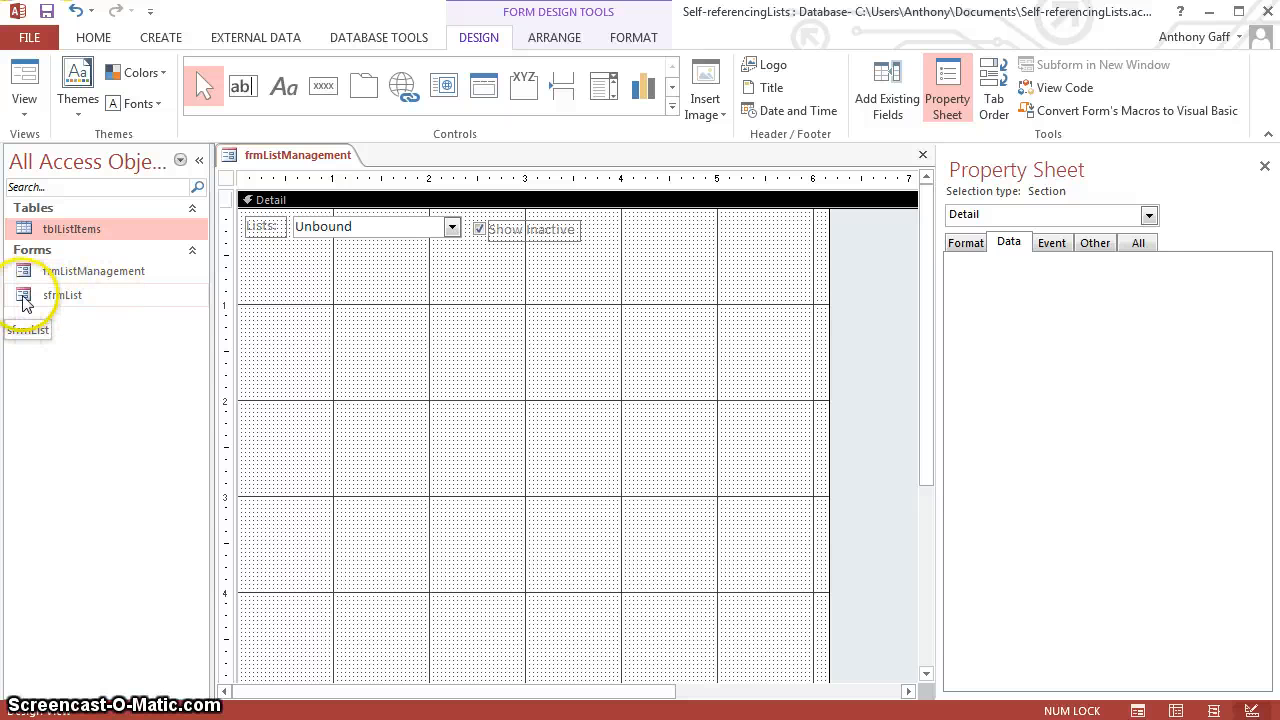
Step: Add the sfrmList form as a subform below the combo box and label it "List Items"
drag(24, 297, 251, 289)
click(286, 280)
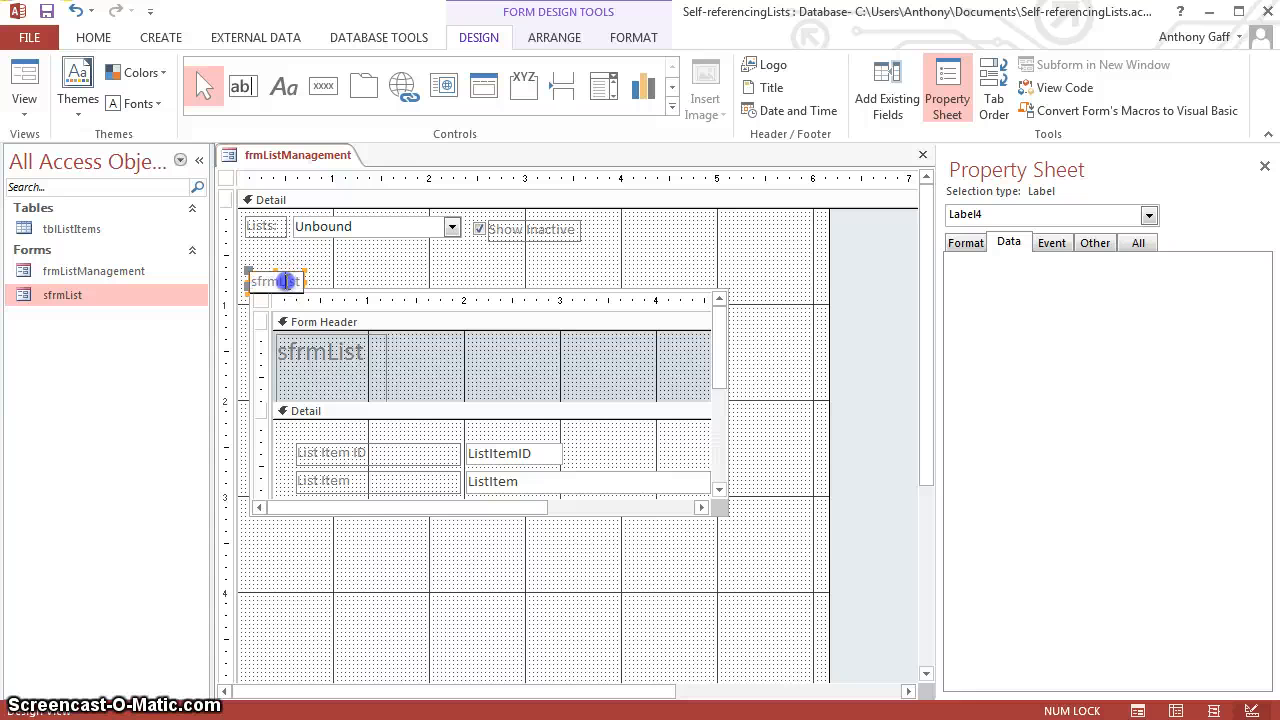
click(286, 280)
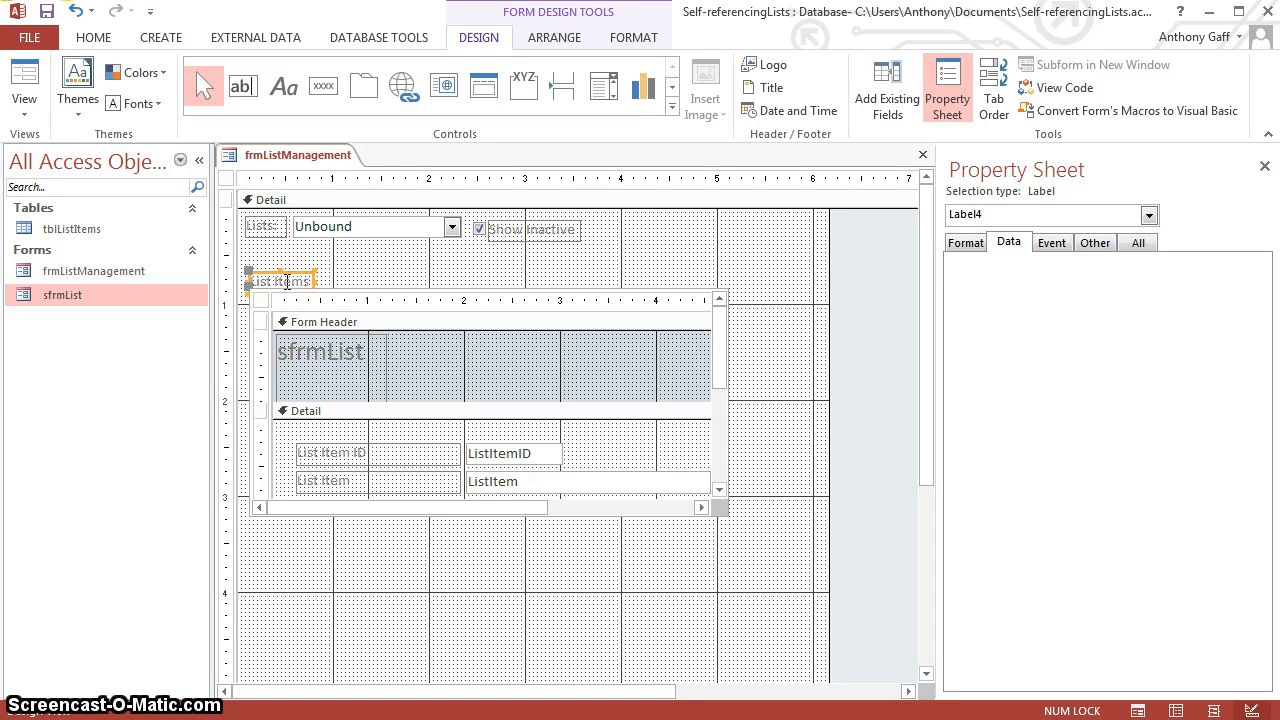
text(List Items:)
click(337, 263)
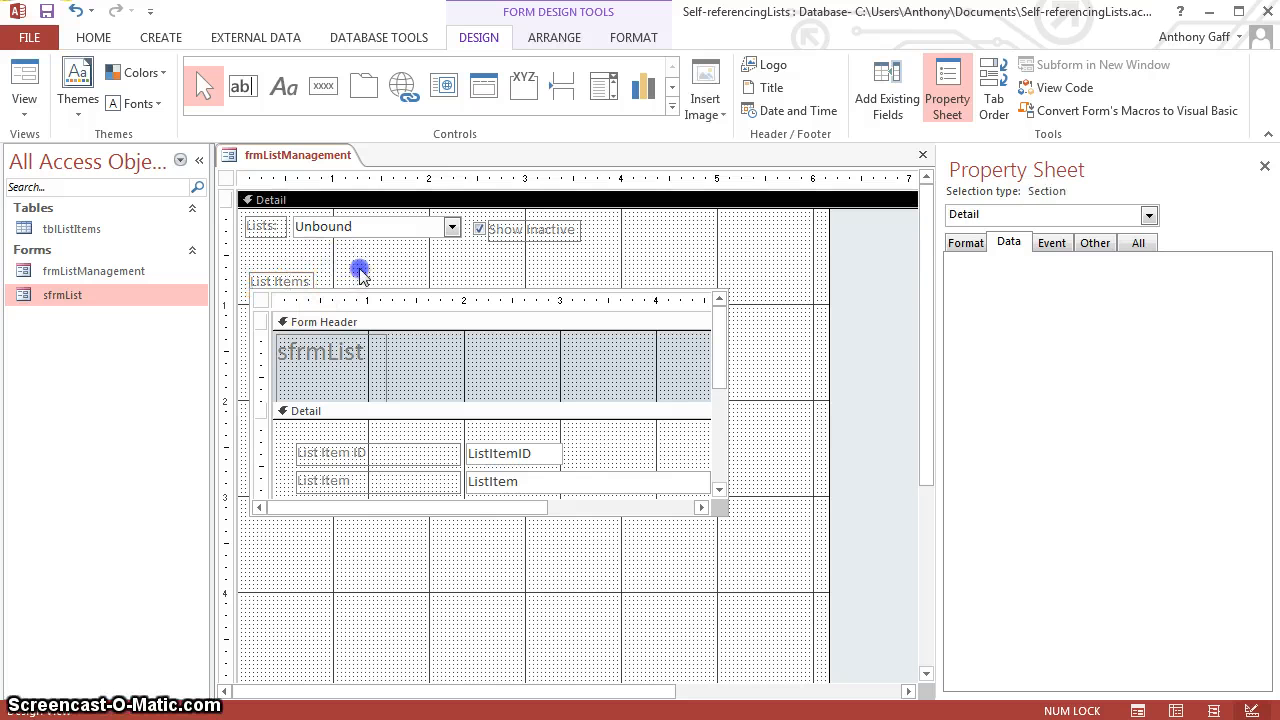
Step: Move the sfrmList subform and its label up to sit directly beneath the combo box row
click(360, 298)
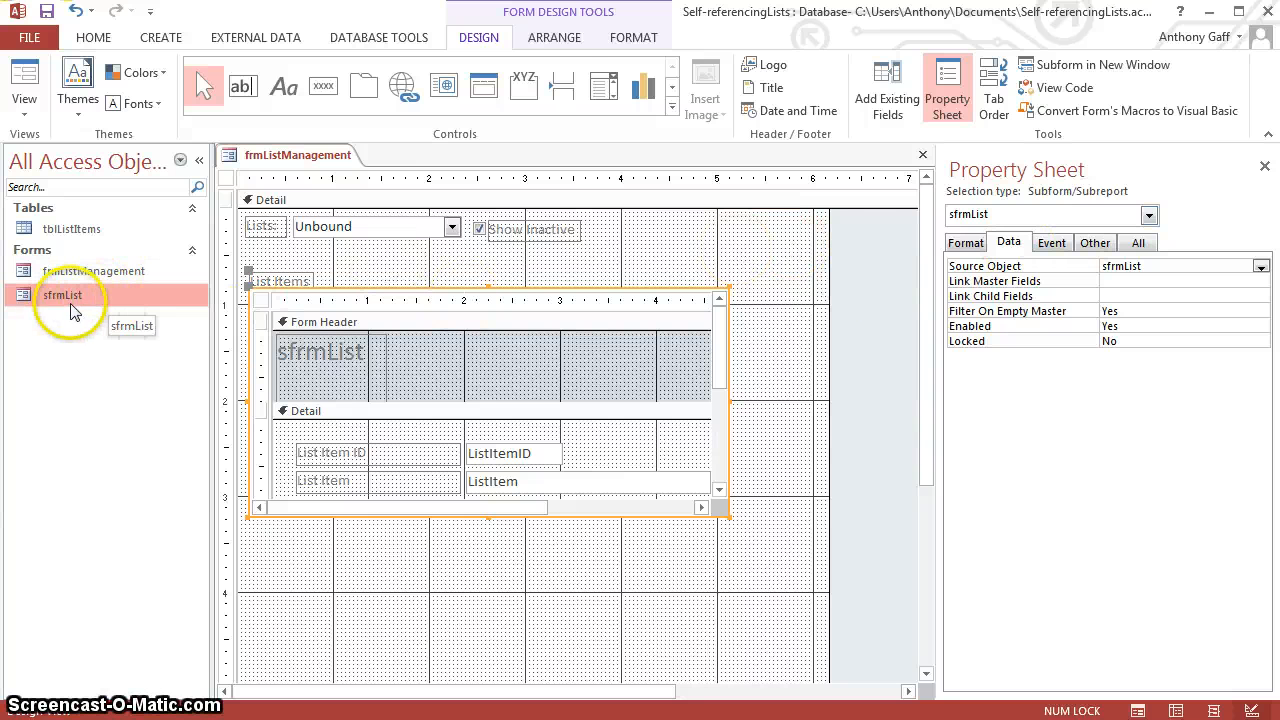
click(375, 264)
click(373, 292)
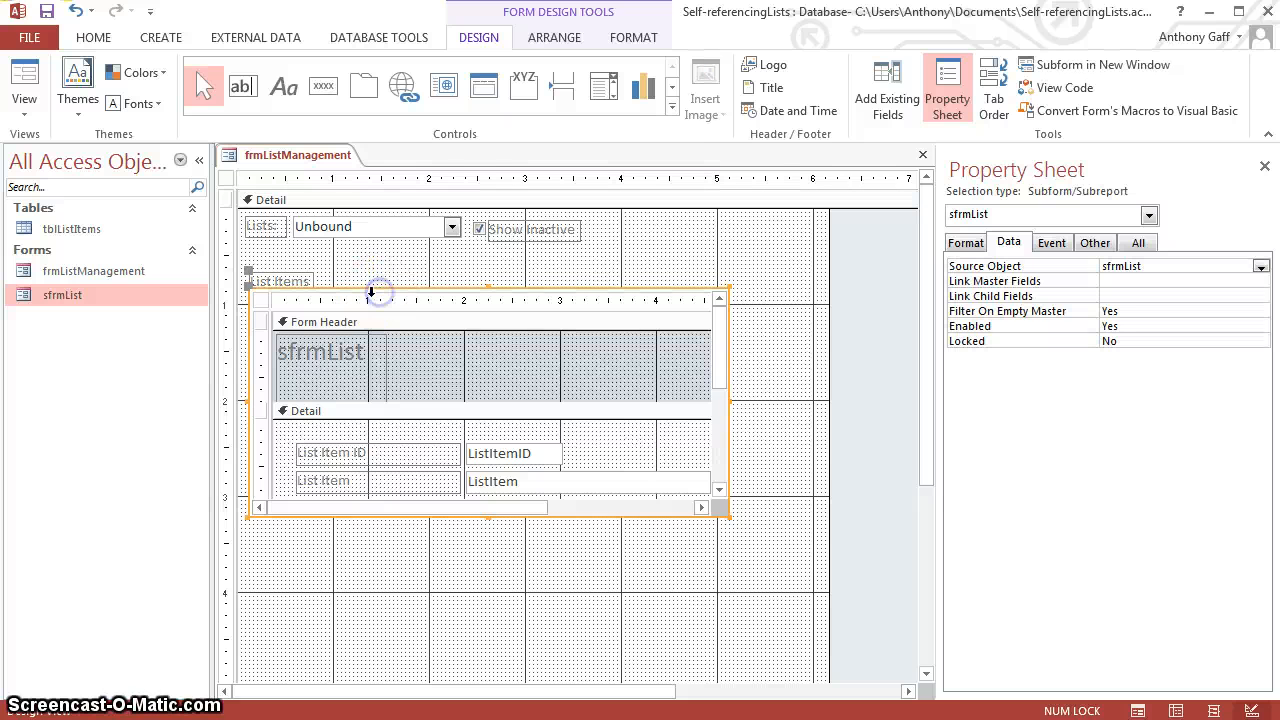
drag(372, 290, 369, 262)
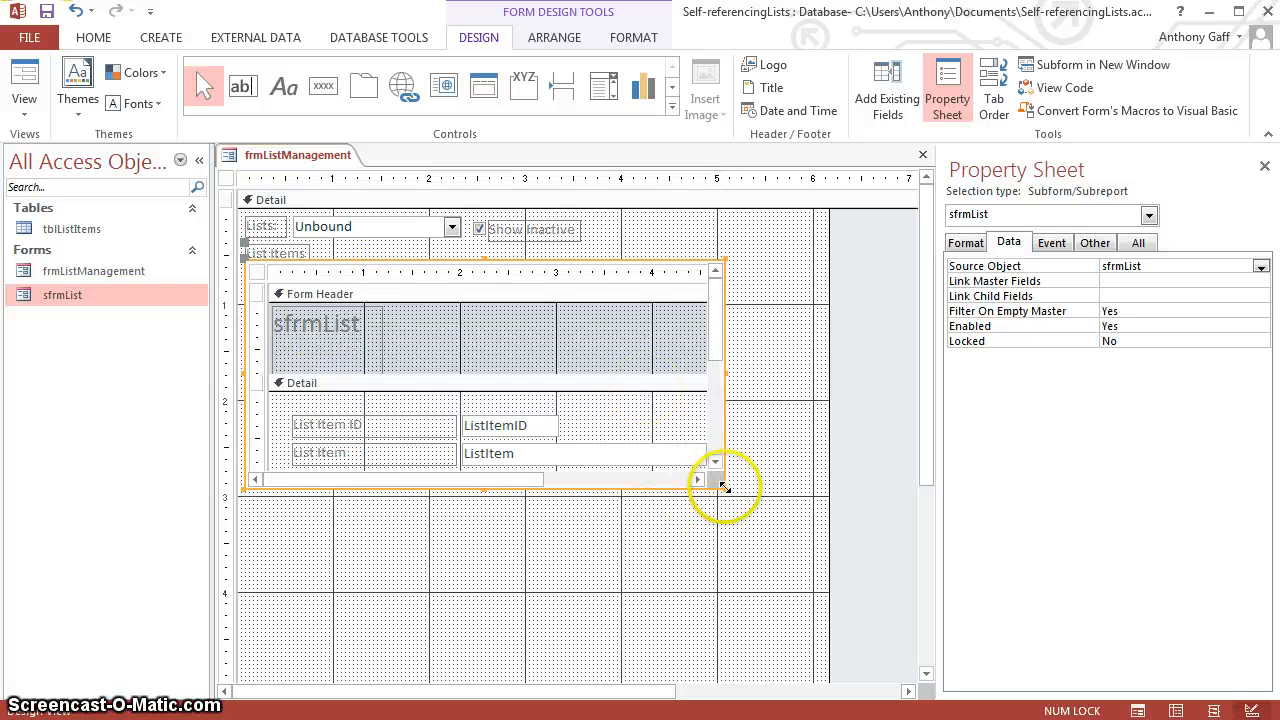
Step: Resize the subform to about 3.8" wide by 3.4" high and shrink the form's Detail section to about 4" by 4"
drag(726, 487, 611, 585)
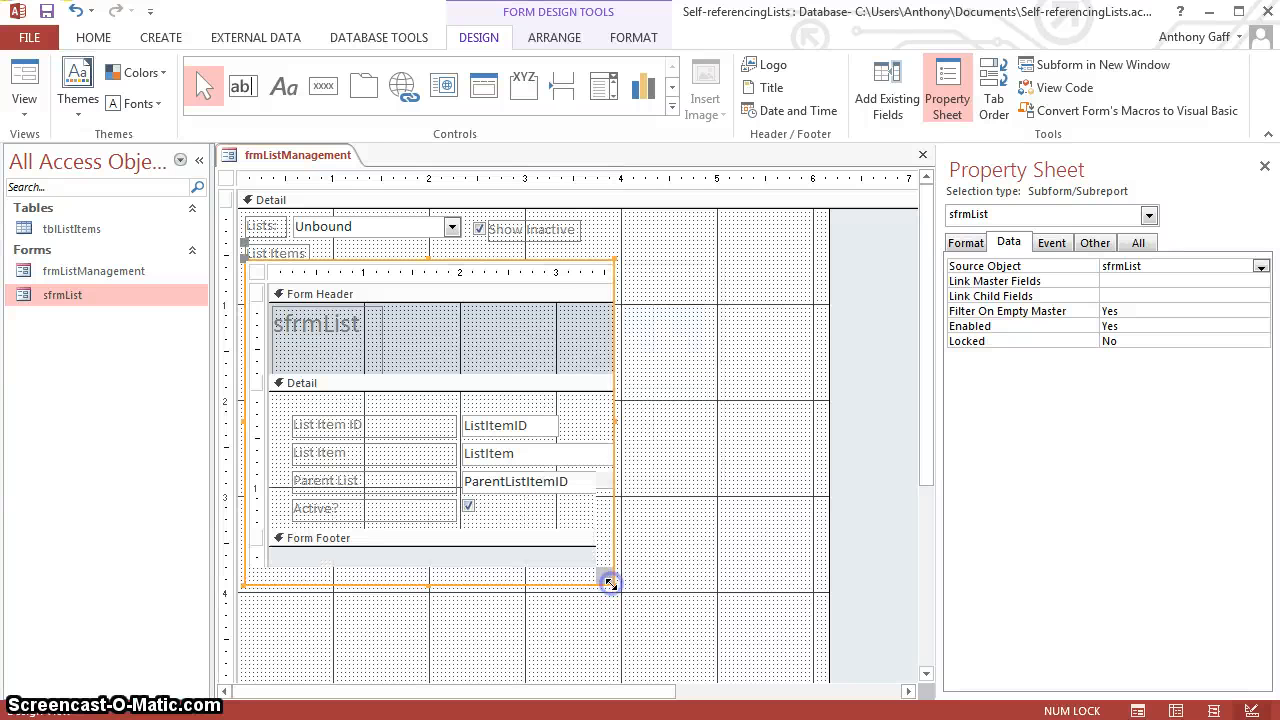
drag(828, 591, 620, 597)
scroll(588, 585, down, 2)
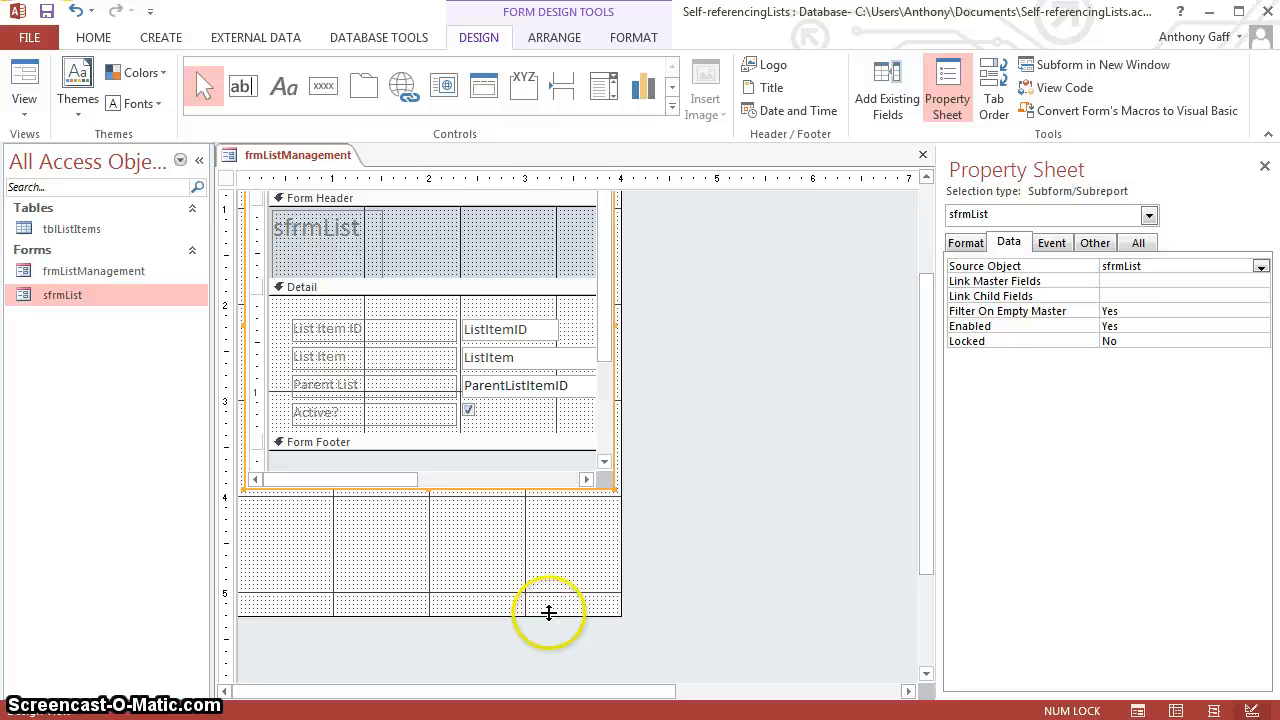
drag(549, 616, 569, 497)
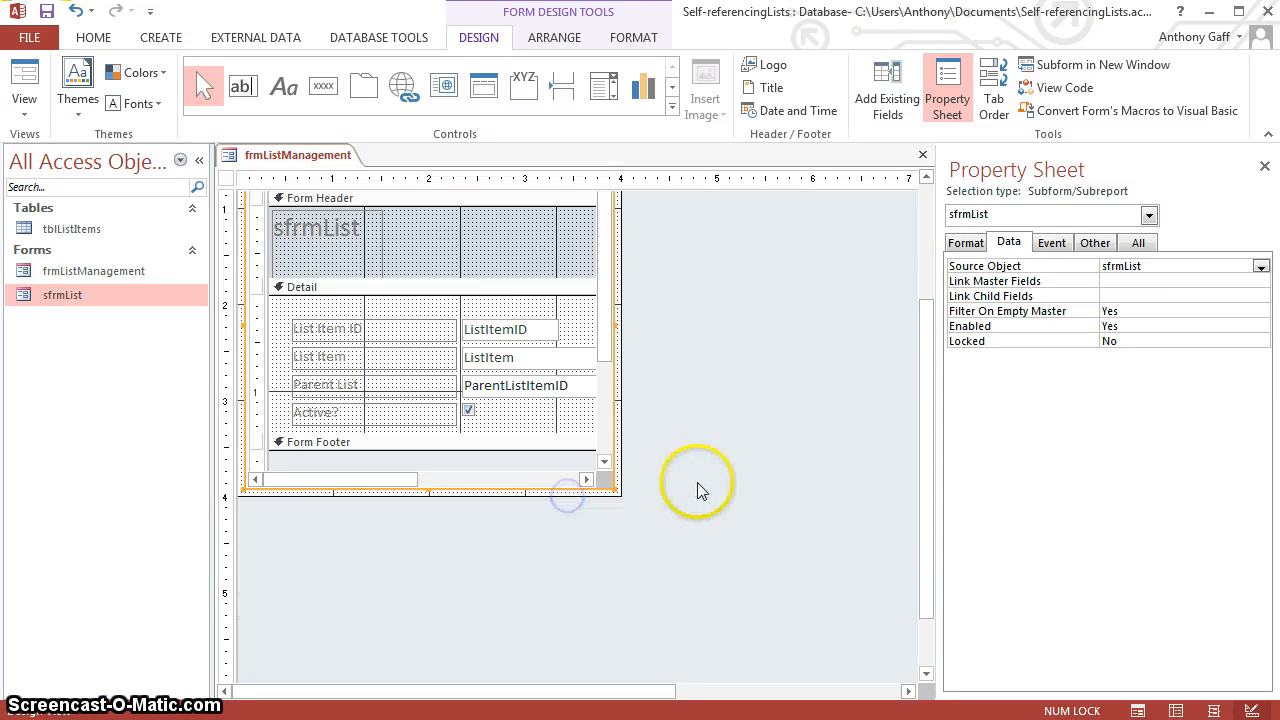
click(690, 489)
scroll(690, 489, up, 2)
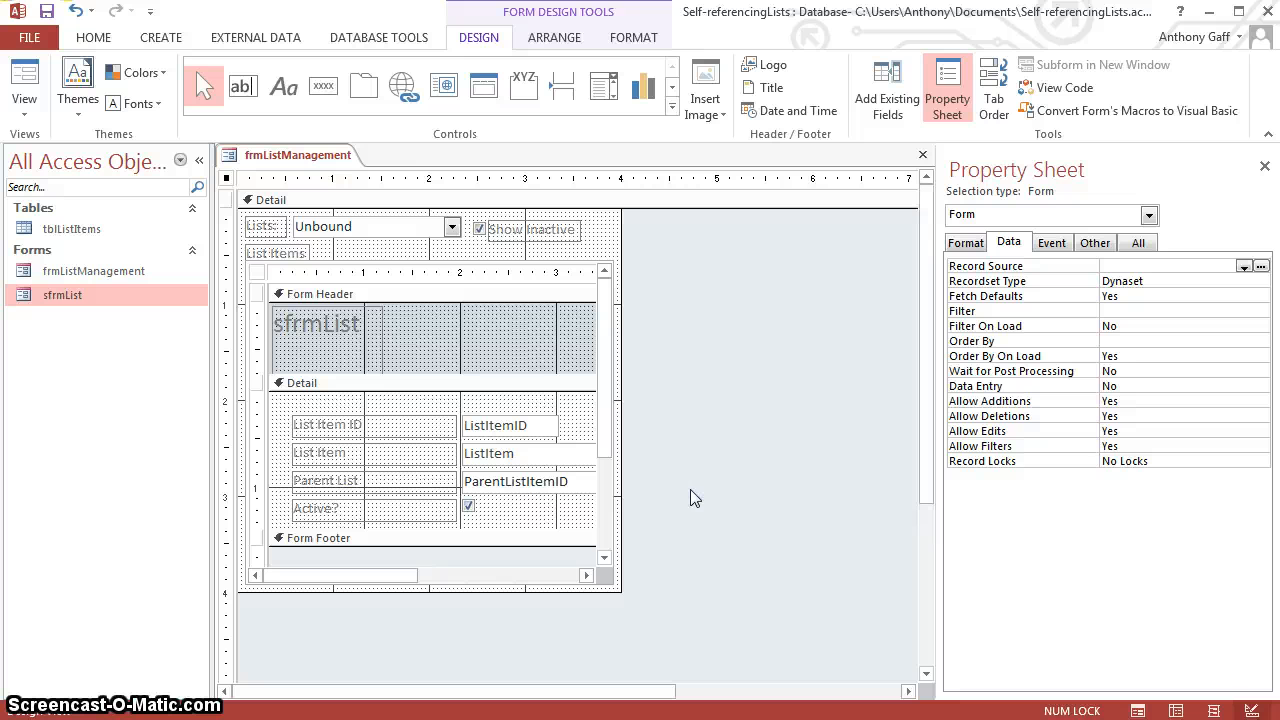
Step: Link the sfrmList subform to the main form with cboLists as master field and ParentListItemID as child field
click(442, 246)
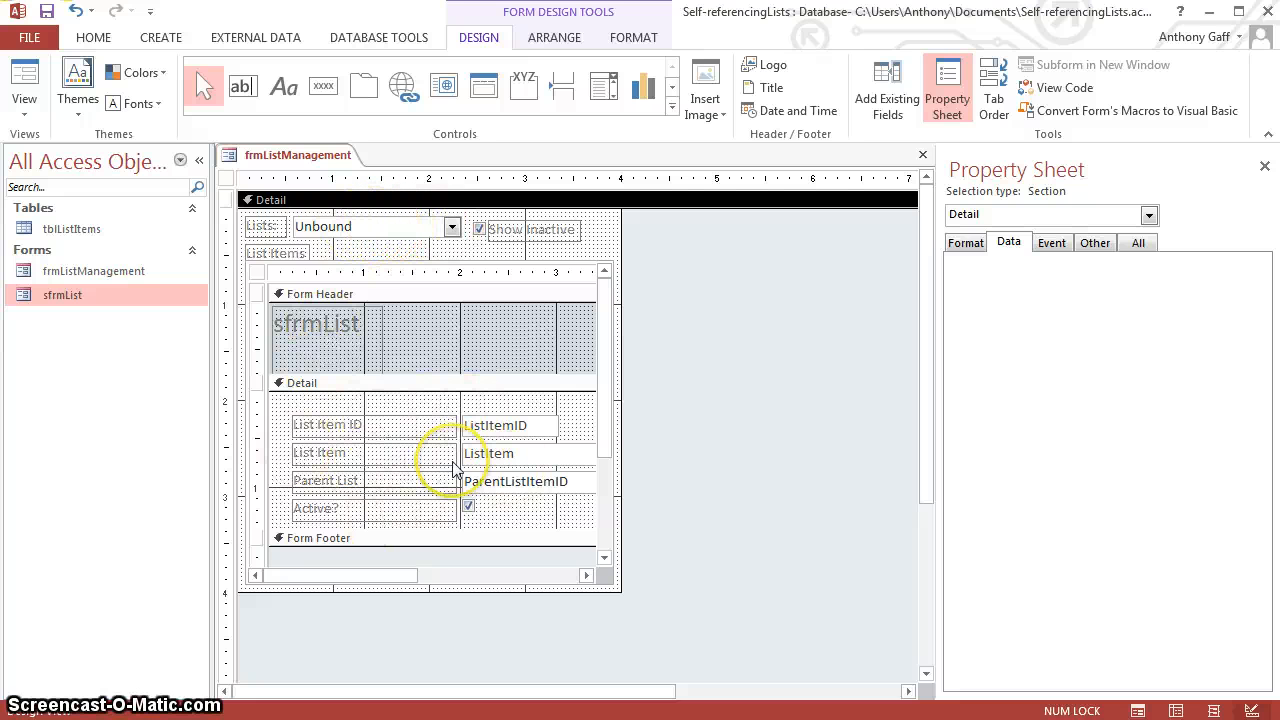
click(428, 256)
click(426, 276)
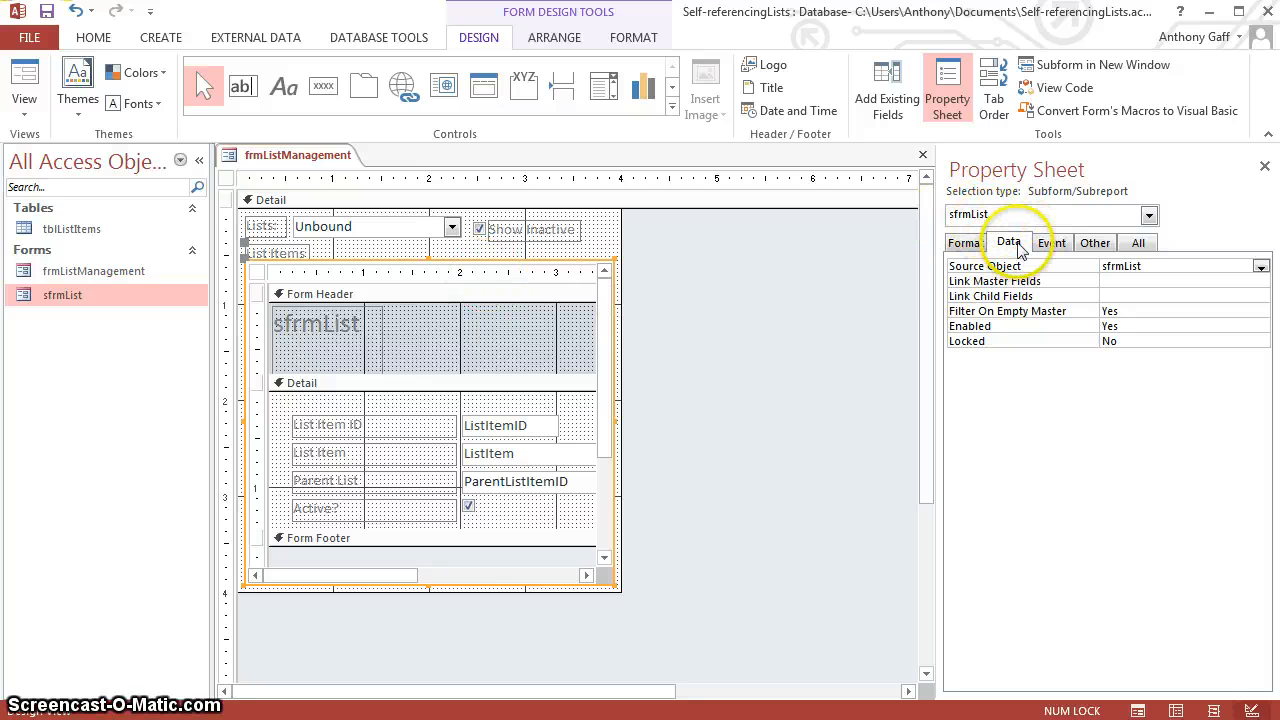
click(1114, 280)
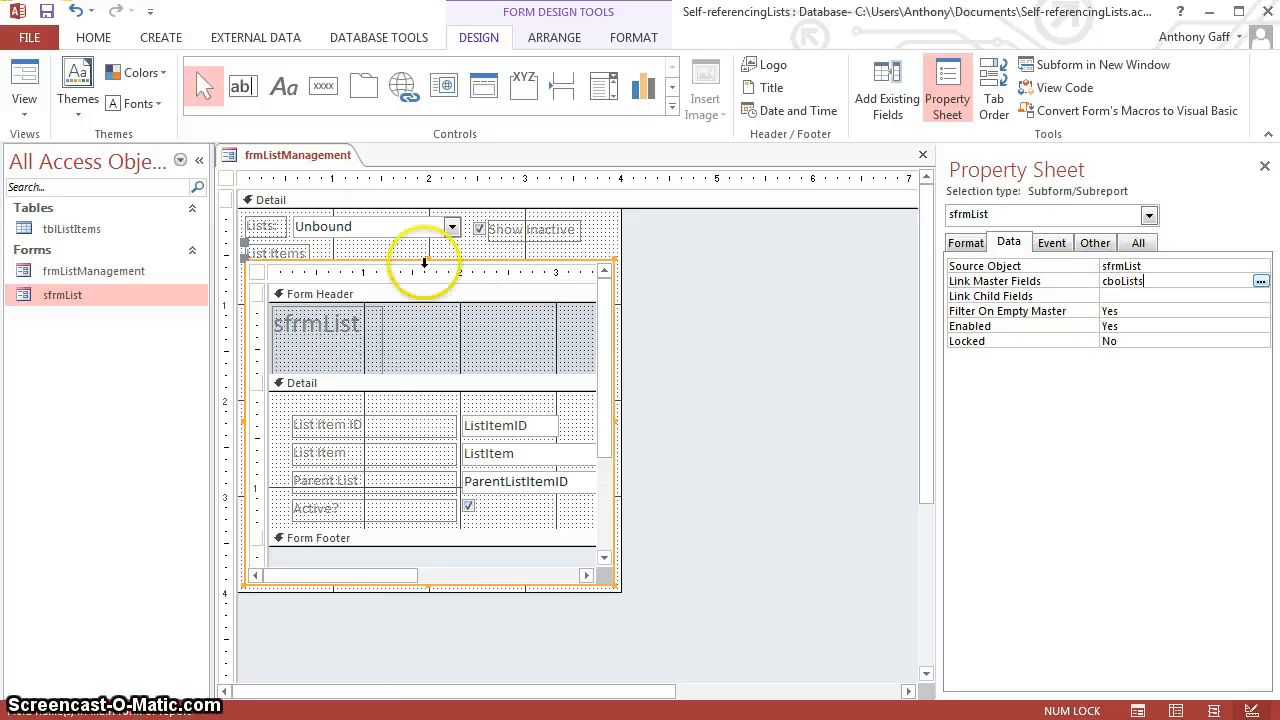
click(1110, 296)
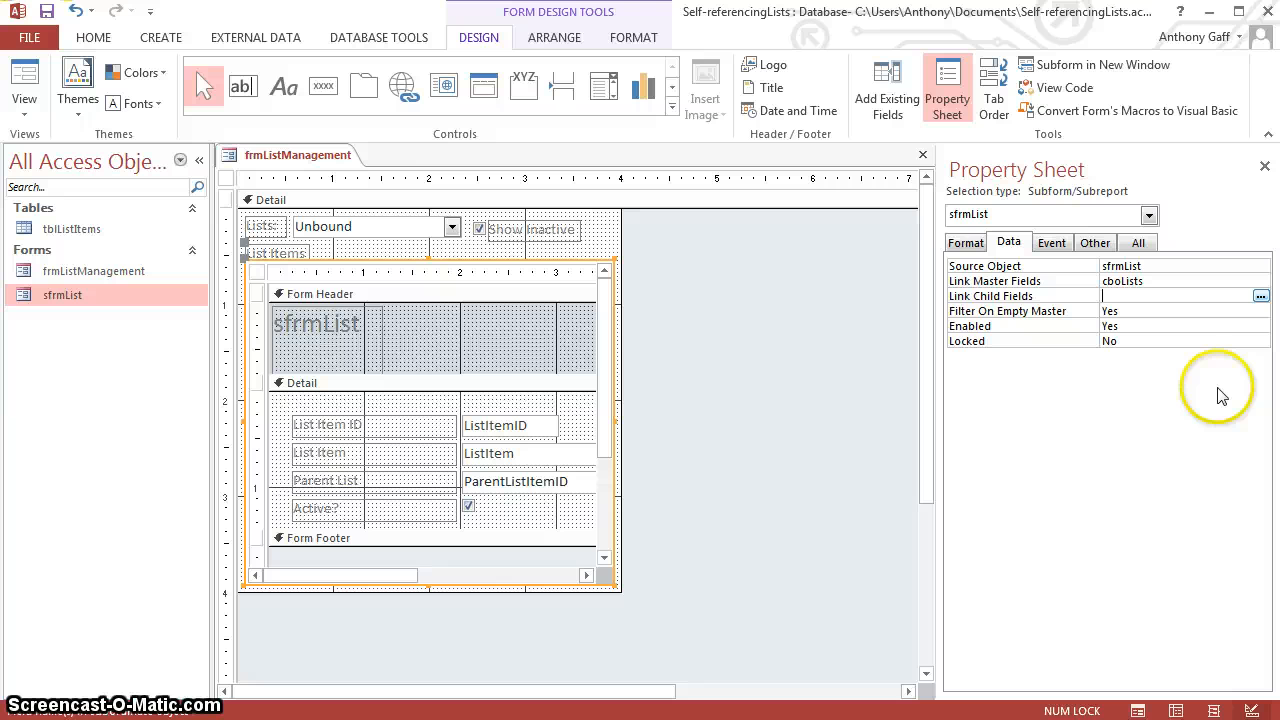
text(ParentListItemID)
click(1150, 314)
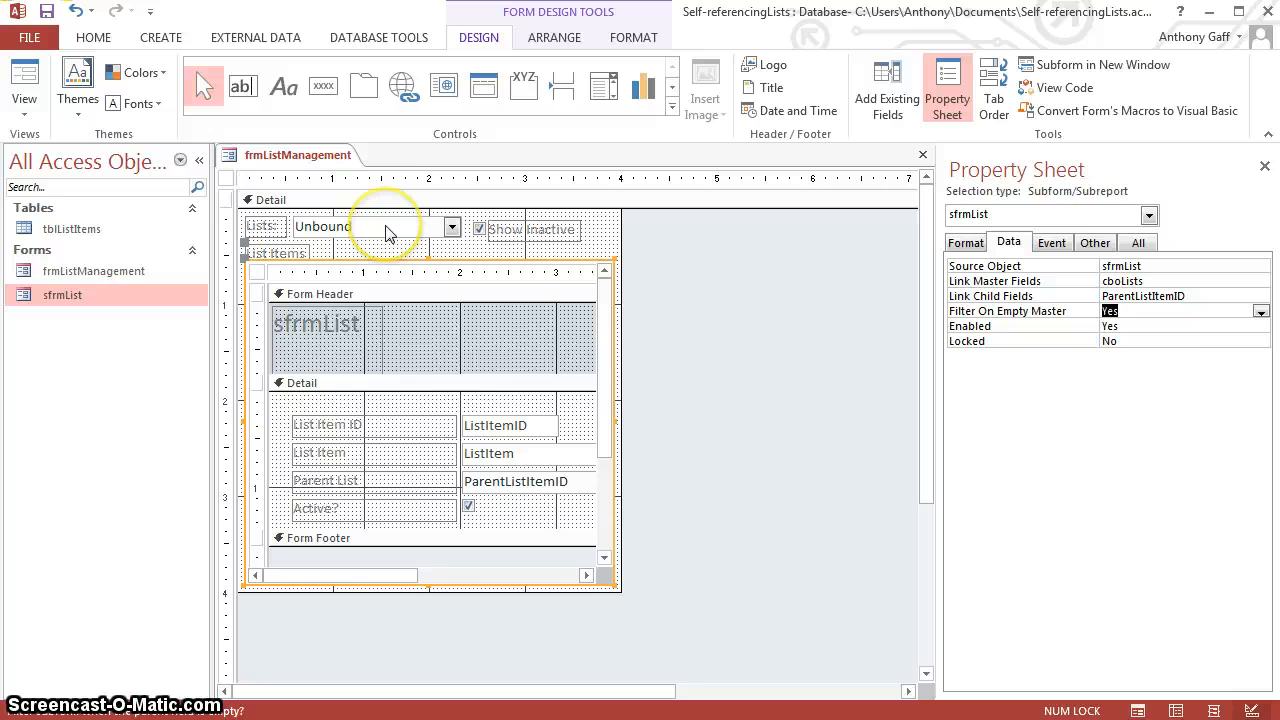
click(601, 241)
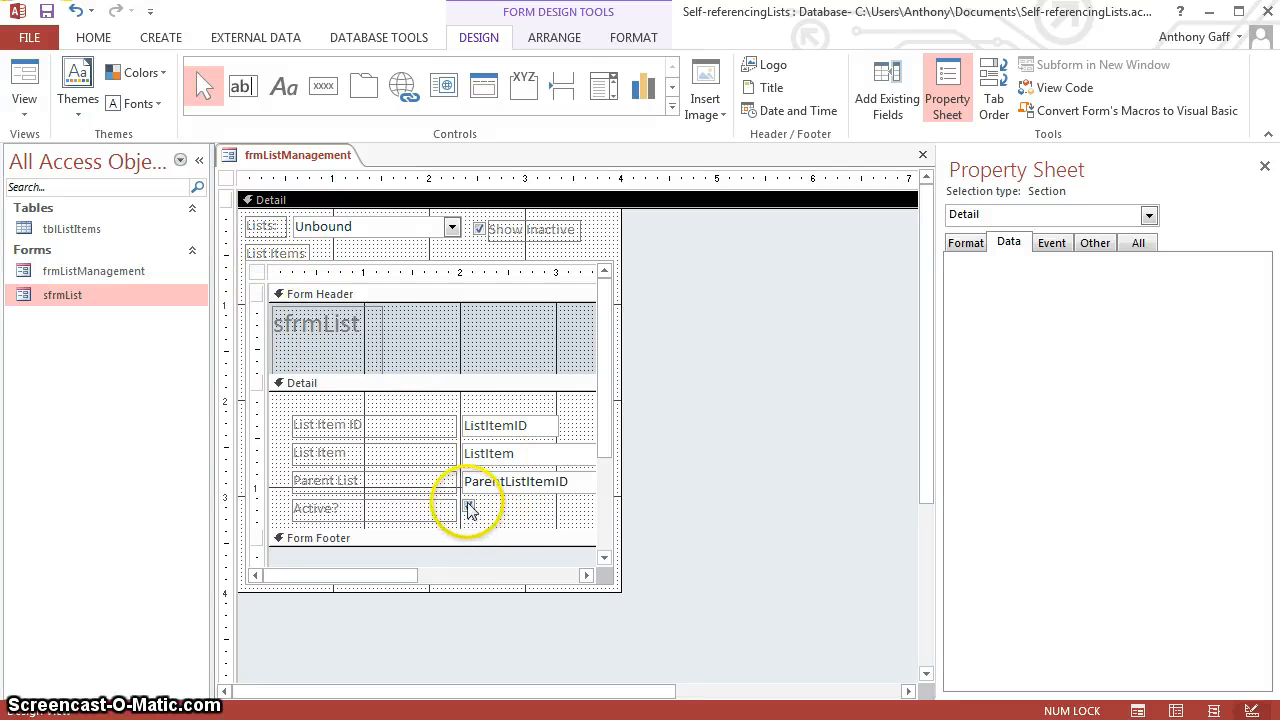
Step: Create an After Update event procedure for the "Show Inactive" check box and open its code
click(479, 230)
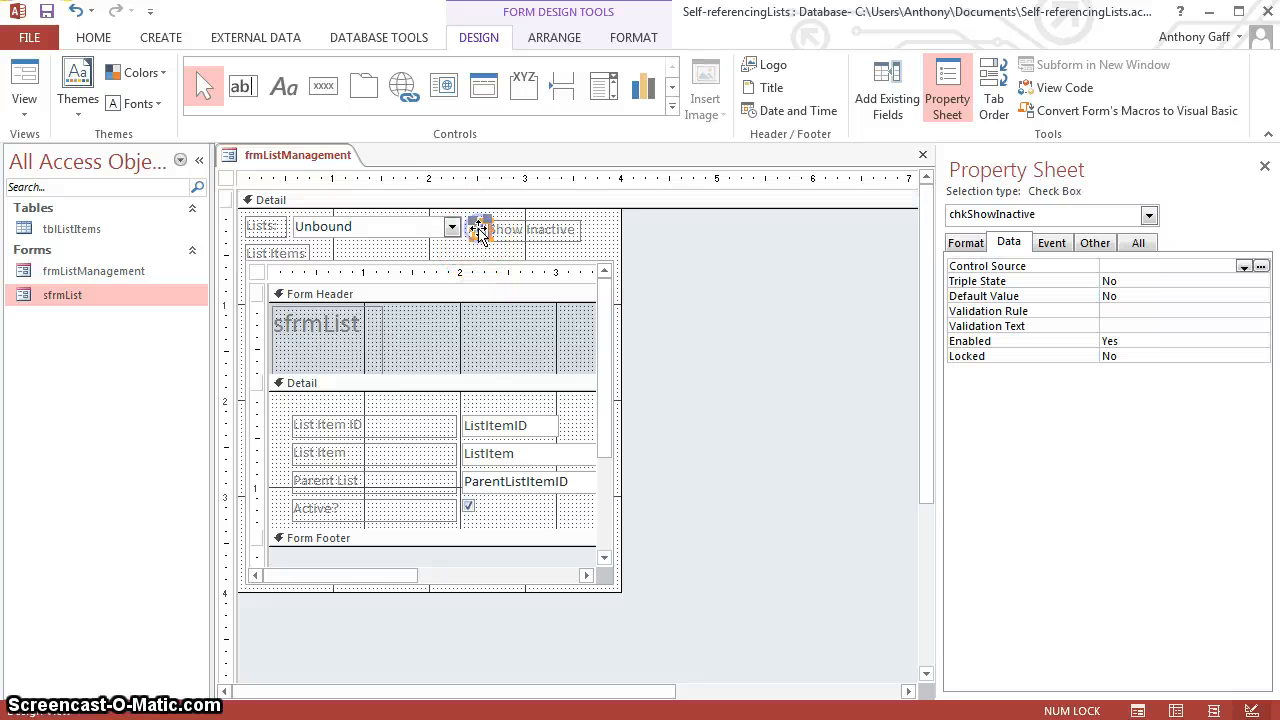
click(1051, 243)
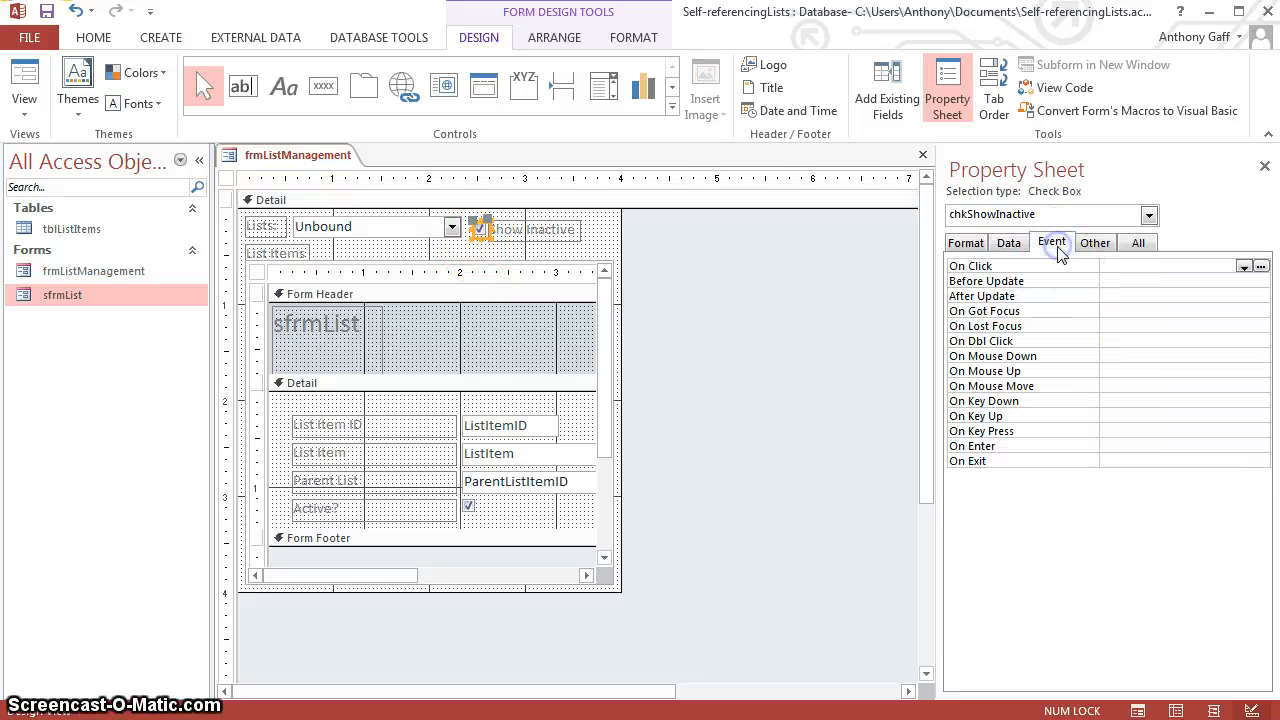
click(1133, 295)
click(1244, 296)
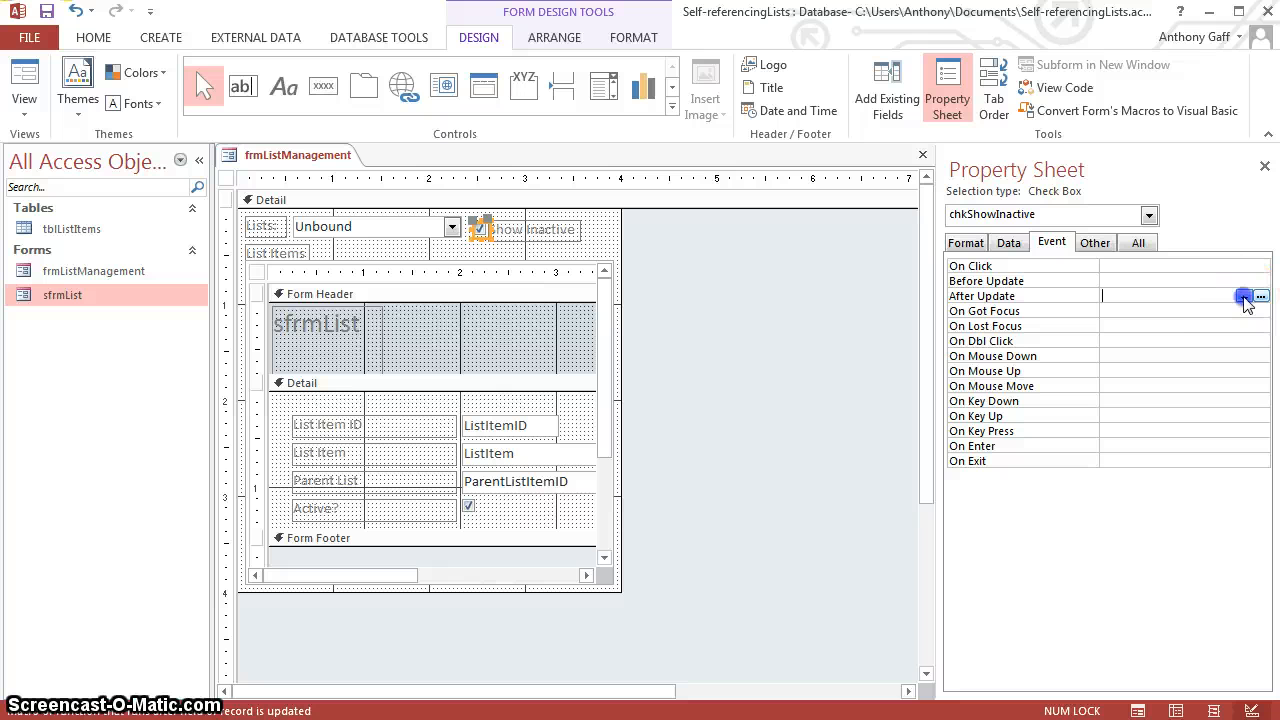
click(1213, 320)
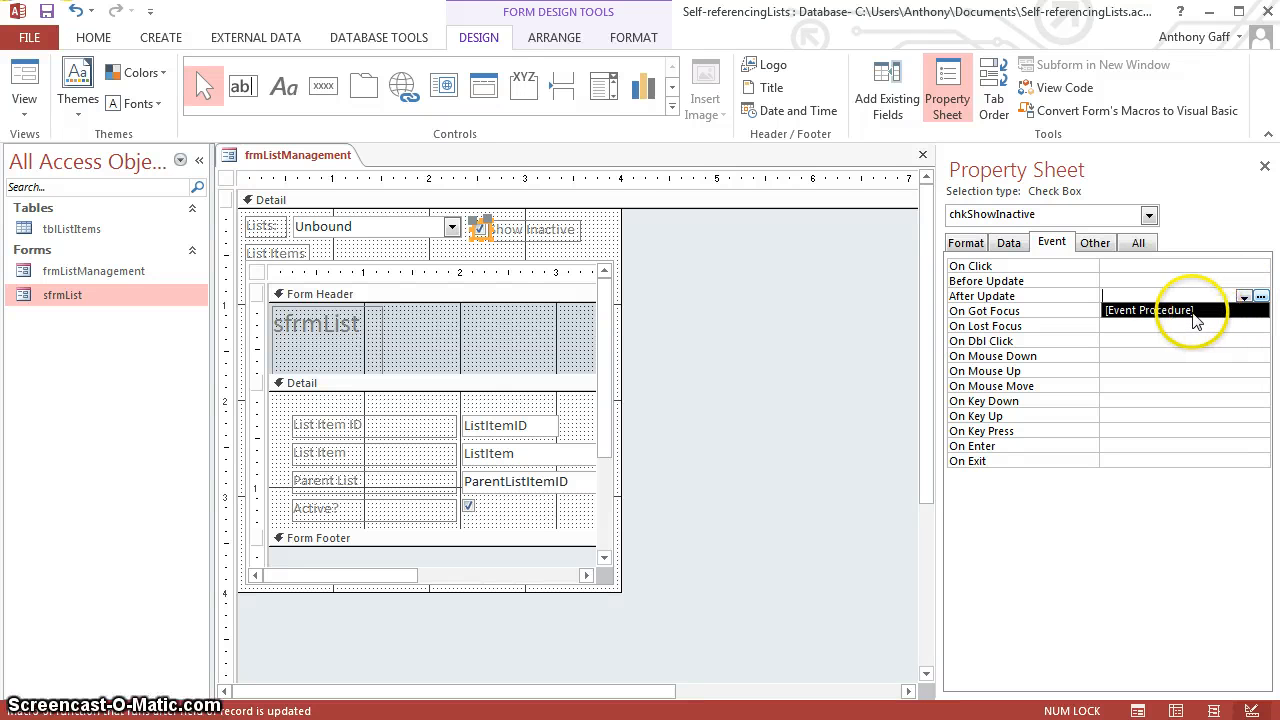
click(1177, 314)
click(1262, 298)
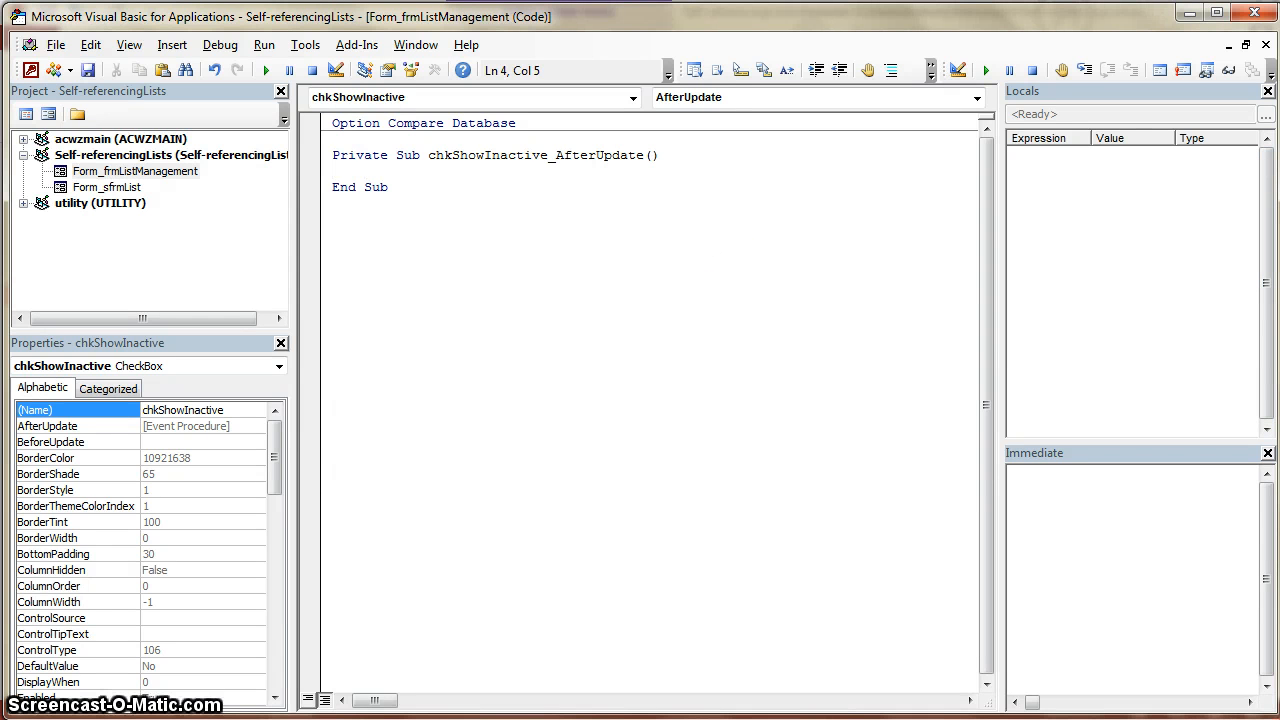
Step: Add Me.sfrmList.Requery to chkShowInactive_AfterUpdate, save the code and return to the form design
text(Me.)
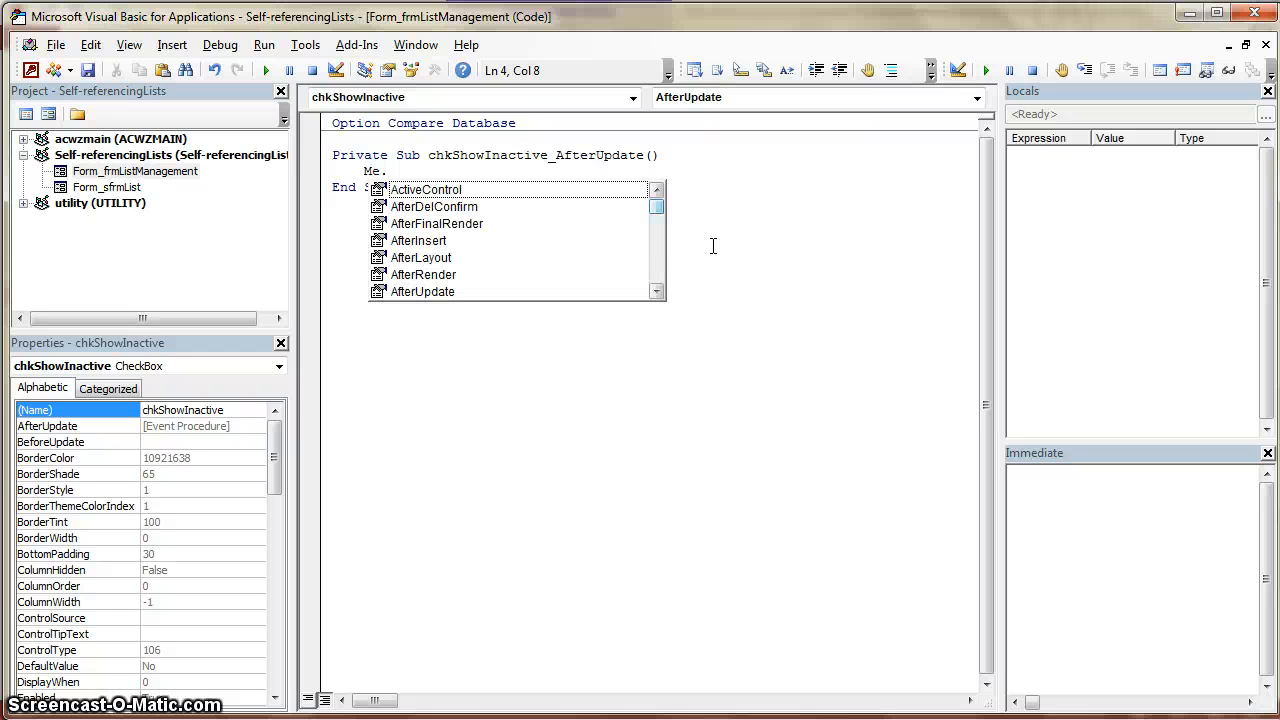
text(sfrm)
key(Tab)
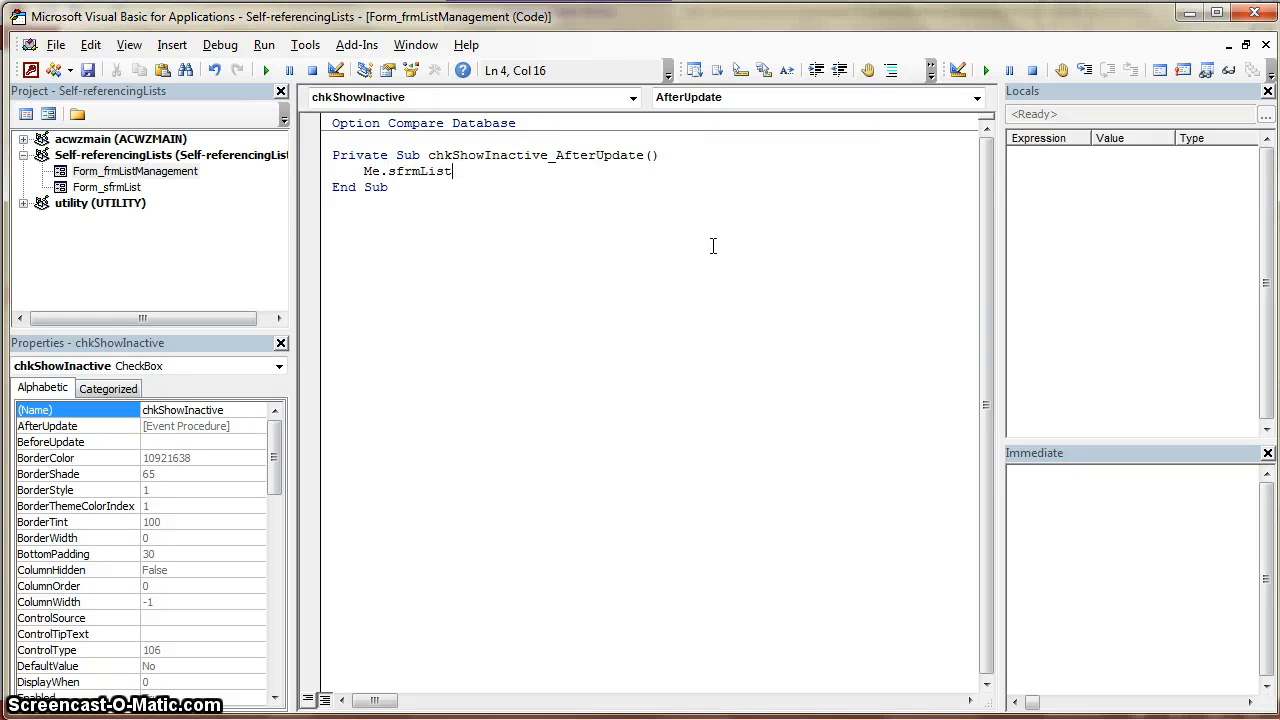
text(.Req)
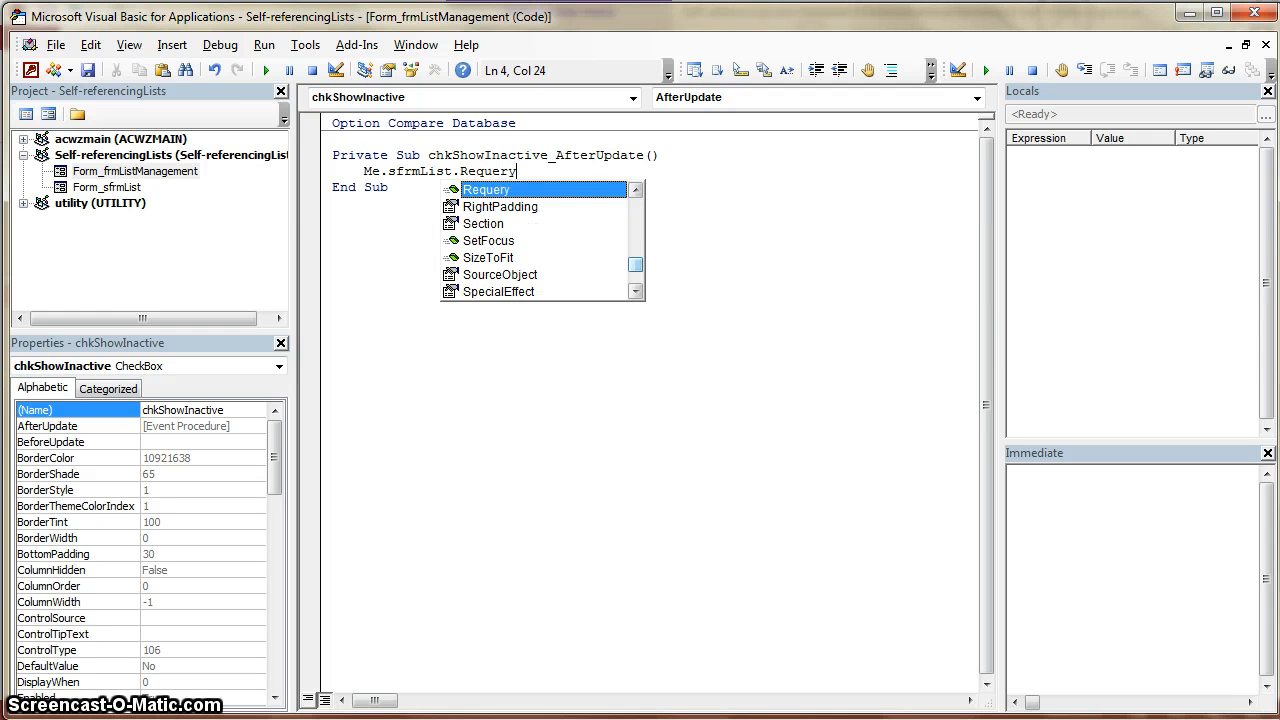
text(uery)
click(688, 155)
click(589, 158)
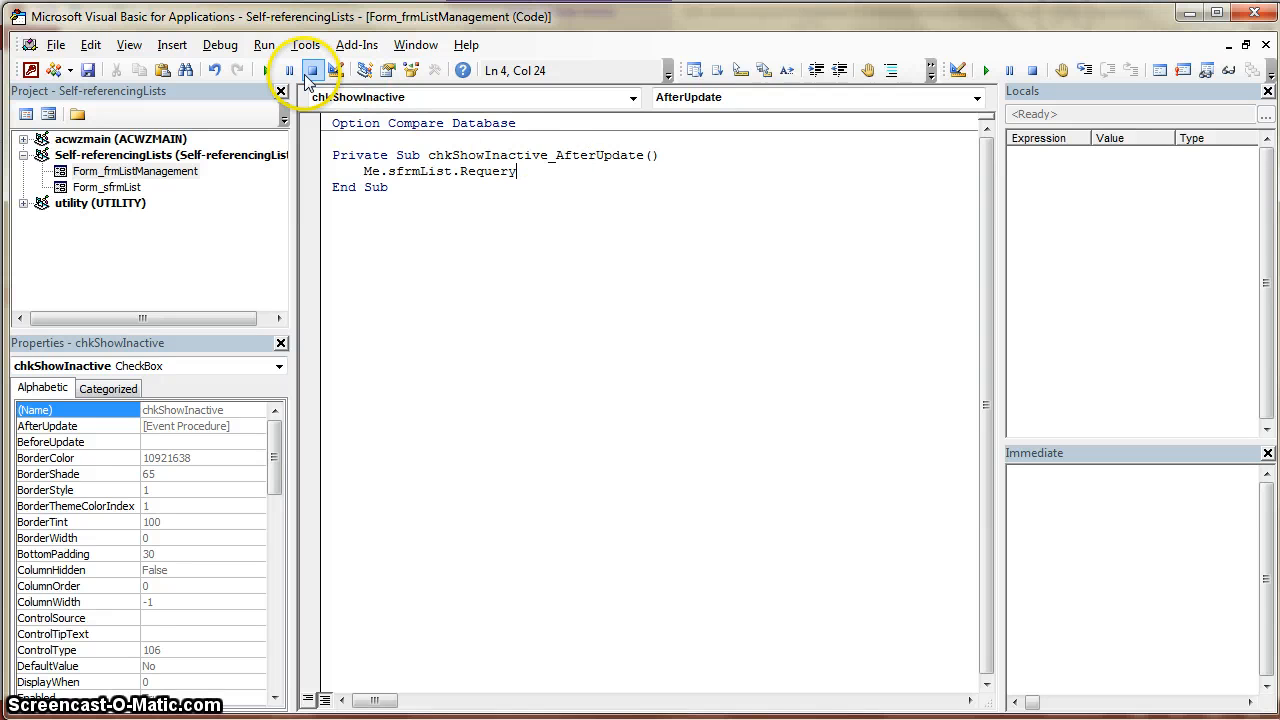
click(87, 72)
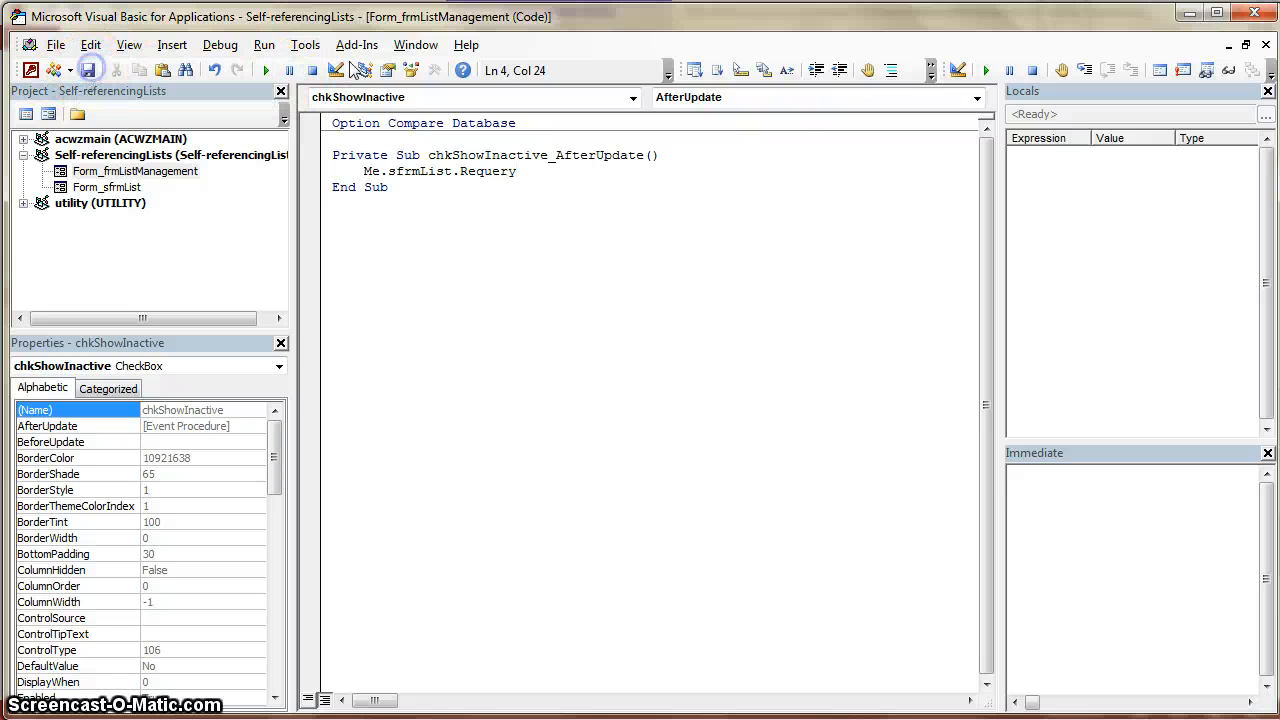
click(1189, 14)
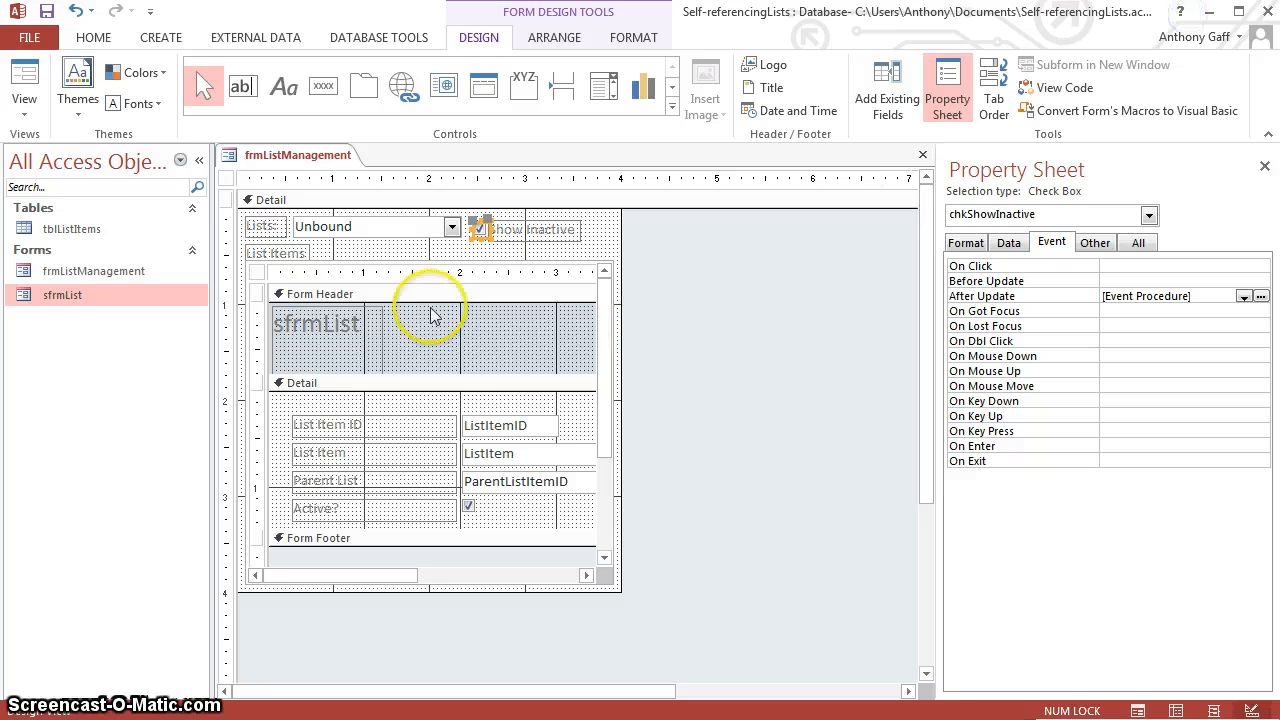
Step: Create an After Insert event procedure for the form inside the sfrmList subform and open its code
click(259, 280)
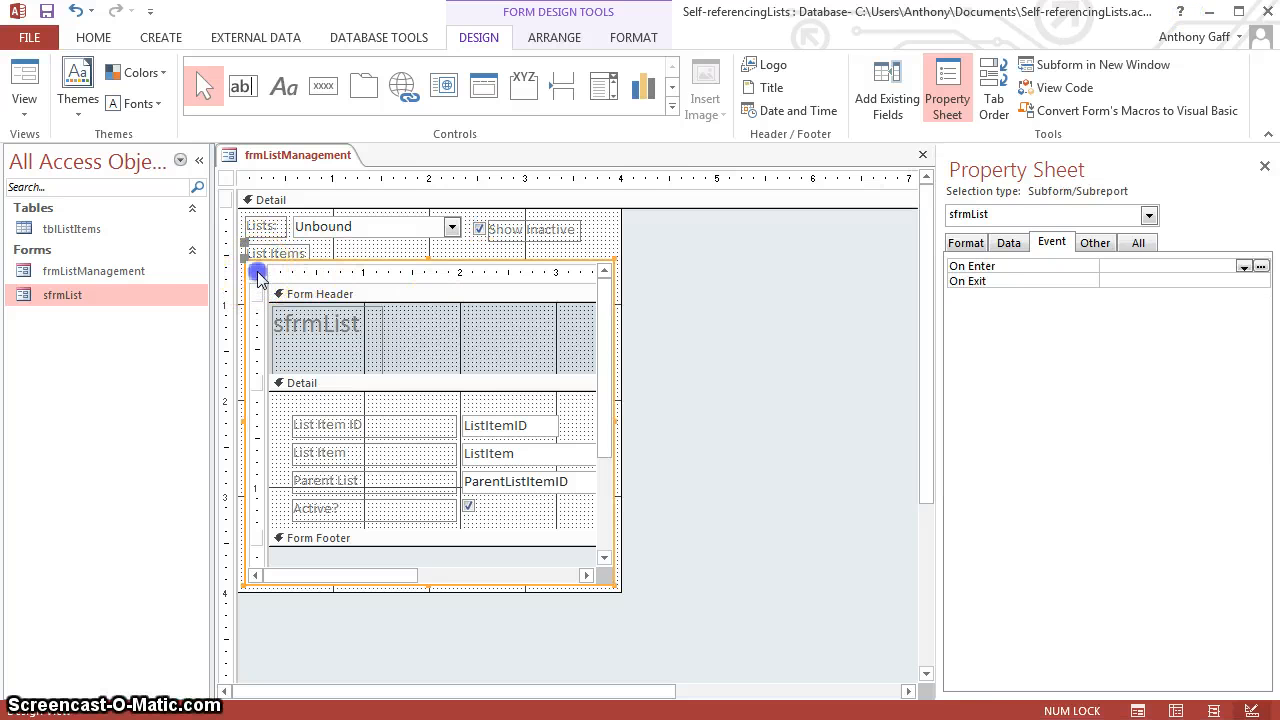
click(256, 272)
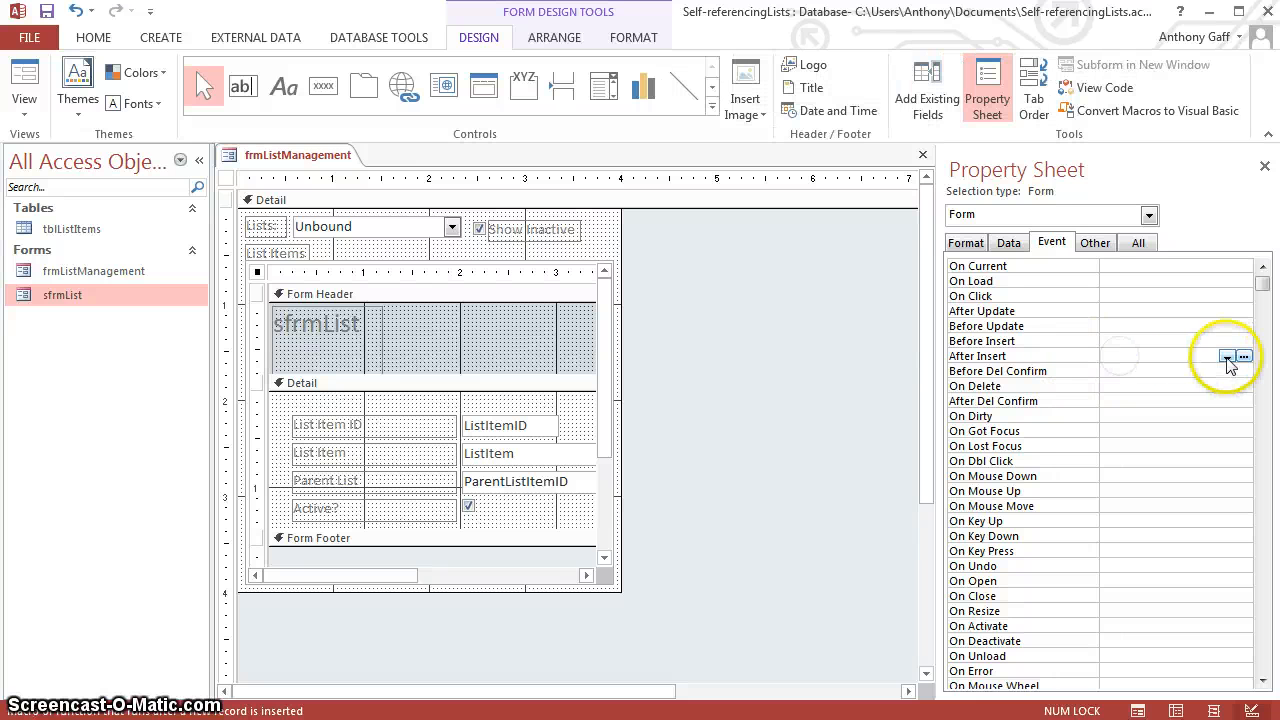
click(1227, 356)
click(1173, 370)
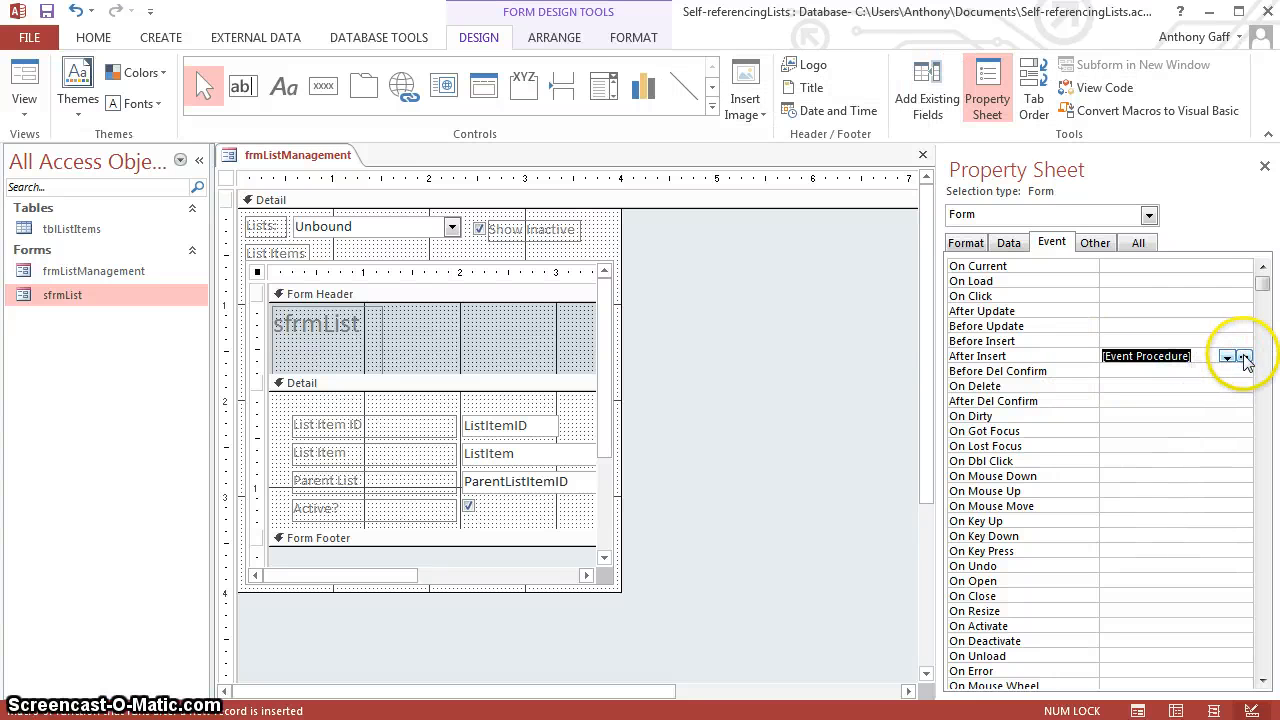
click(1244, 356)
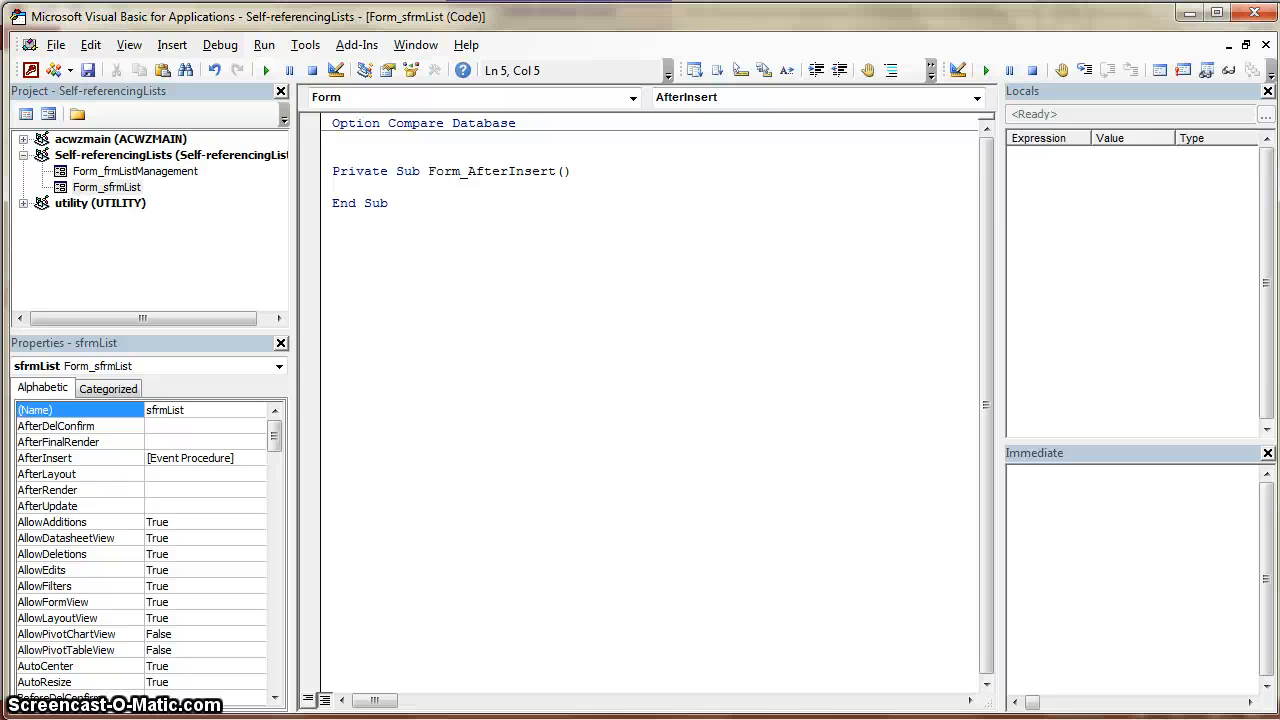
click(1189, 13)
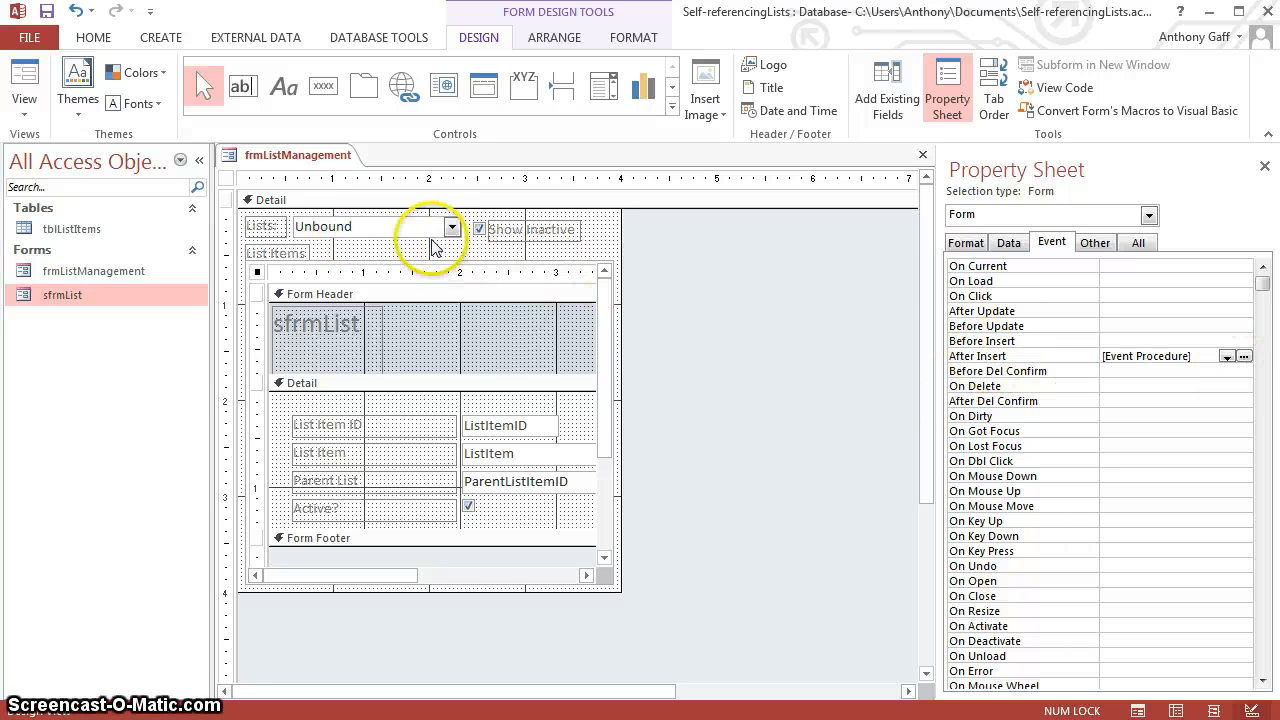
click(1244, 357)
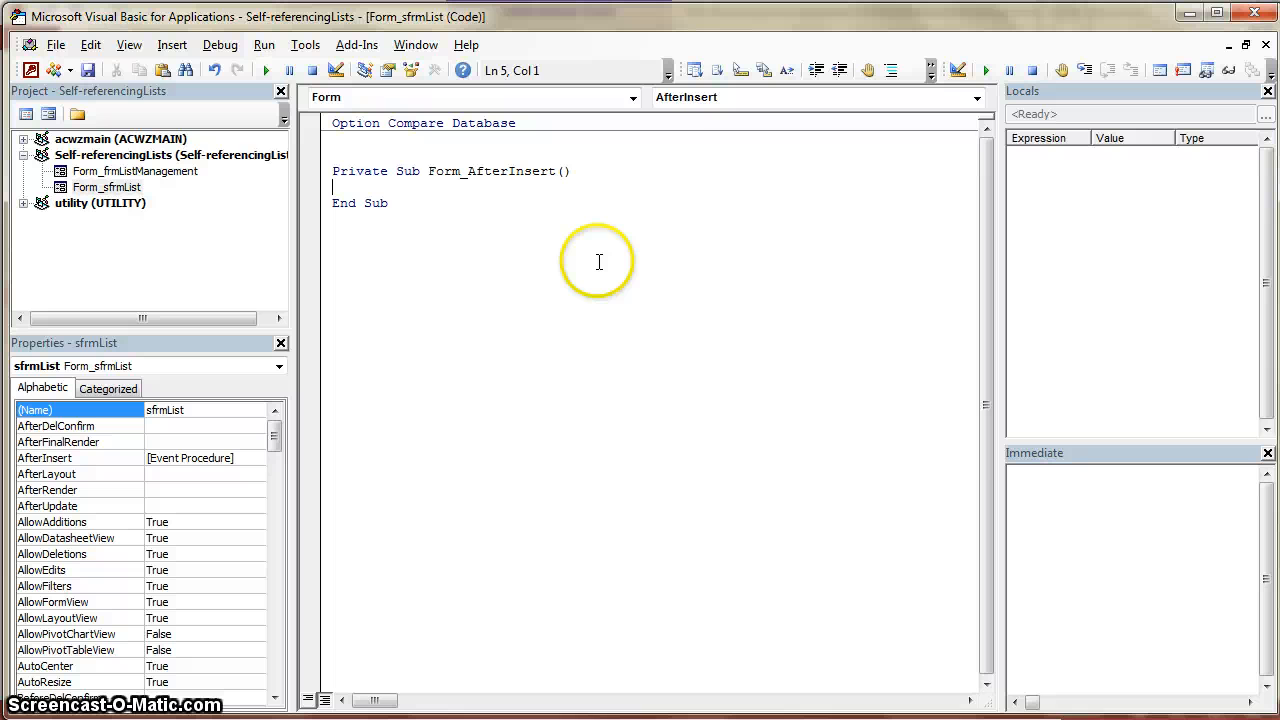
Step: Begin Form_AfterInsert with the condition If Me.ParentListItemID = 1 Then
text(if )
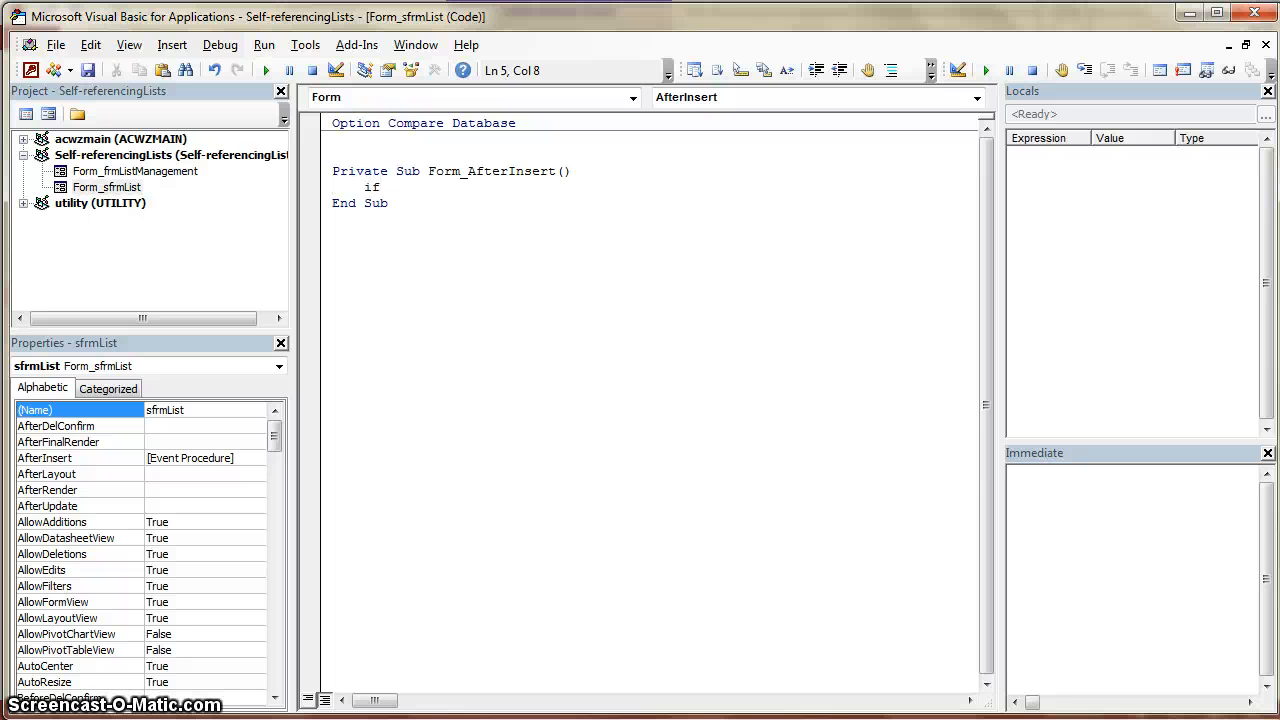
text(me.)
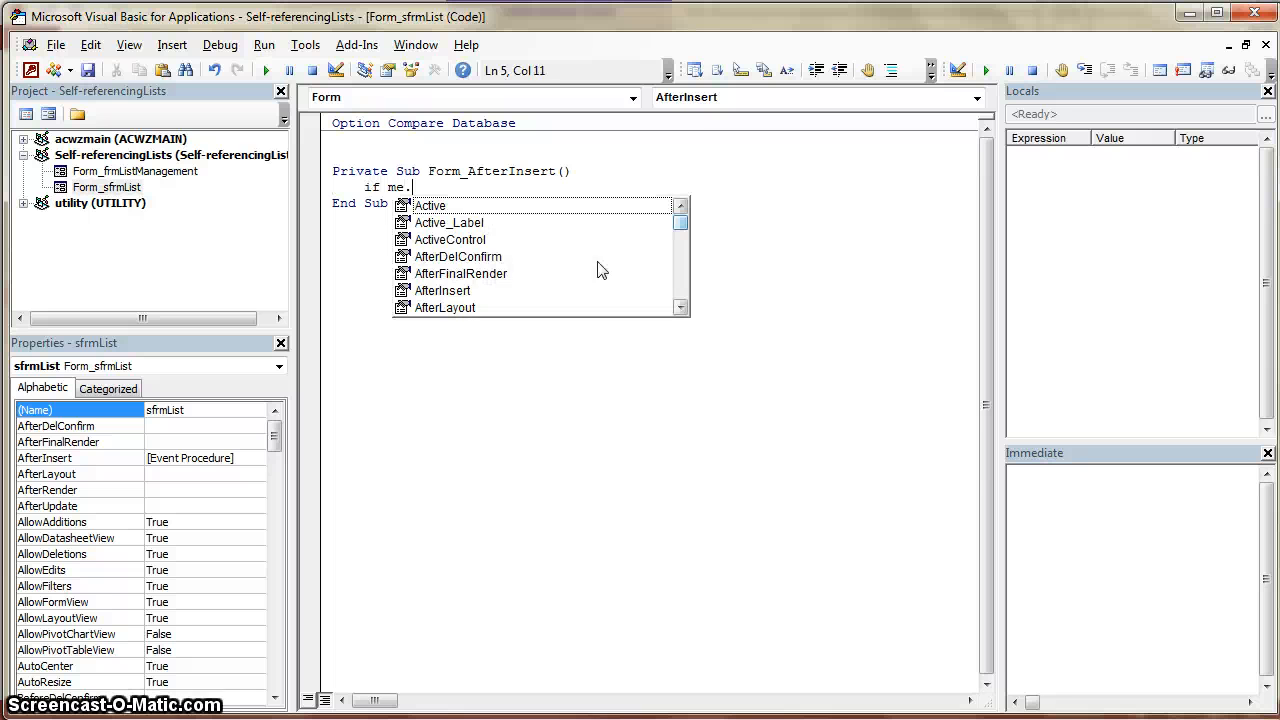
text(pa)
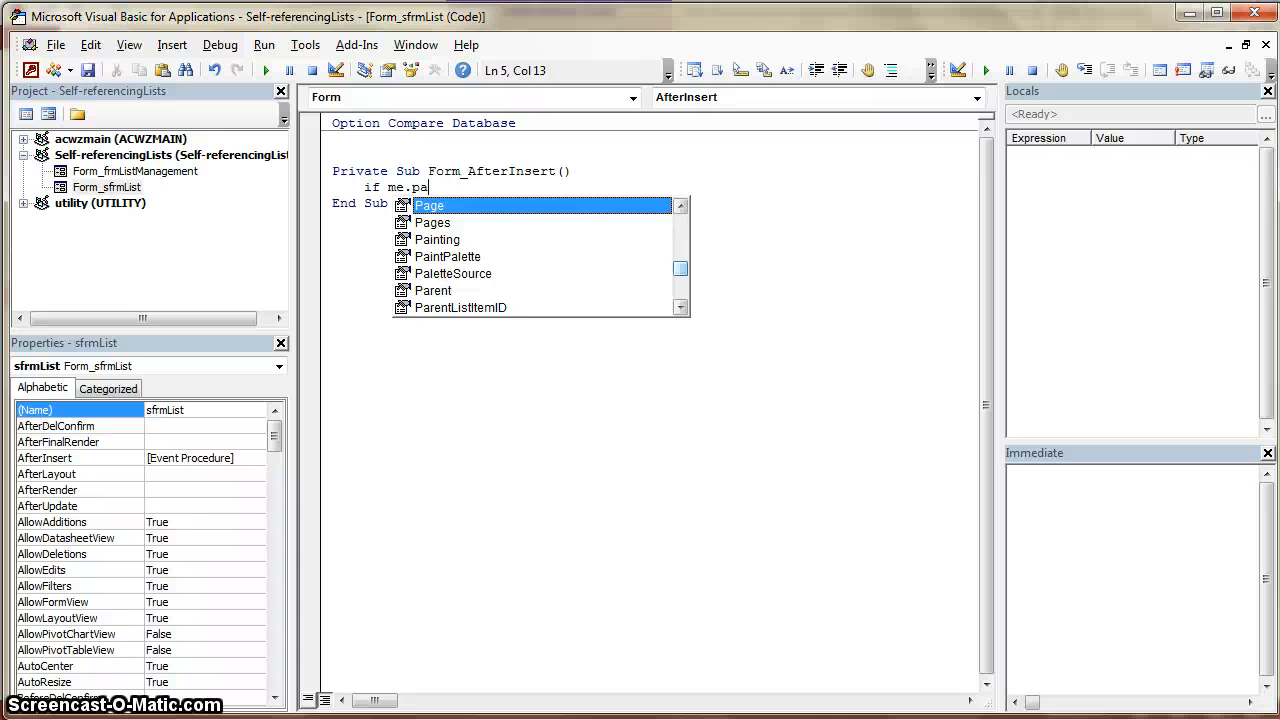
text(ren)
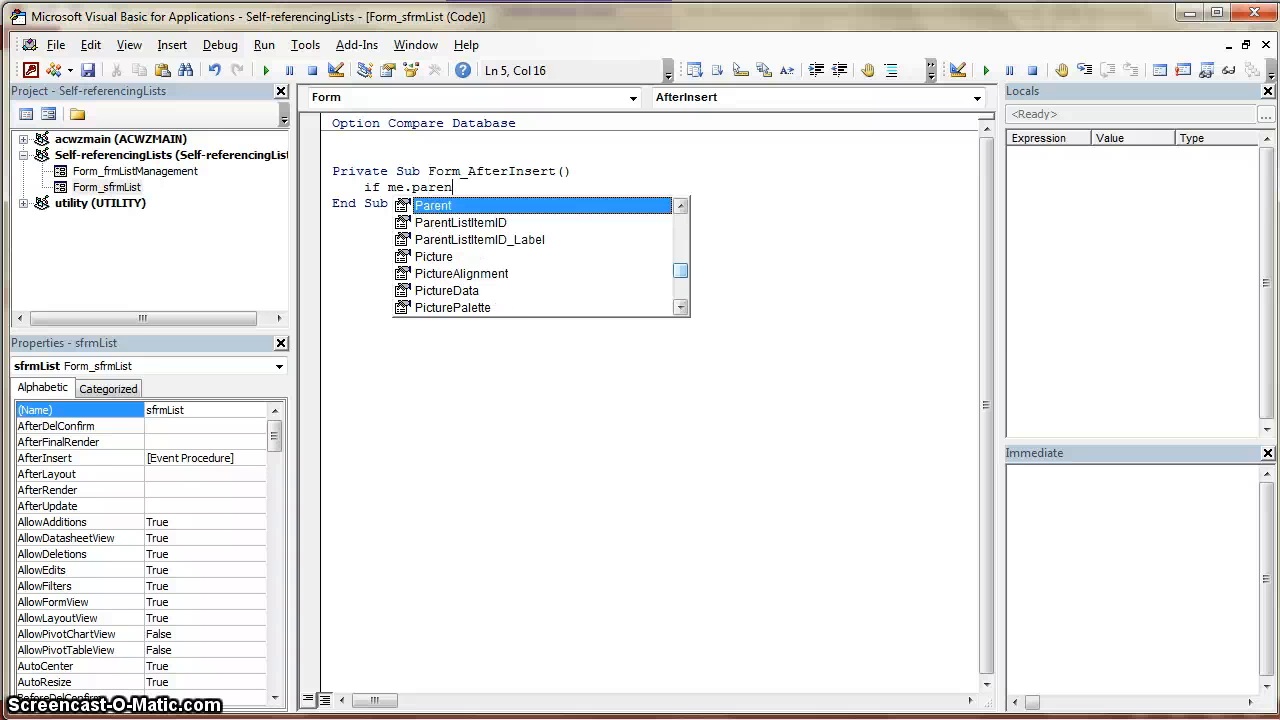
text(t)
key(Down)
key(Tab)
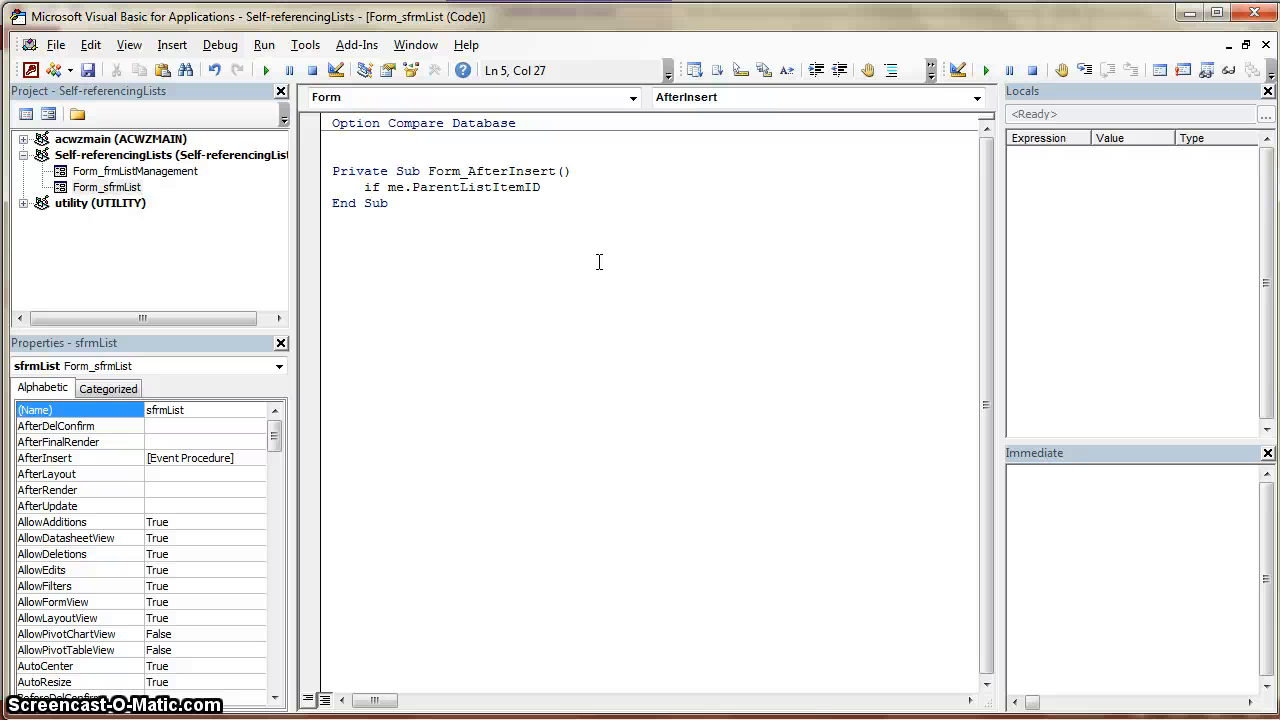
text(= 1 then)
key(Return)
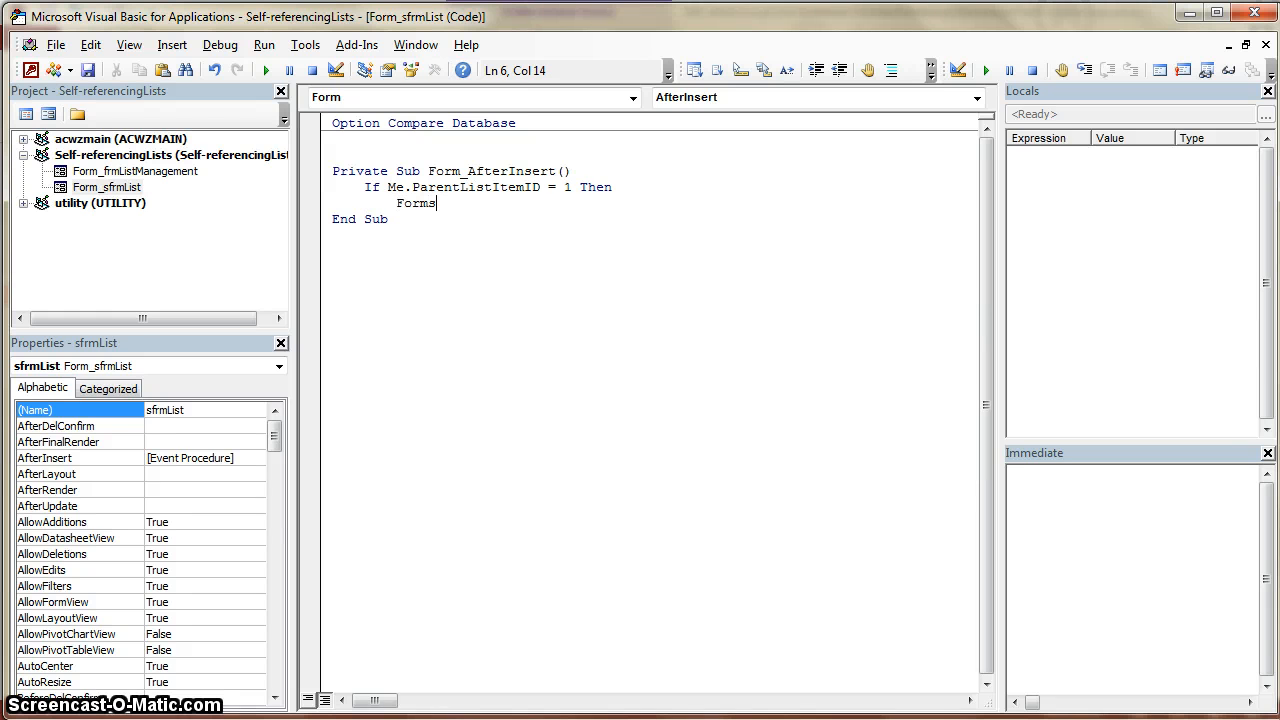
Step: Add Forms!frmListManagement!cboLists.Requery inside the condition, close it with End If, save the code and return to the form design
text(Forms!frmListManagement!cboList)
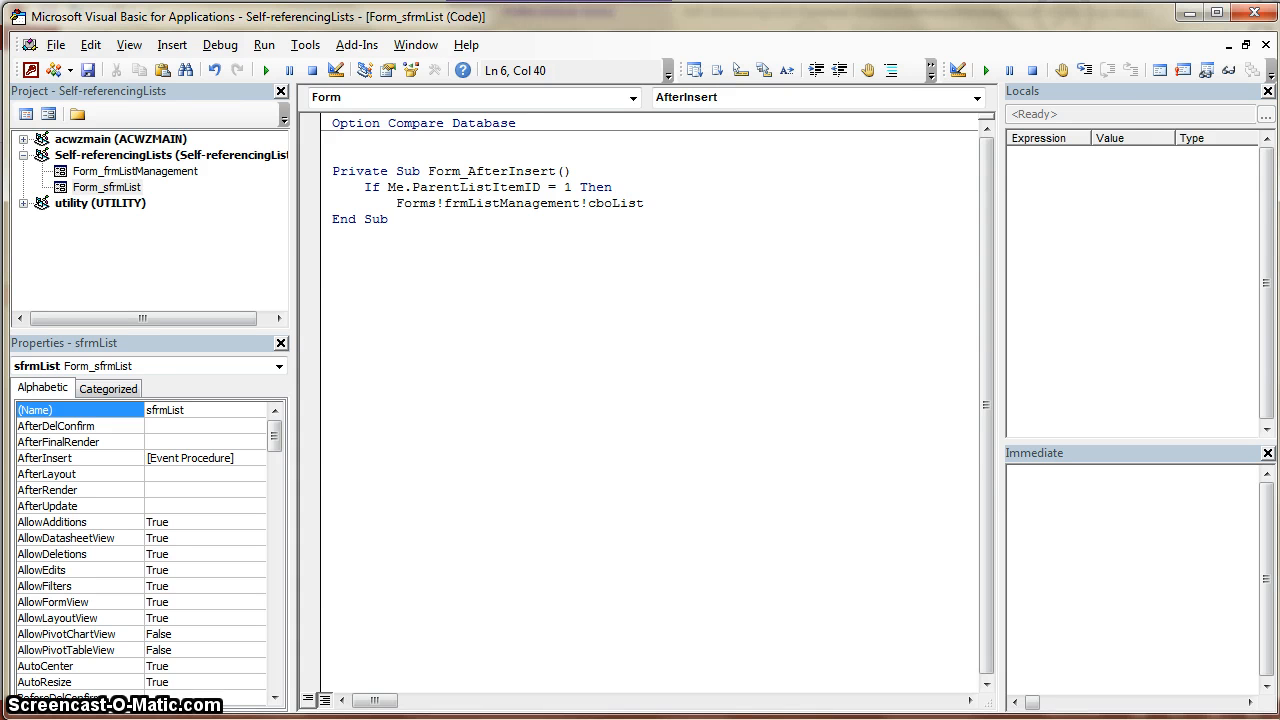
text(s.Requery)
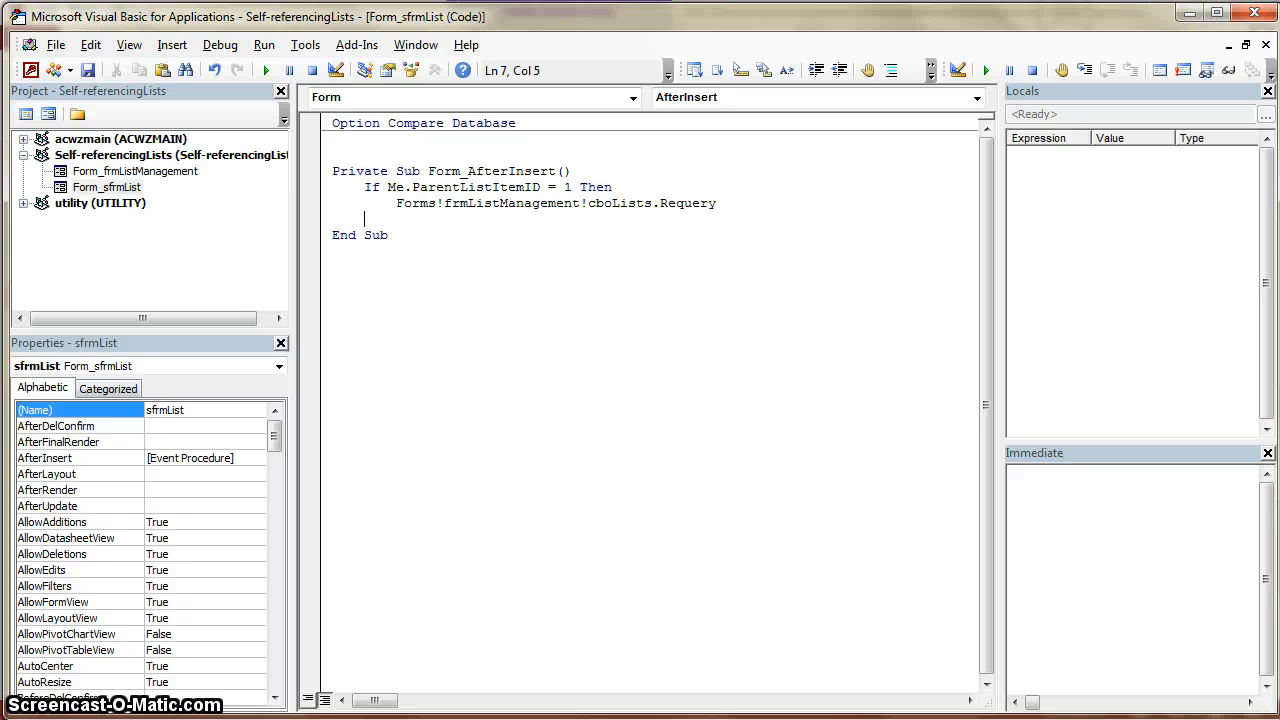
text(d)
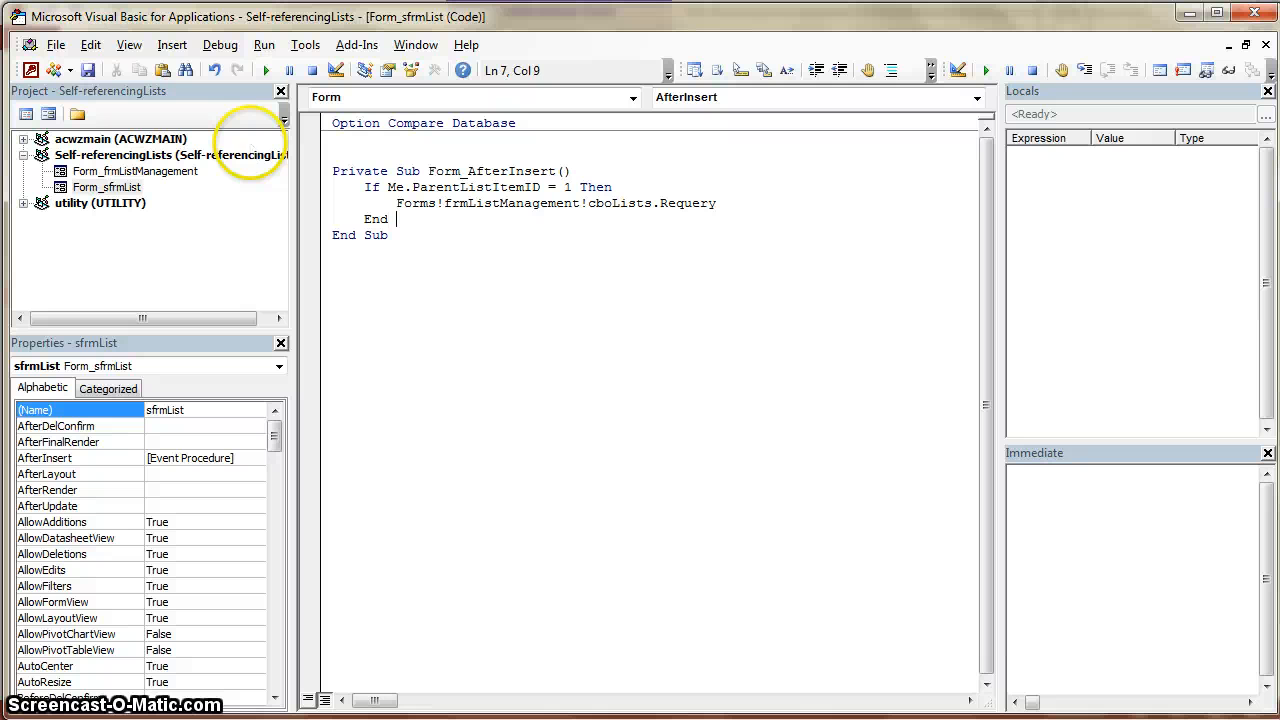
text( if)
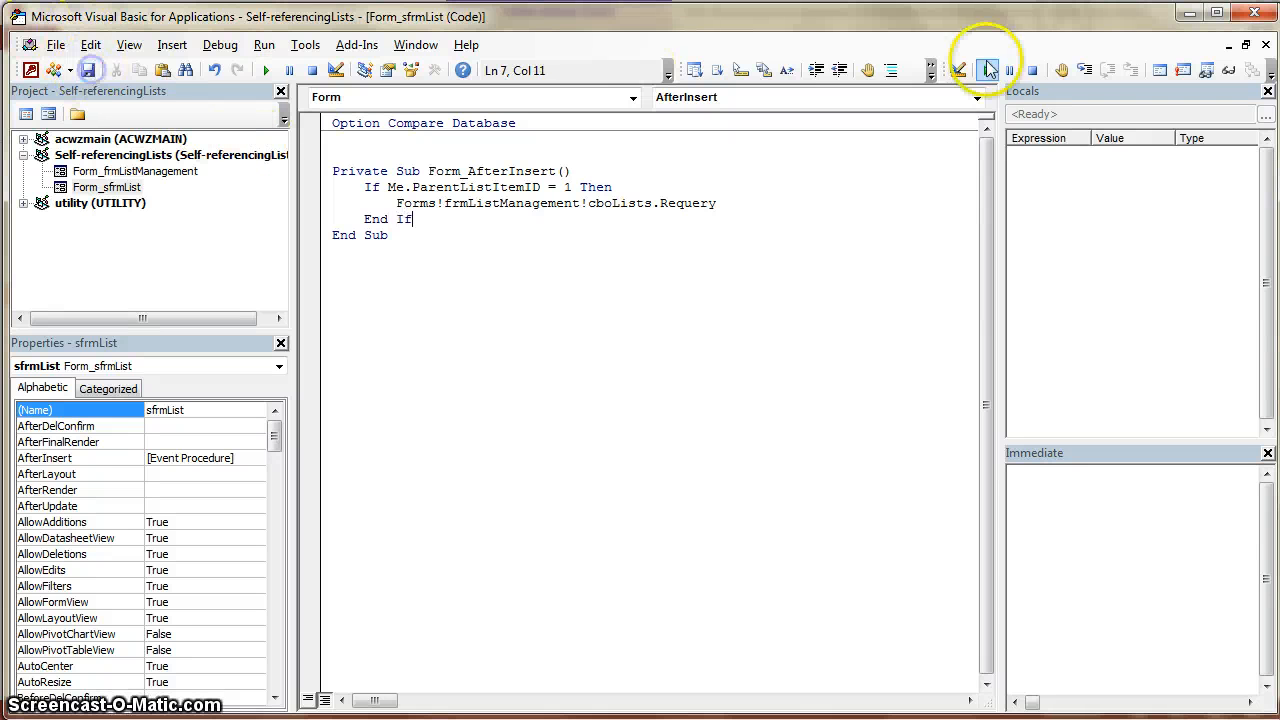
click(1189, 13)
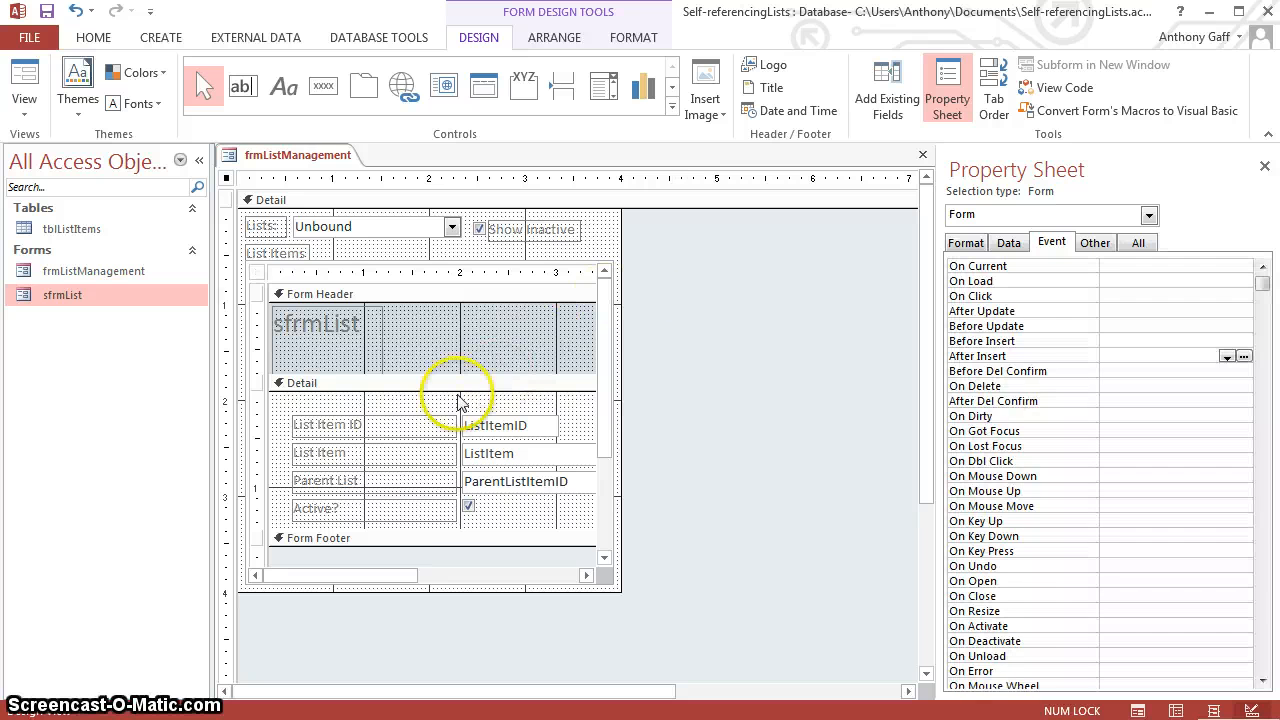
Step: Create an After Update event procedure for the Active check box inside the sfrmList subform and open its code
click(467, 507)
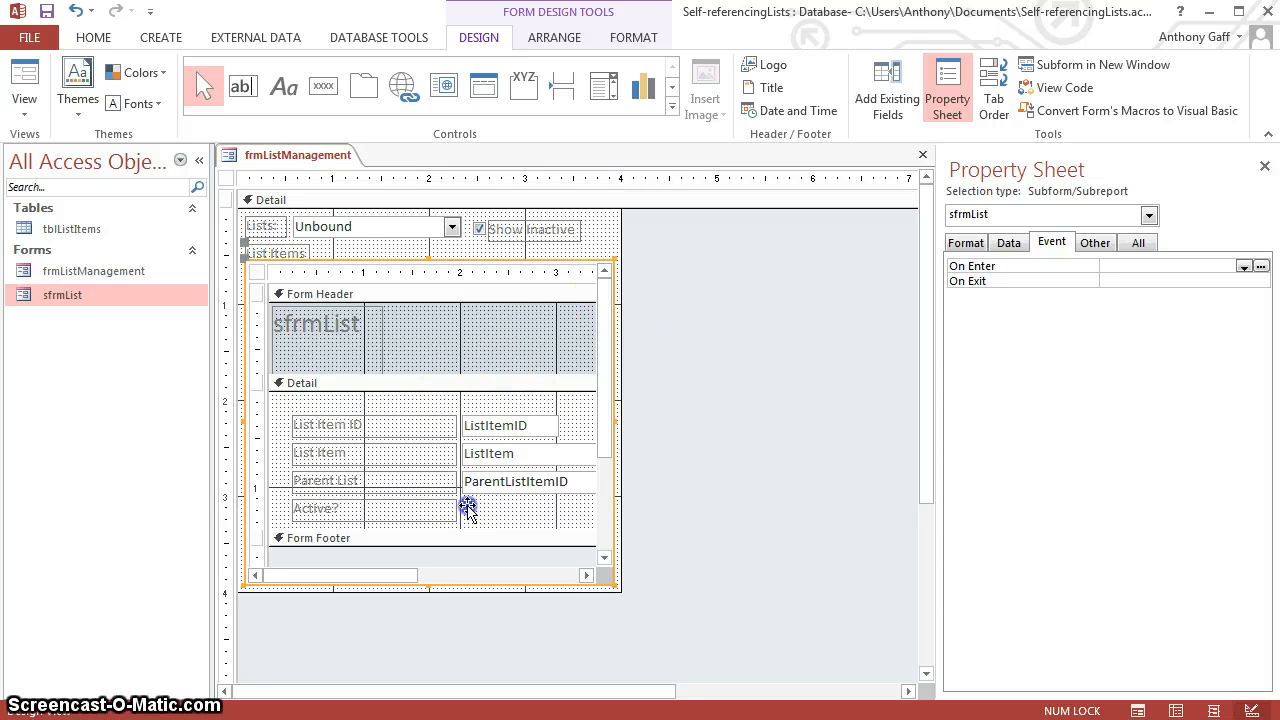
click(467, 507)
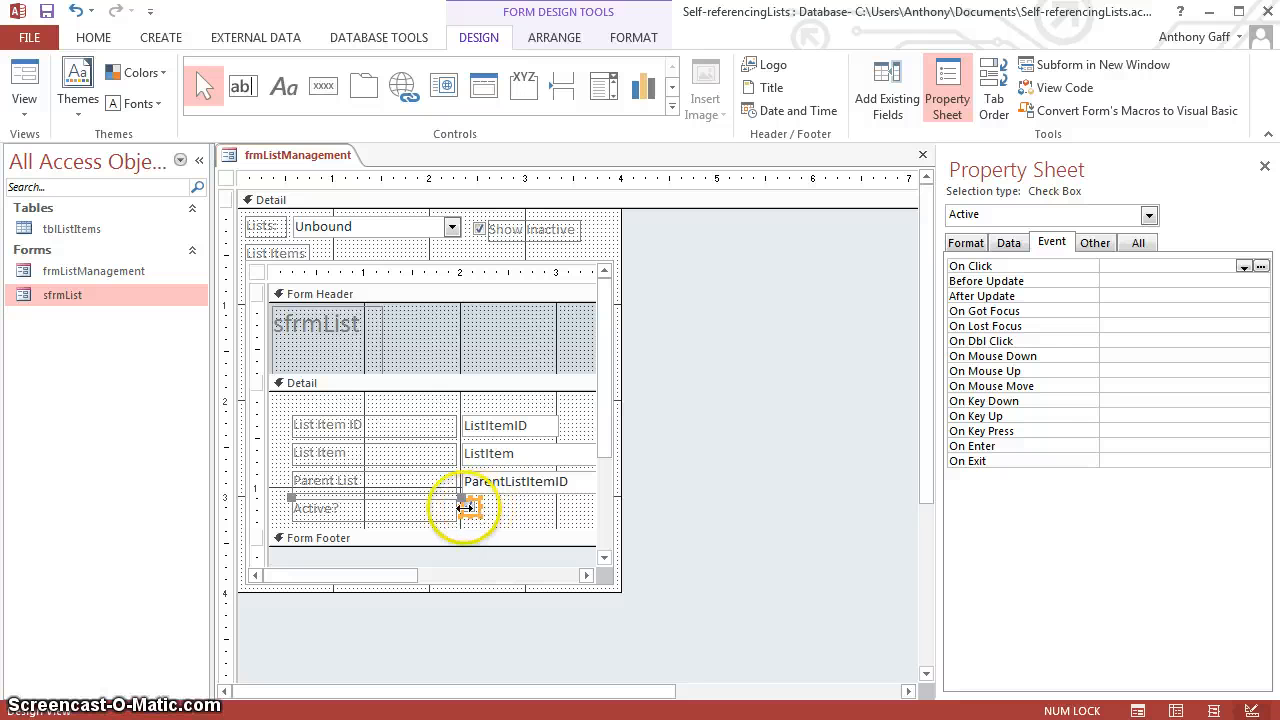
click(1123, 297)
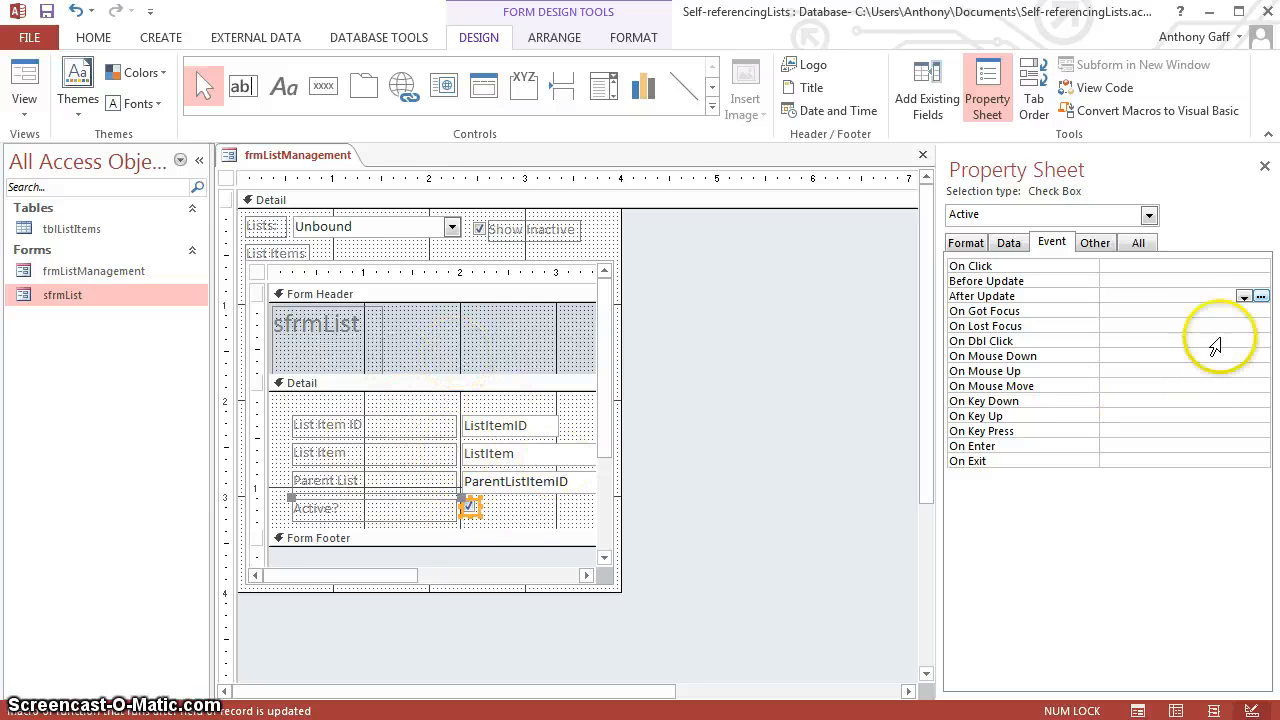
click(1243, 296)
click(1178, 310)
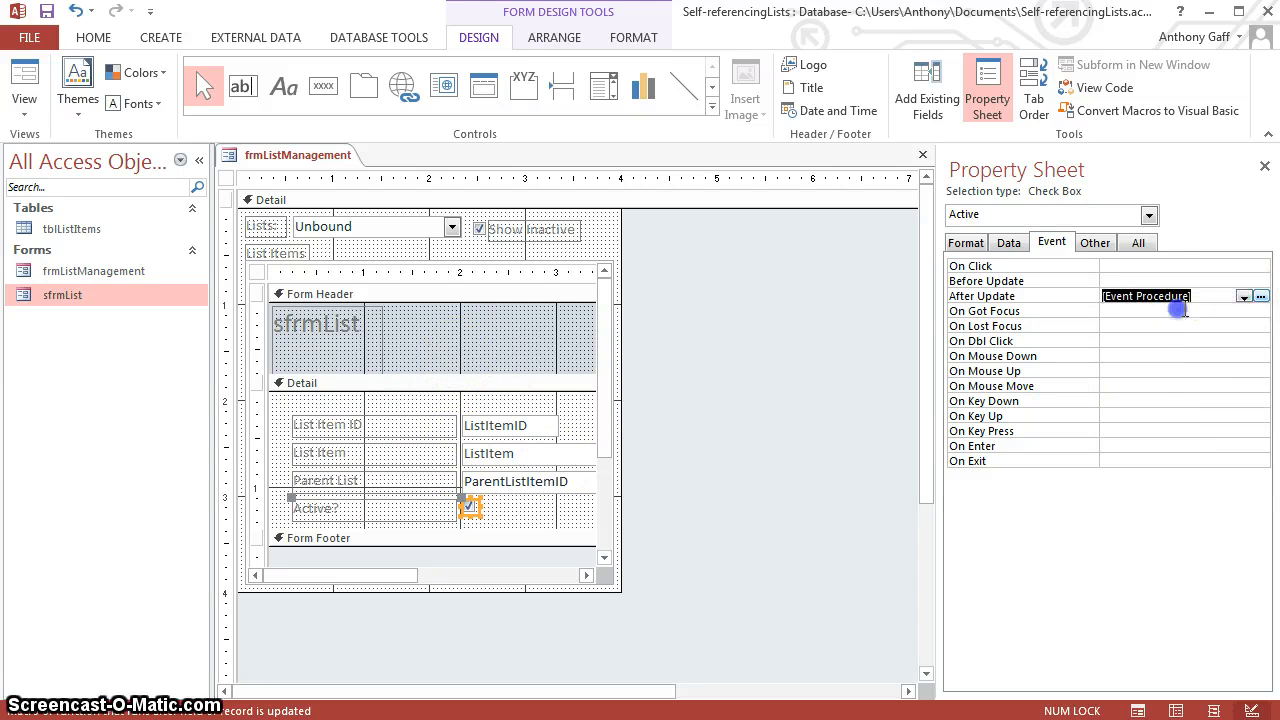
click(1261, 296)
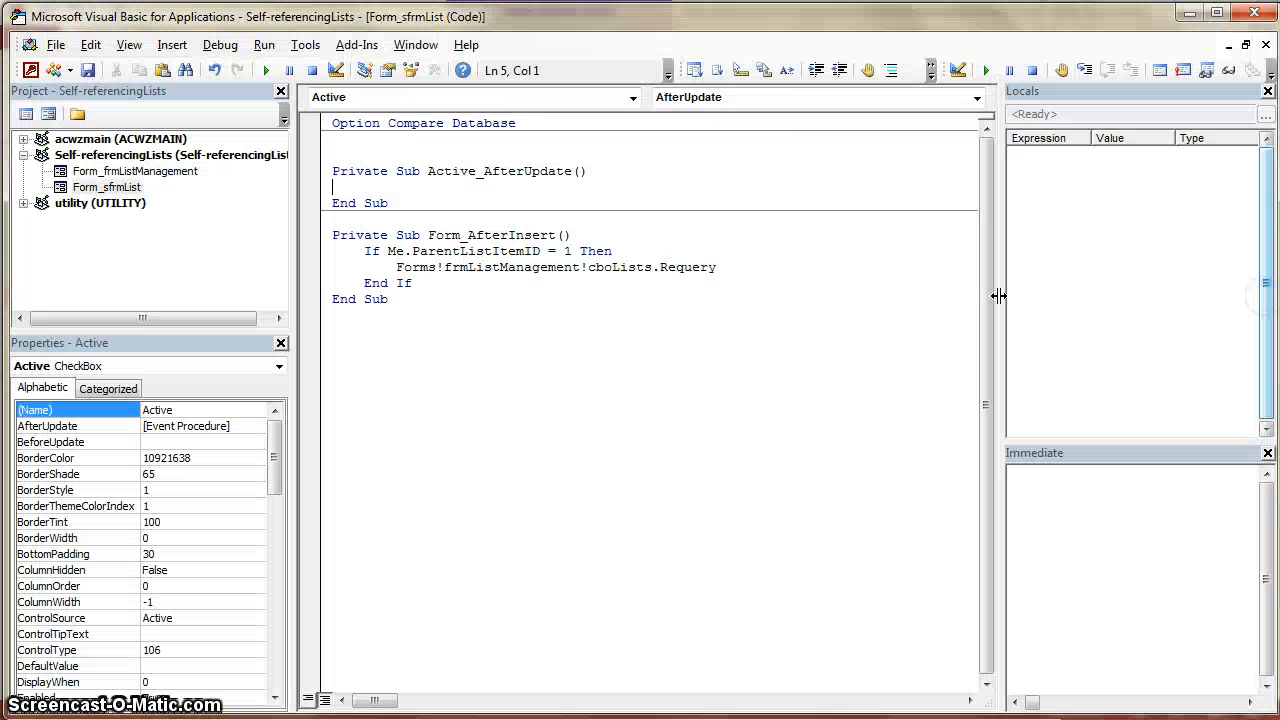
Step: Add Me.Requery to Active_AfterUpdate, save the code and return to the form design
text(me.Requery)
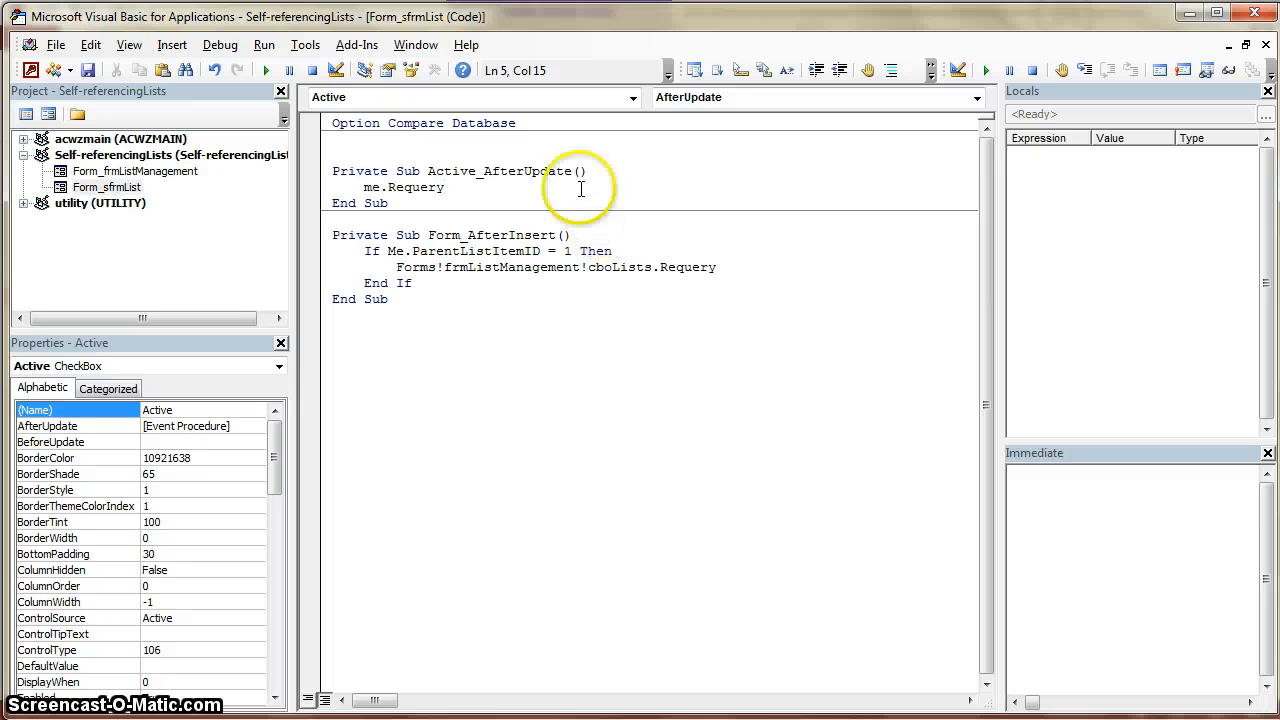
click(99, 74)
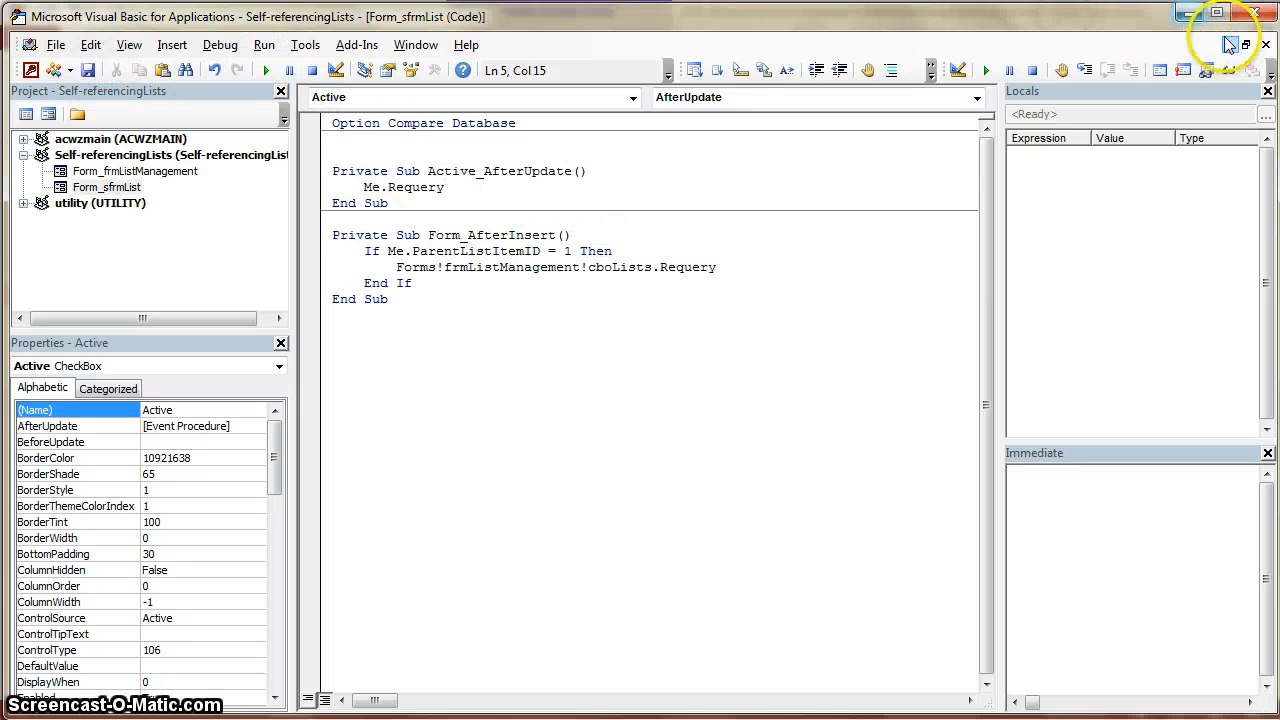
click(1190, 14)
click(773, 337)
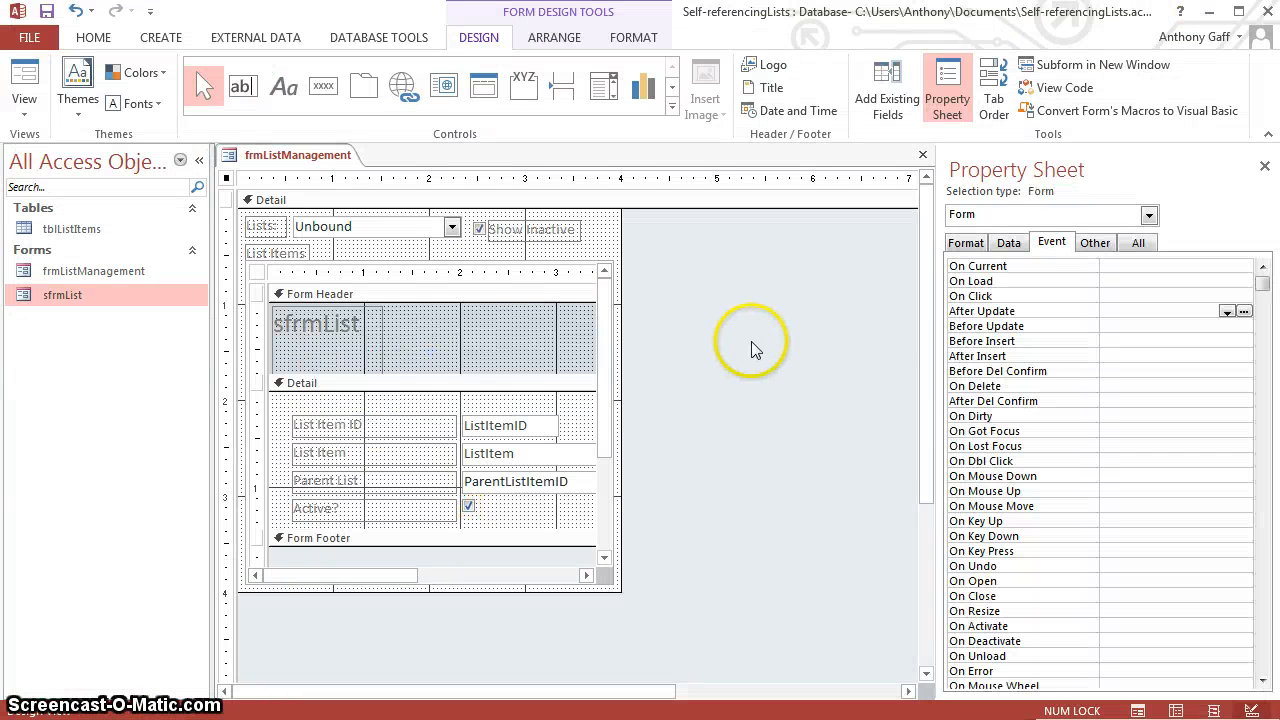
Step: Open the Record Source query of the form inside sfrmList, examine the full Active criterion and close the query
click(258, 277)
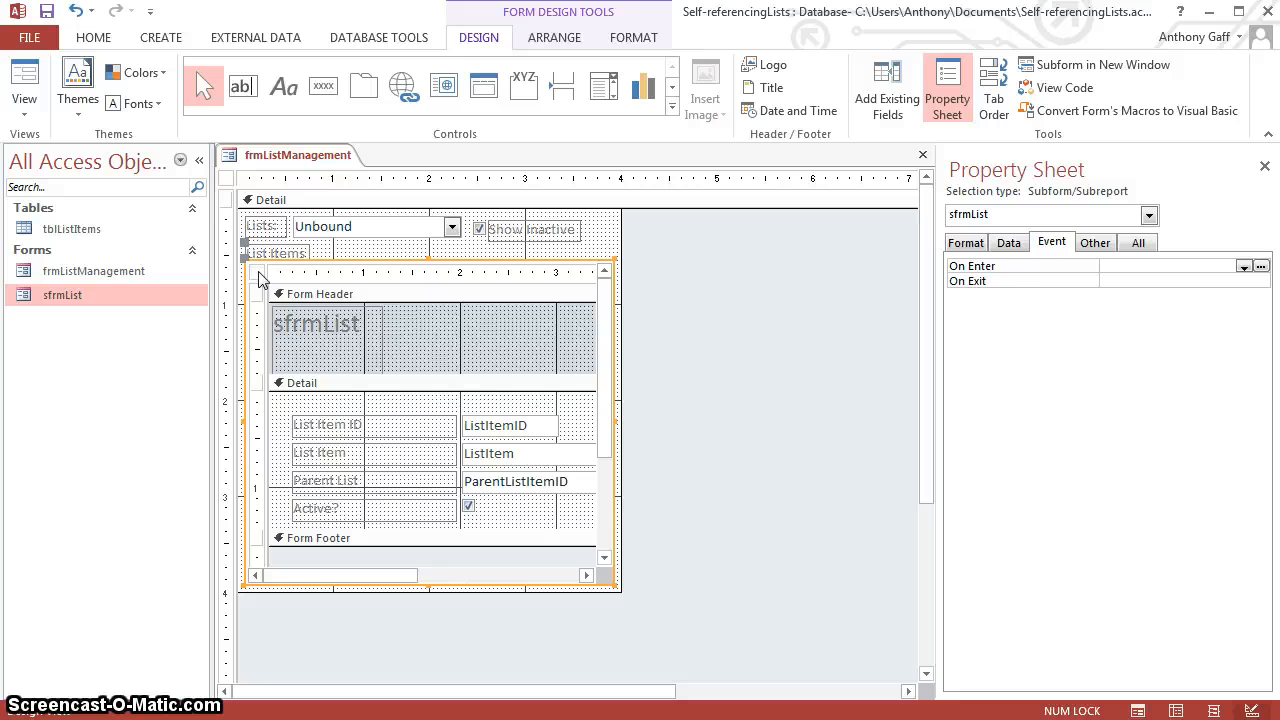
click(258, 272)
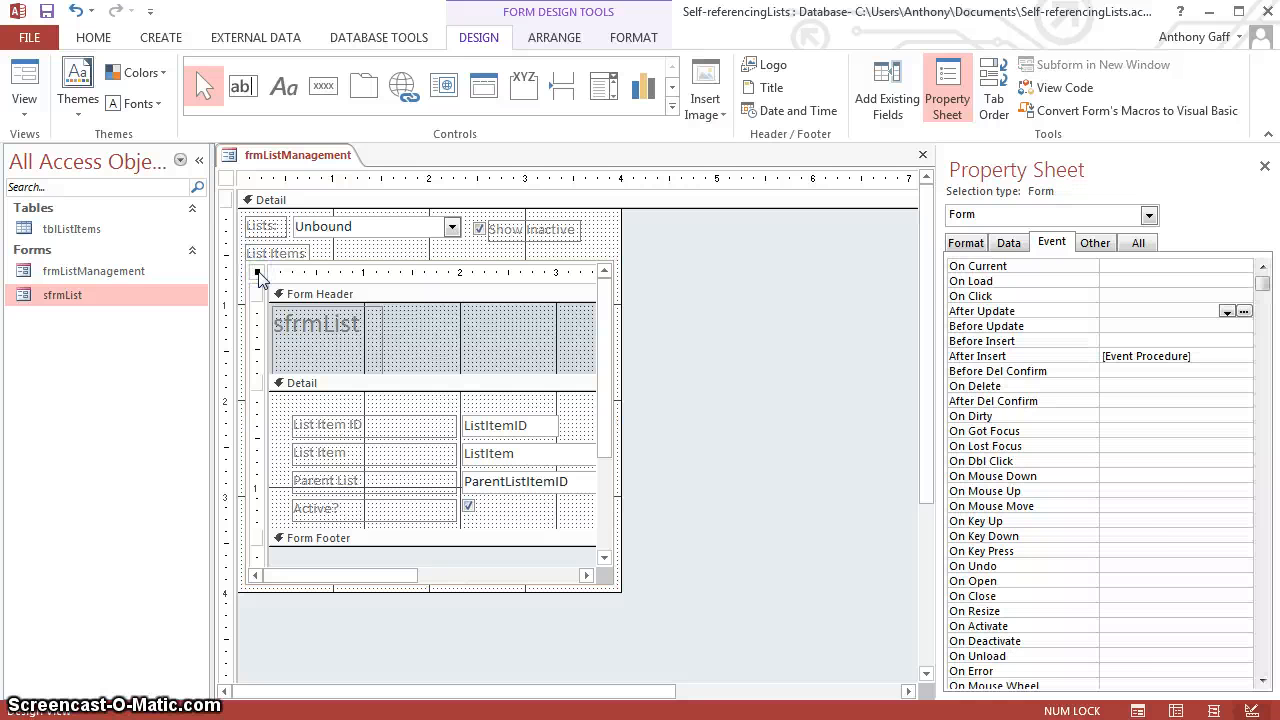
click(1012, 244)
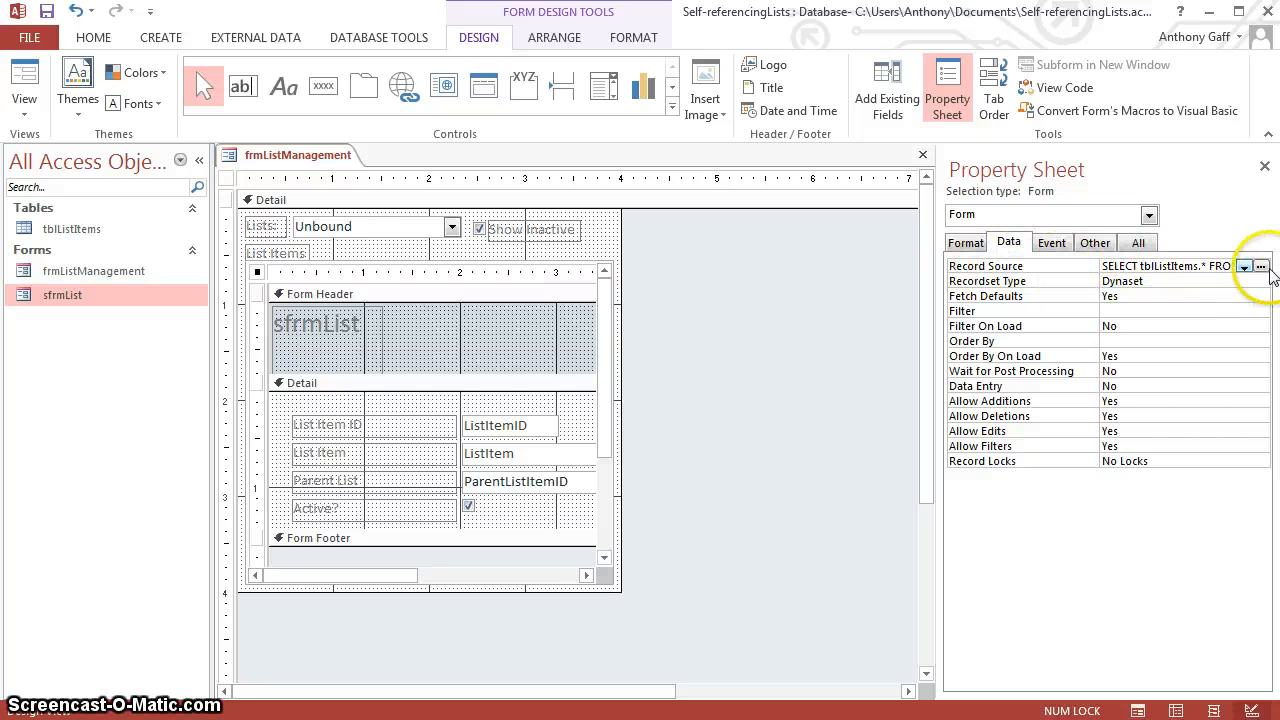
click(1261, 267)
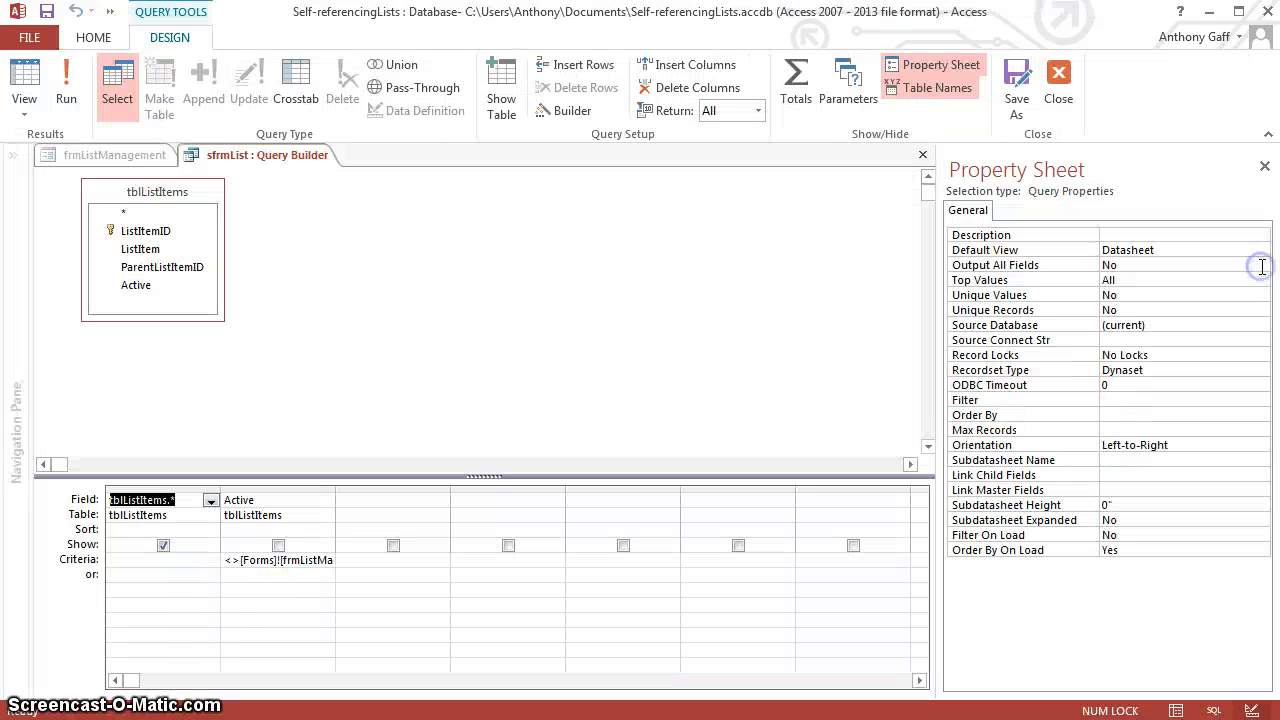
double_click(336, 490)
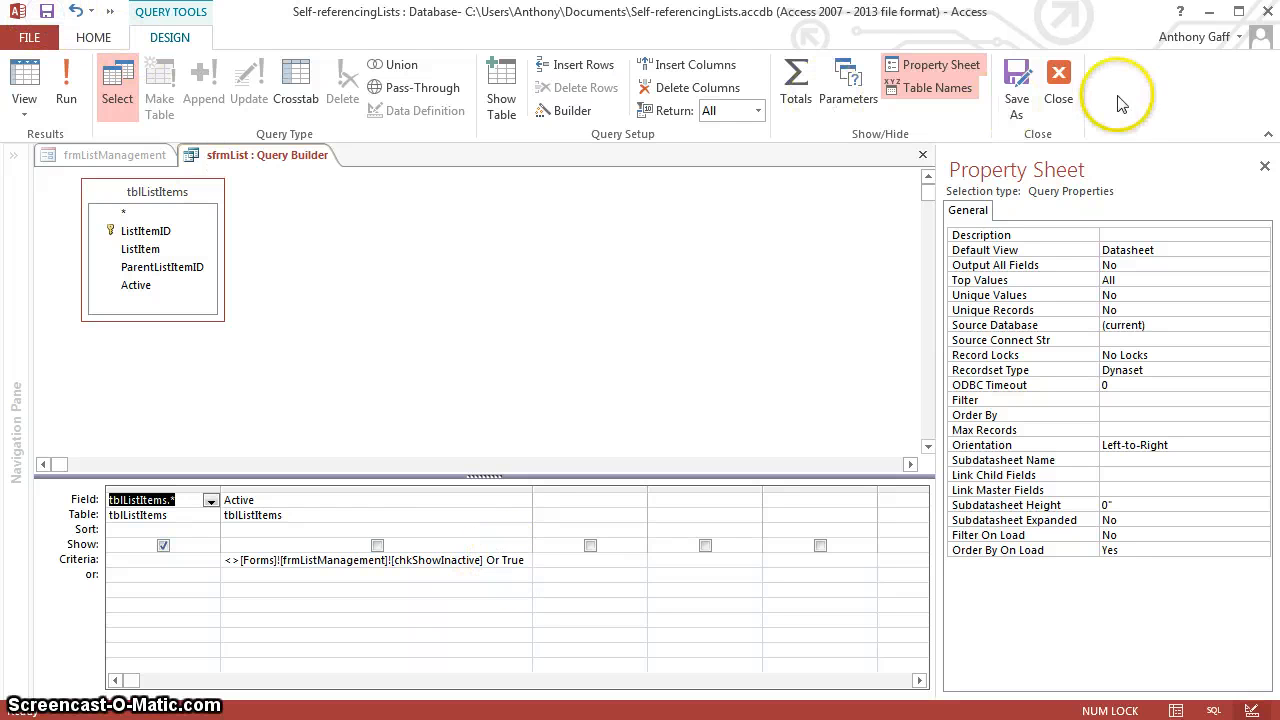
click(1056, 93)
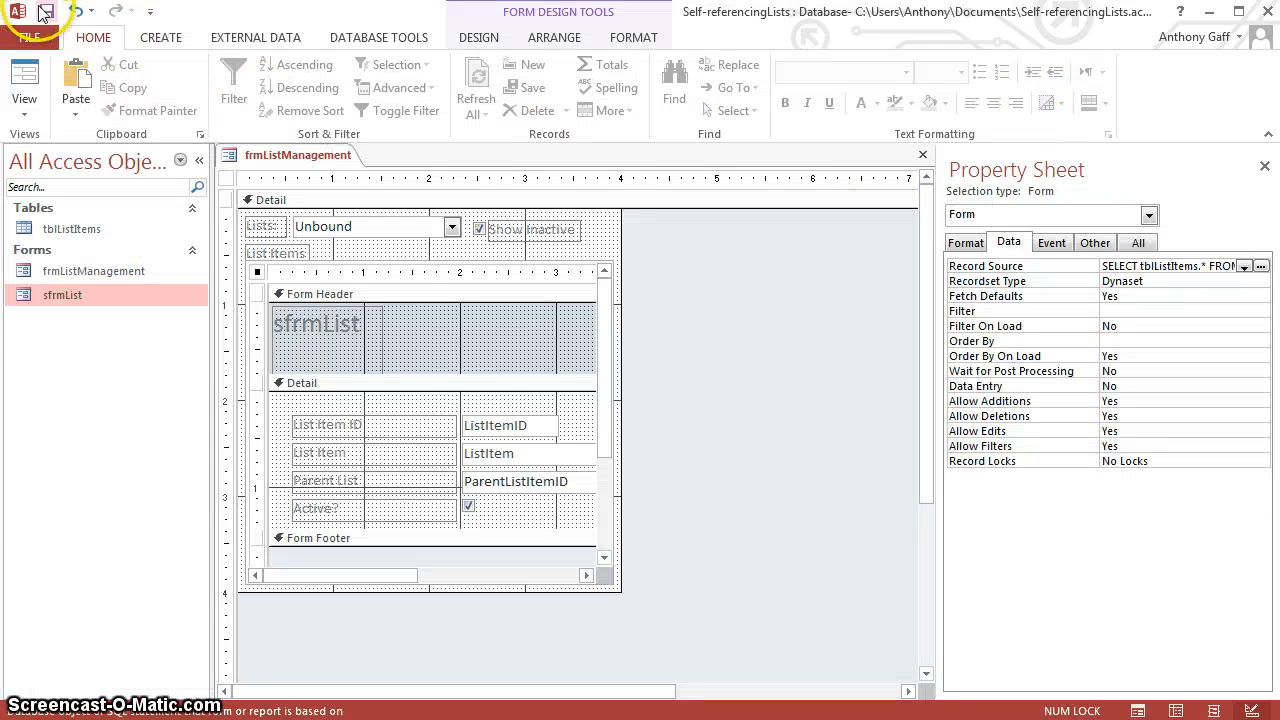
Step: Display frmListManagement in Form View and choose List in the Lists combo box
click(24, 82)
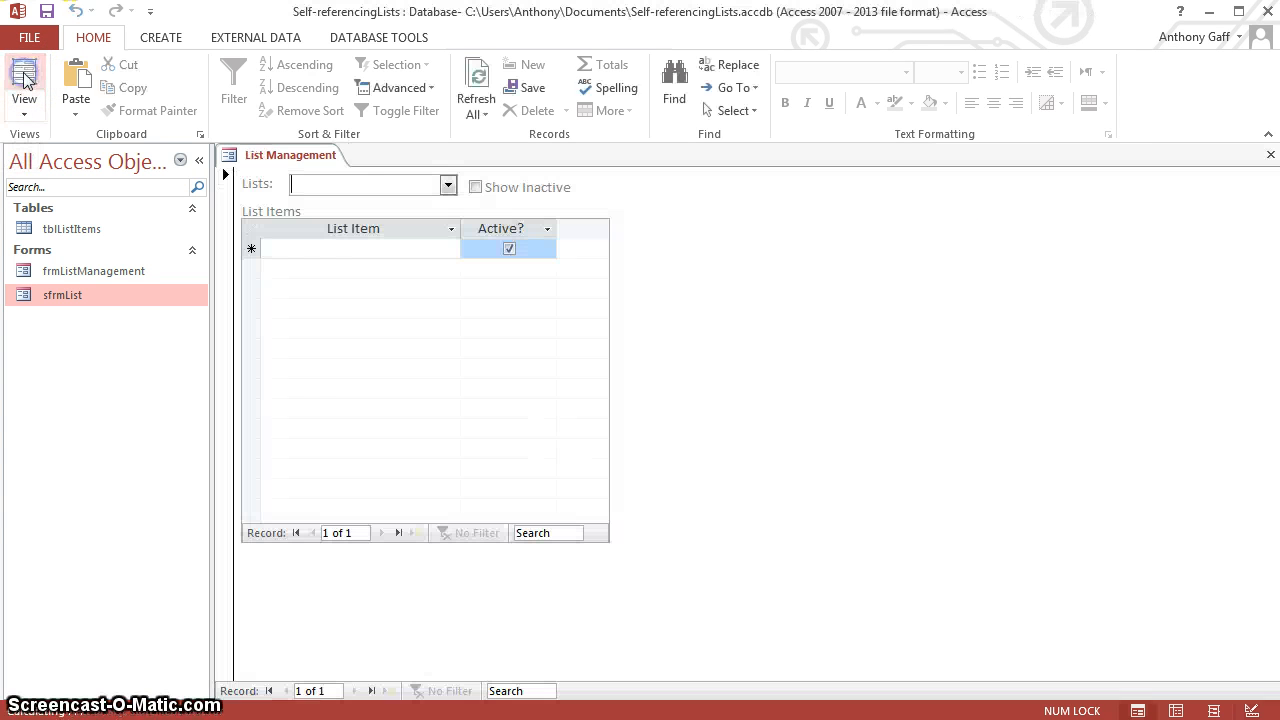
click(448, 184)
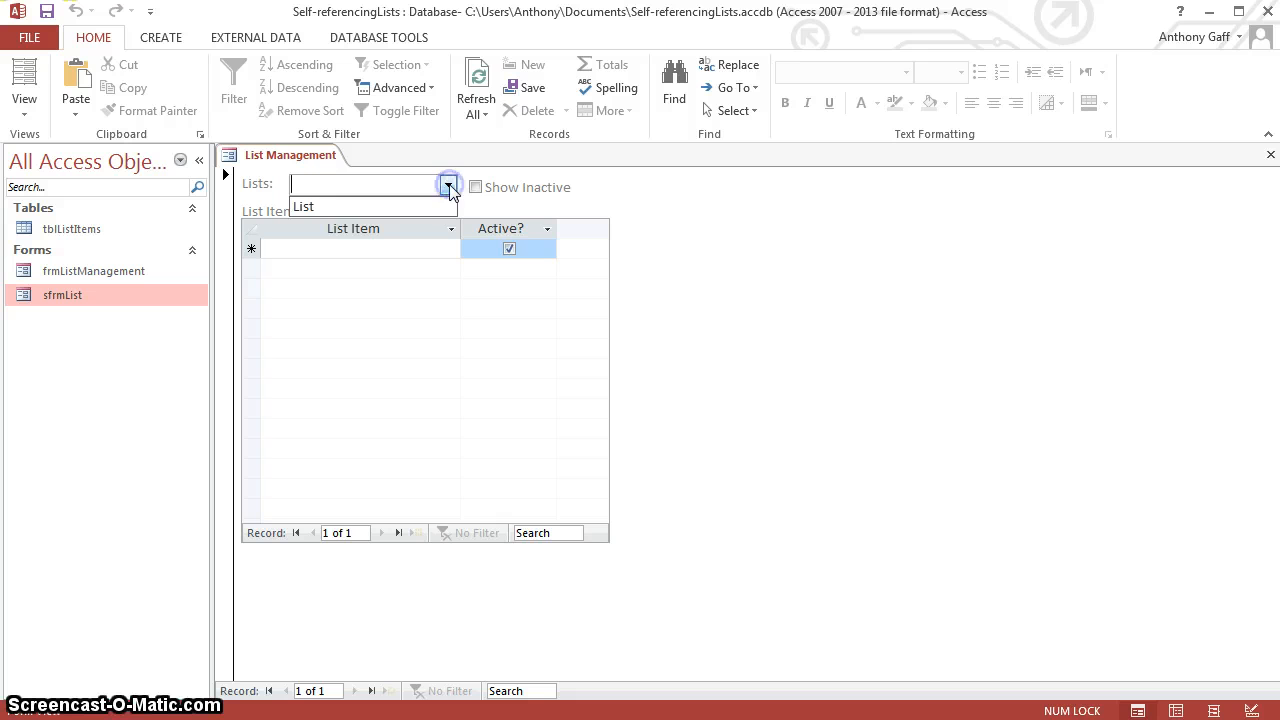
click(342, 208)
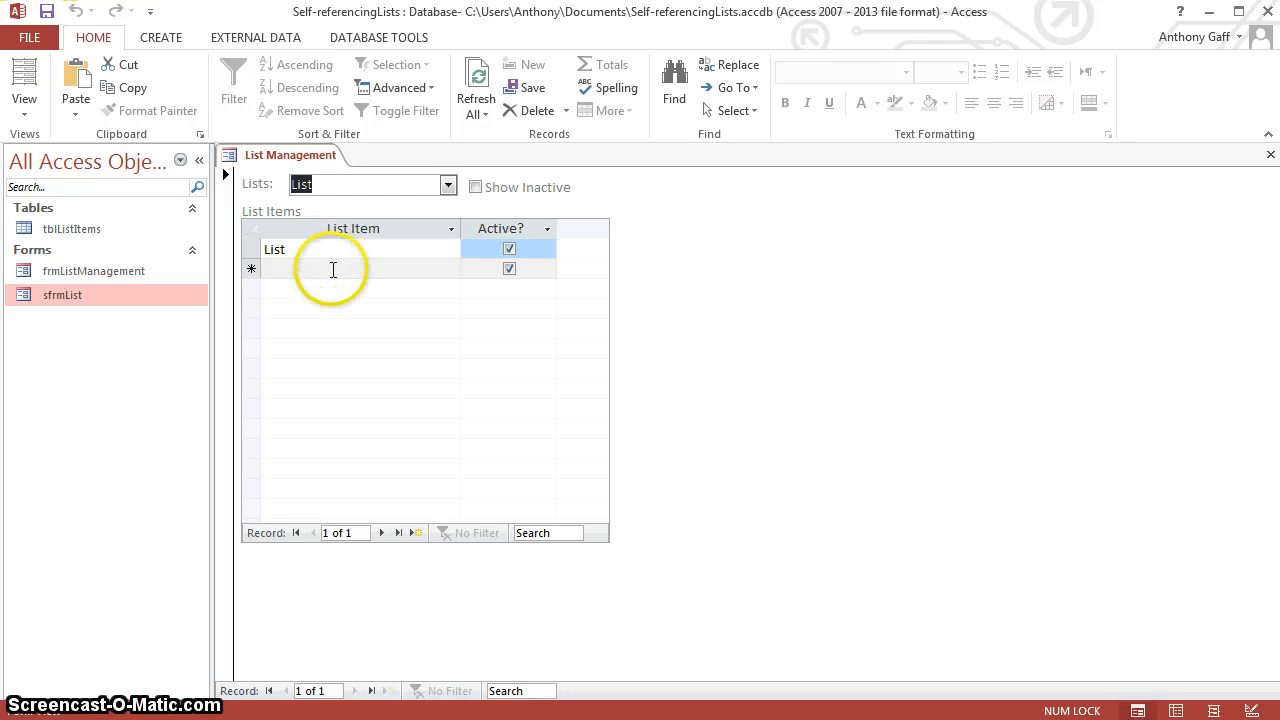
Step: Add Colors and Sizes as new active items below List in the List Items subform
click(343, 249)
key(Tab)
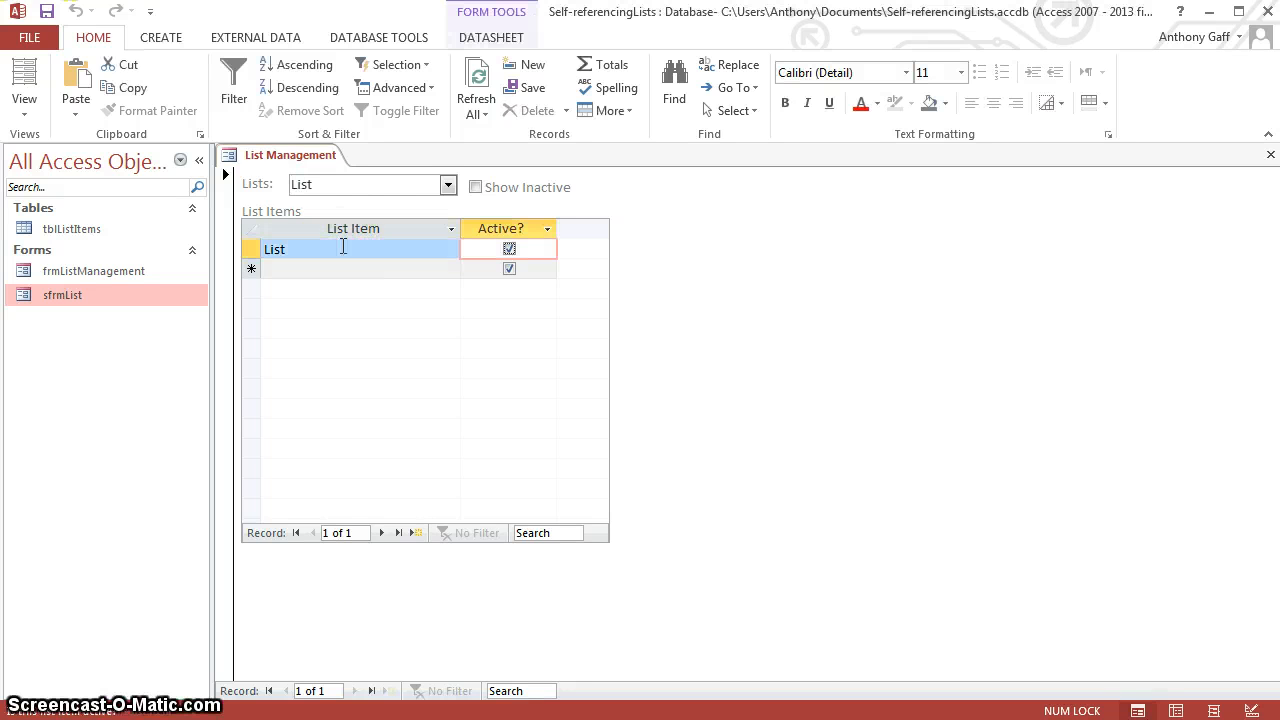
key(Tab)
text(Co)
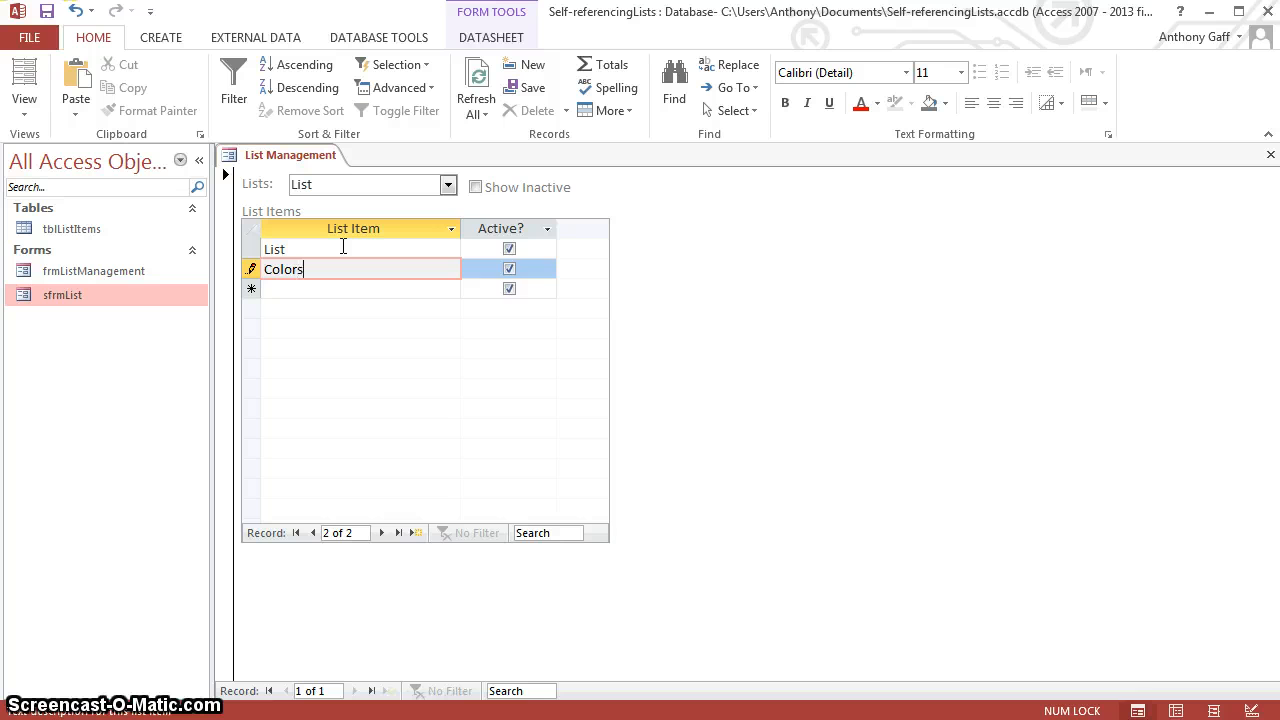
key(Tab)
key(Tab)
text(Sizes)
key(Tab)
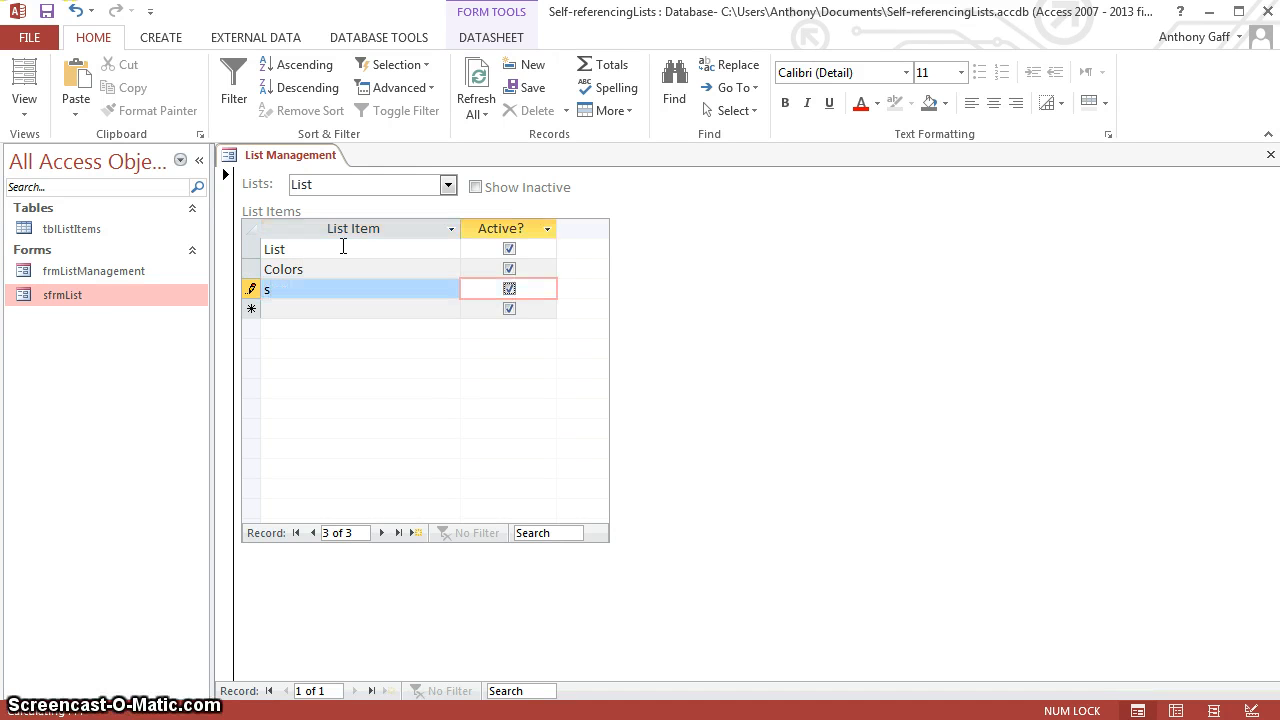
key(shift+Tab)
text(zes)
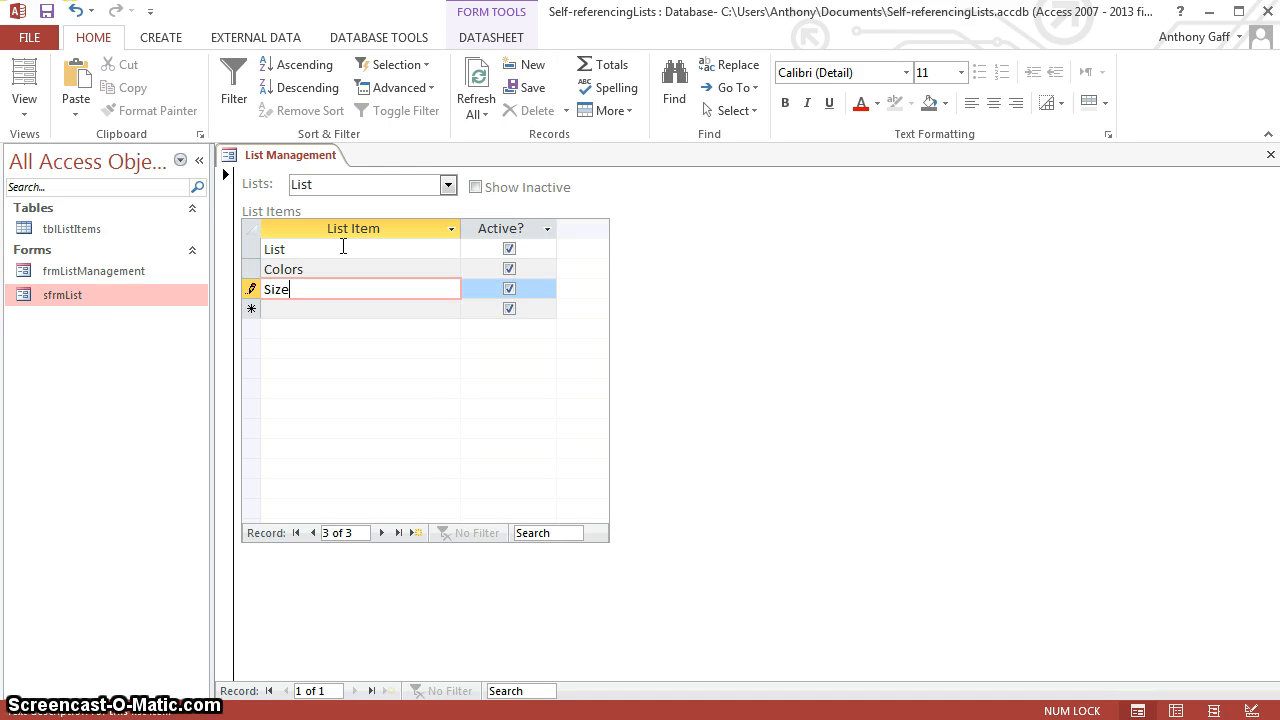
Step: Add Departments as a new active item below Sizes in the List Items subform
key(Tab)
key(Tab)
text(D)
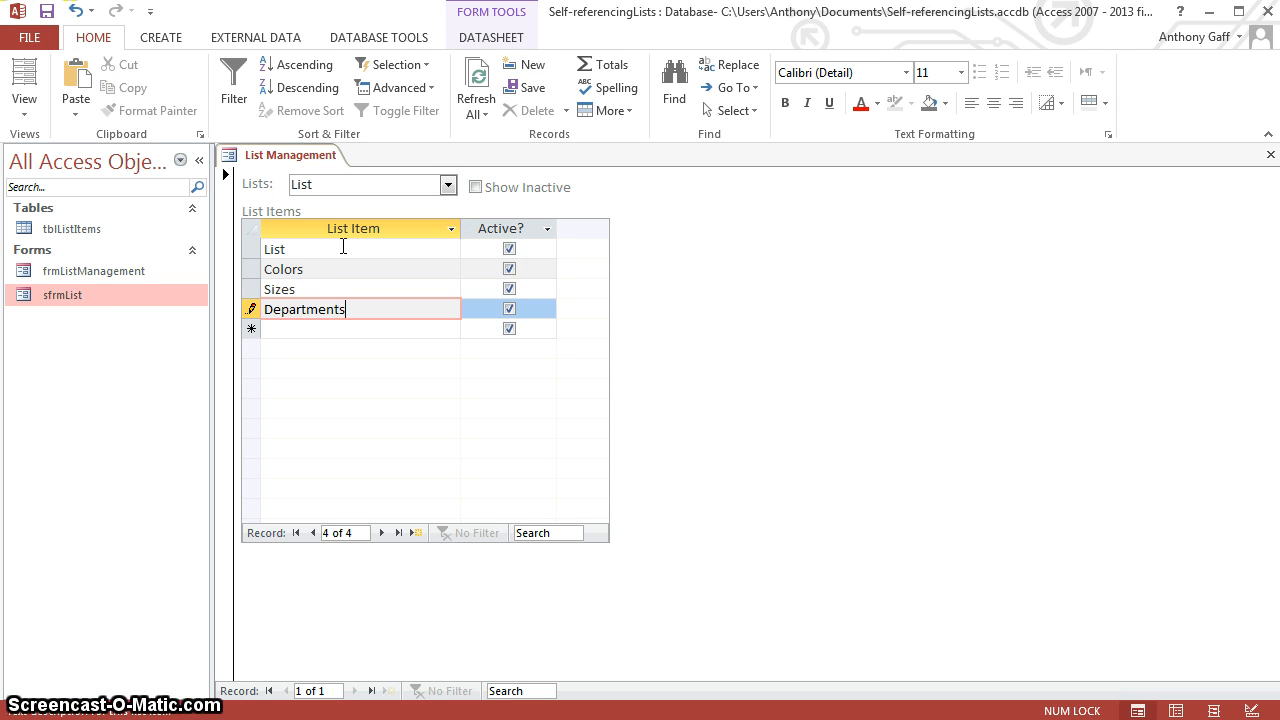
key(Tab)
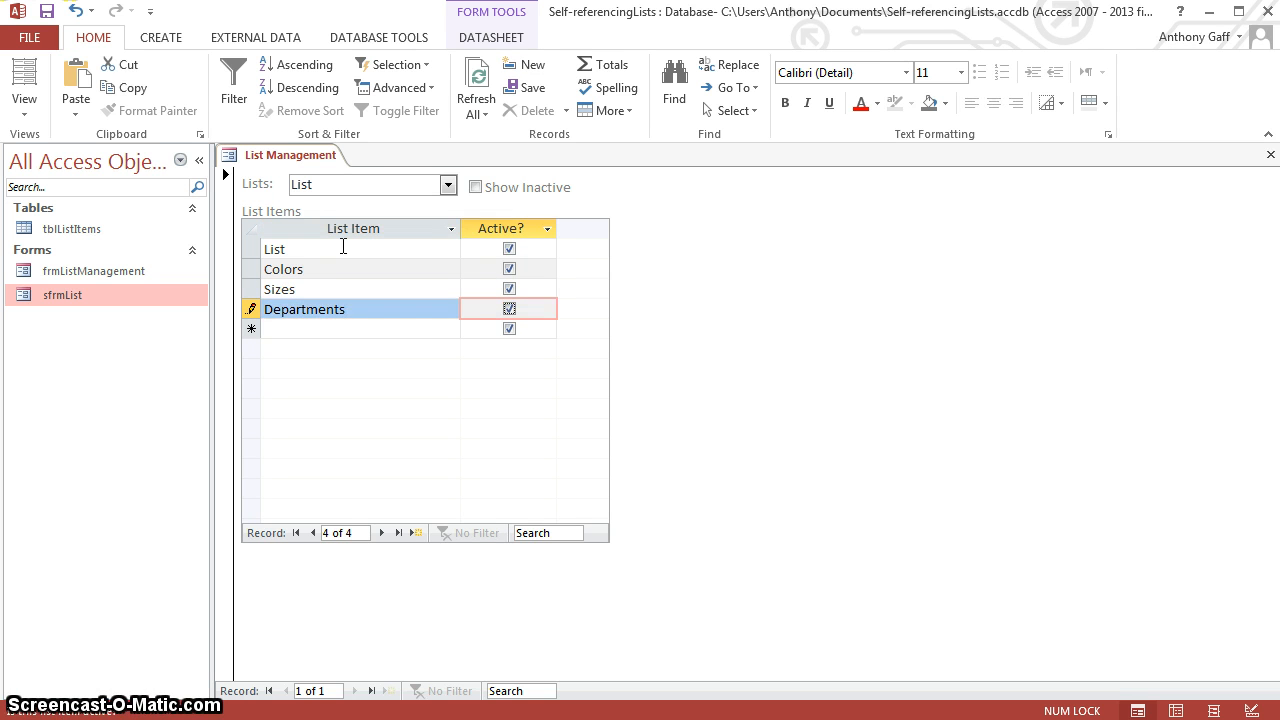
Step: Choose Colors in the Lists combo box and add the list items Red, Blue and Green
click(448, 185)
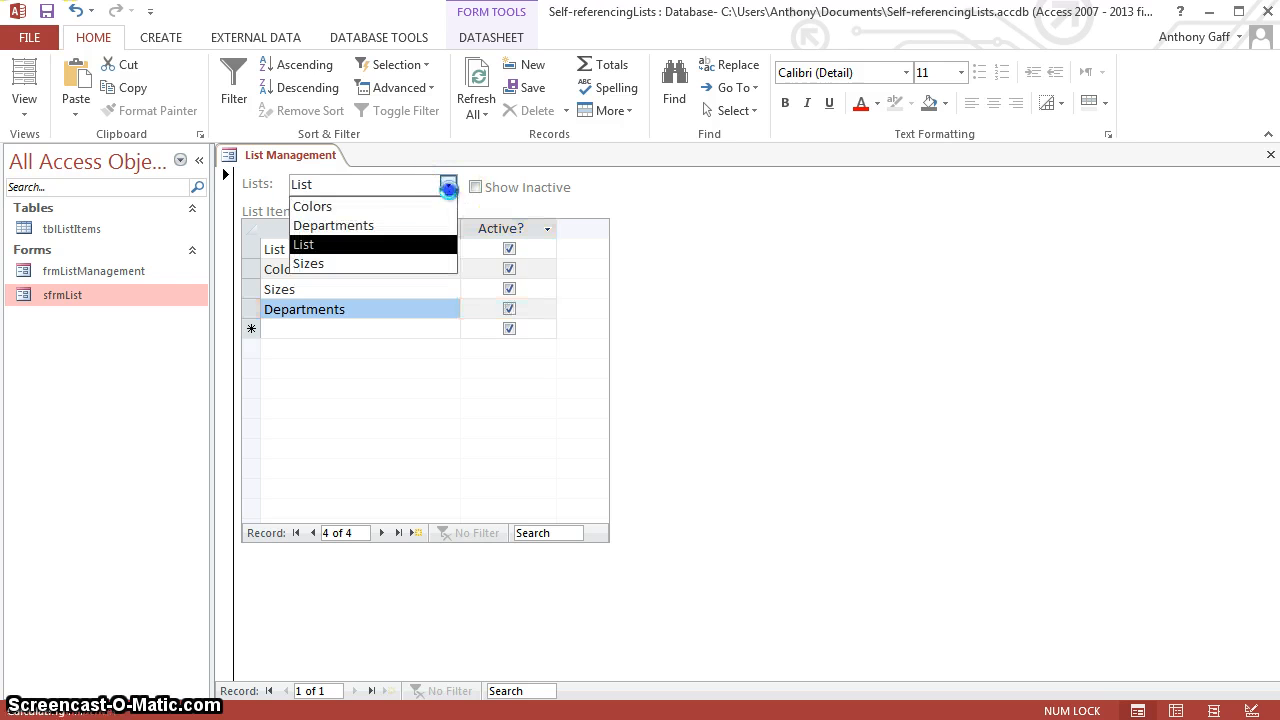
click(330, 206)
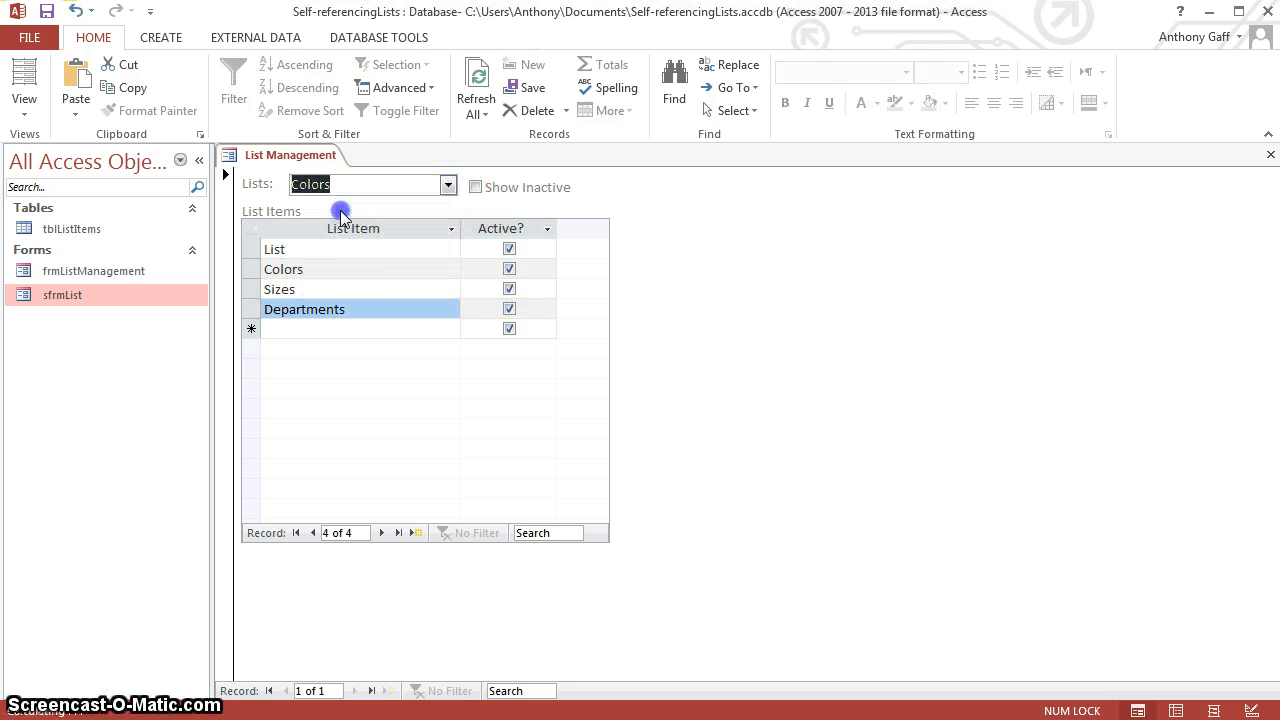
click(356, 248)
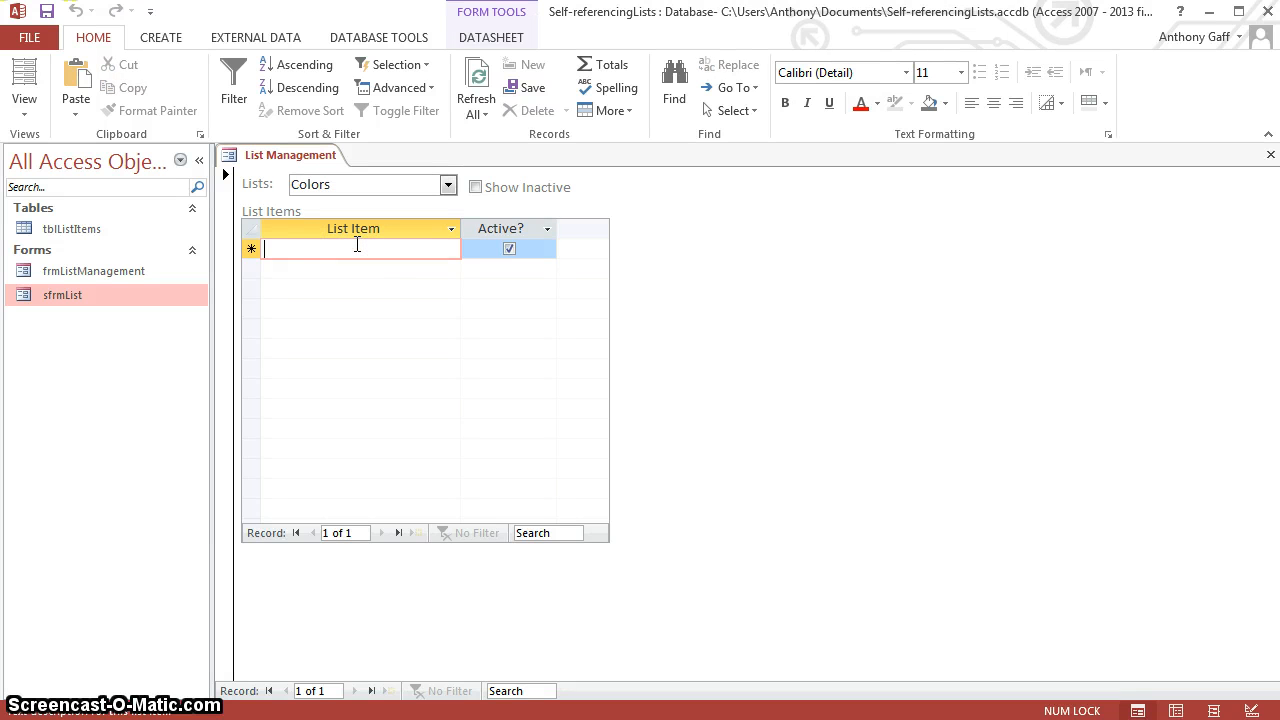
text(Red)
key(Return)
text(B)
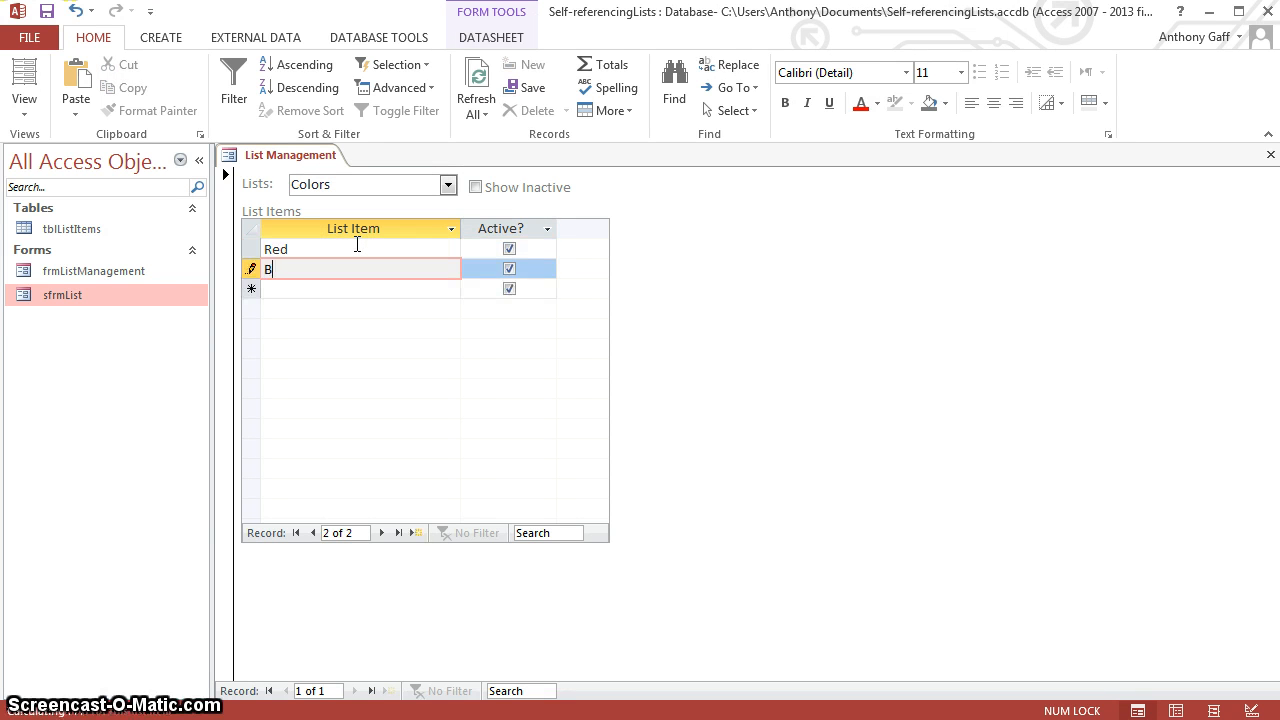
text(lue)
key(Return)
text(G)
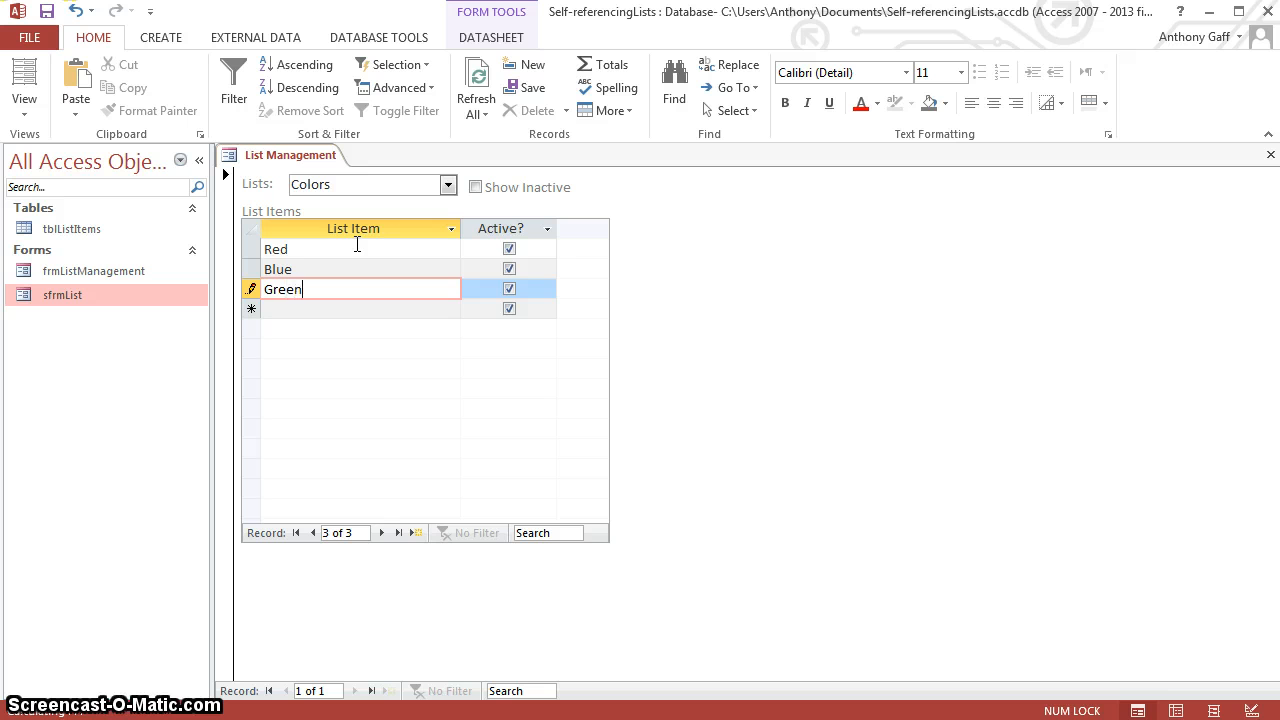
text(reen)
click(359, 238)
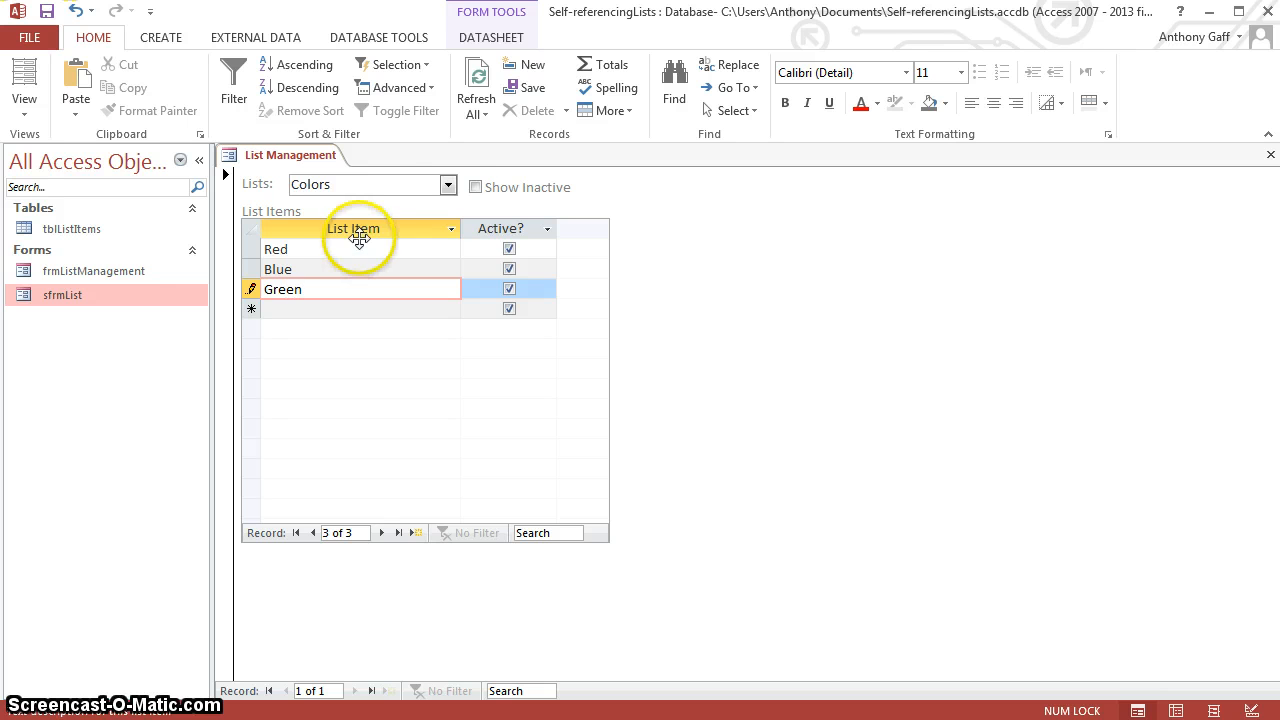
Step: Choose Departments in the Lists combo box and add the list items Accounting, Sales and Marketing
click(447, 186)
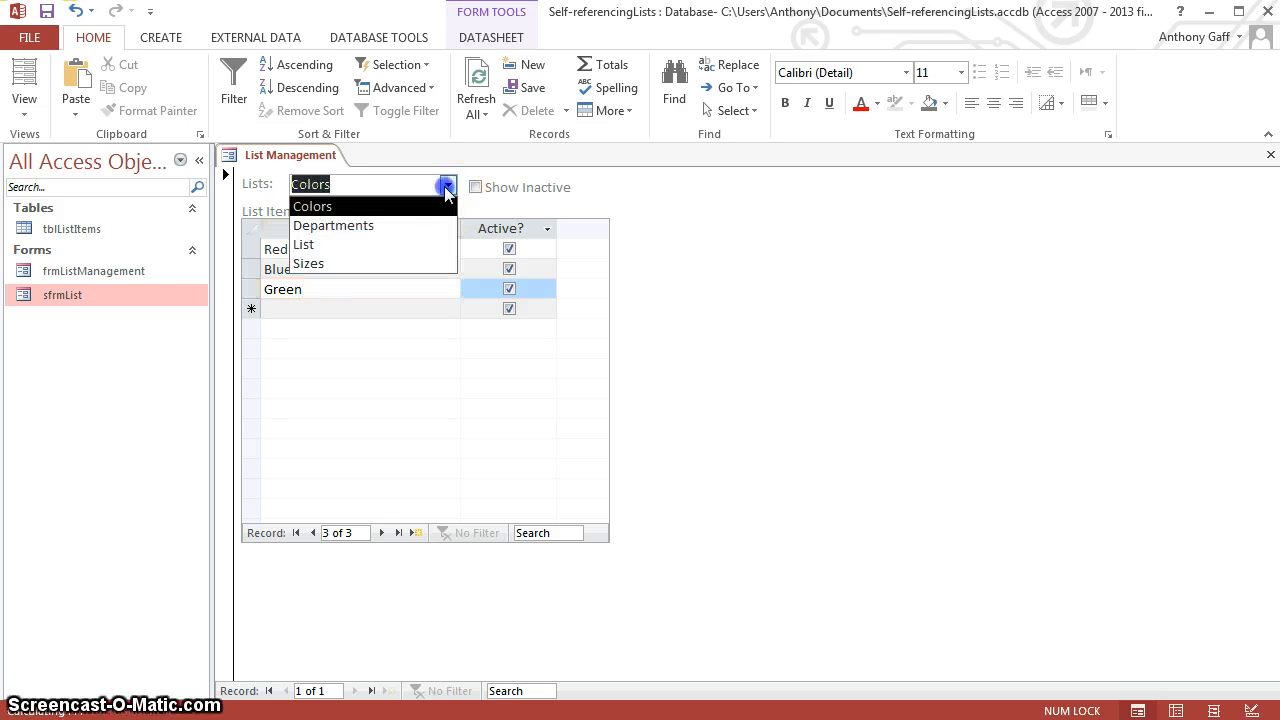
click(360, 226)
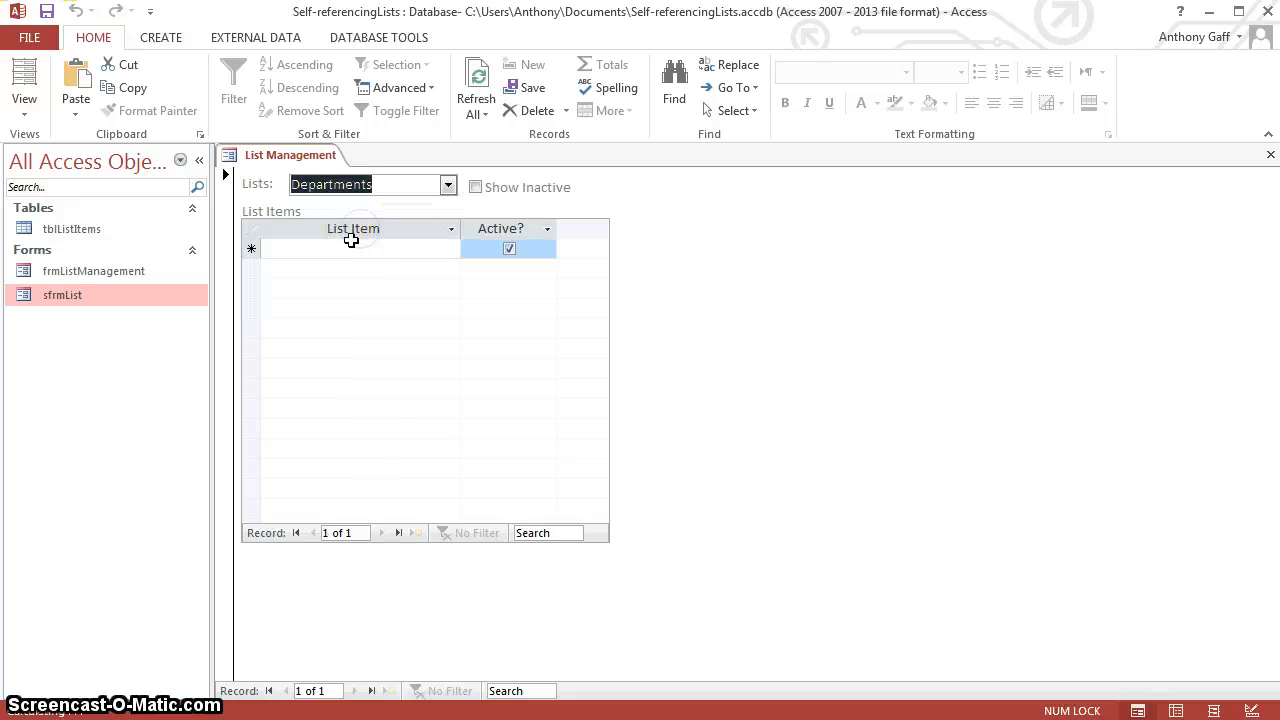
click(349, 246)
text(Accounting)
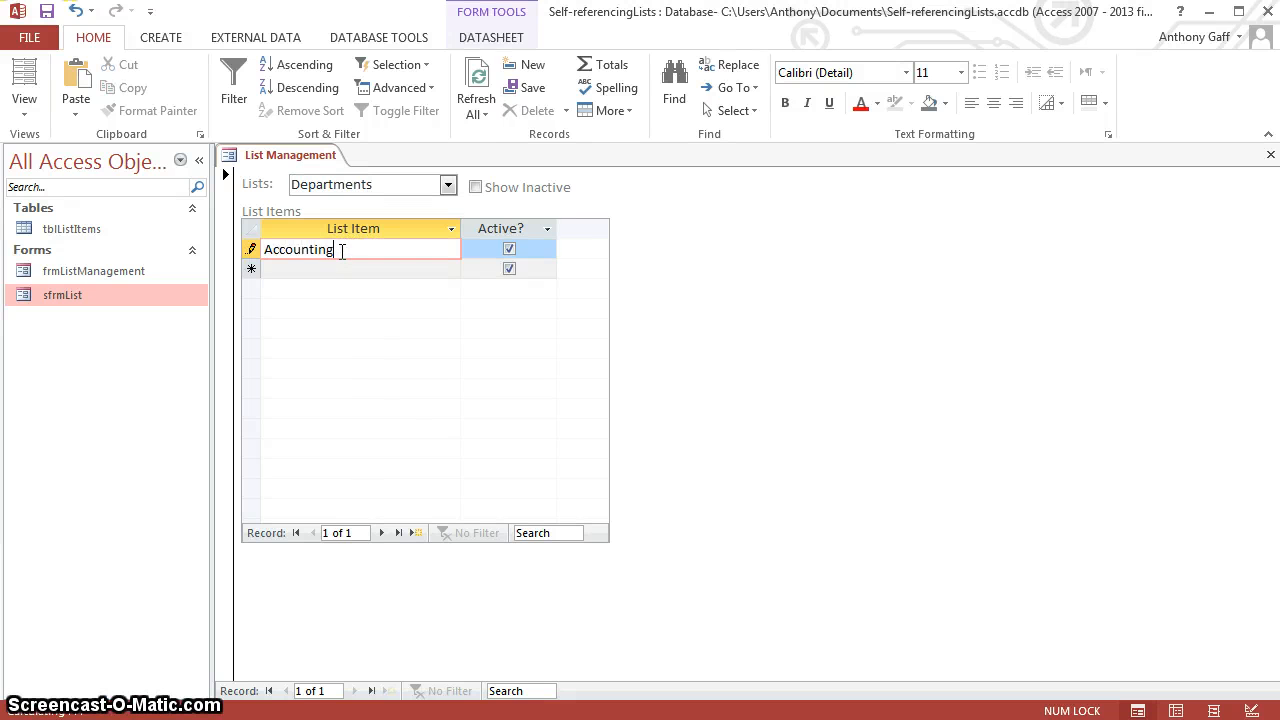
key(Down)
text(Sales)
key(Down)
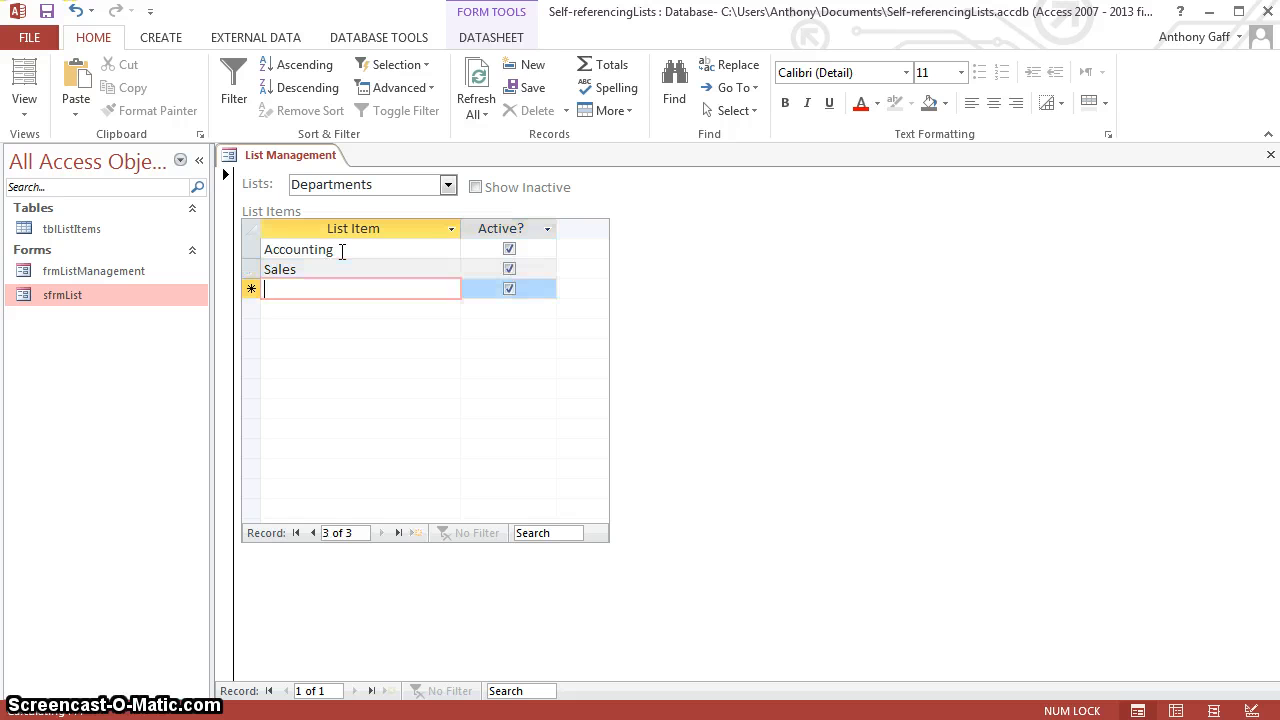
text(Marketing)
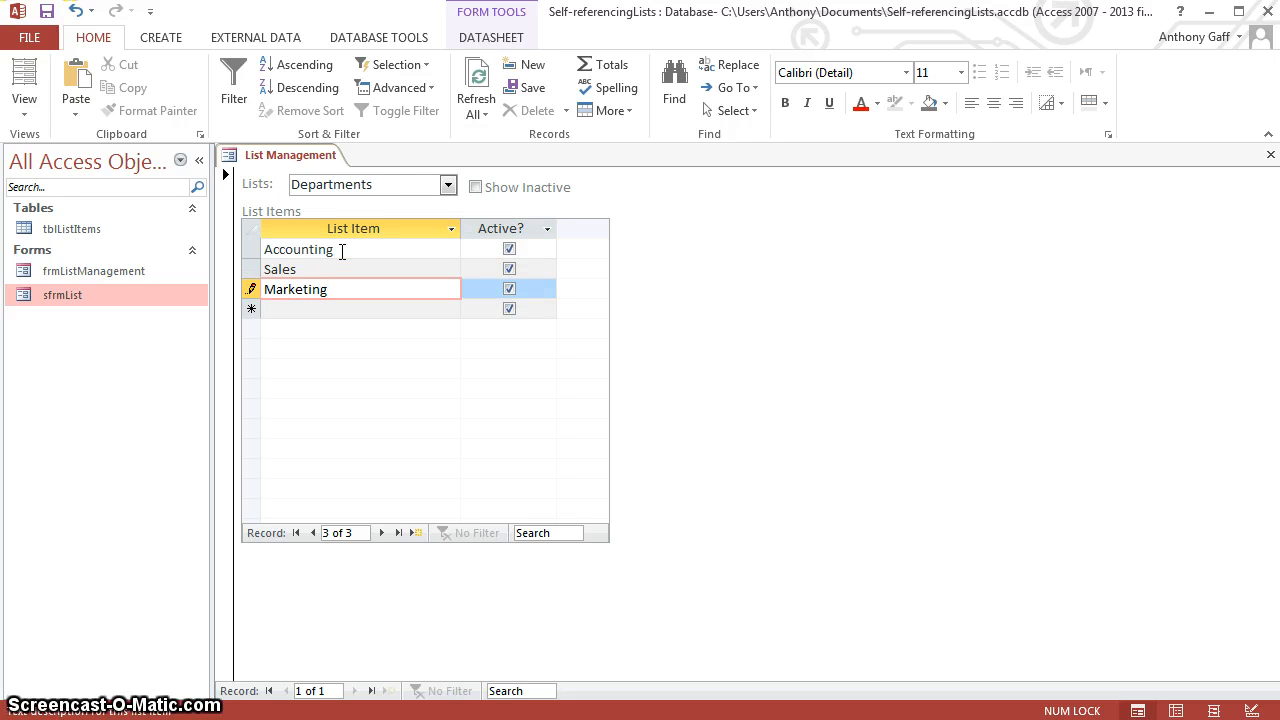
key(Tab)
Step: Choose Sizes in the Lists combo box and add the list items Small, Medium and Large
click(448, 184)
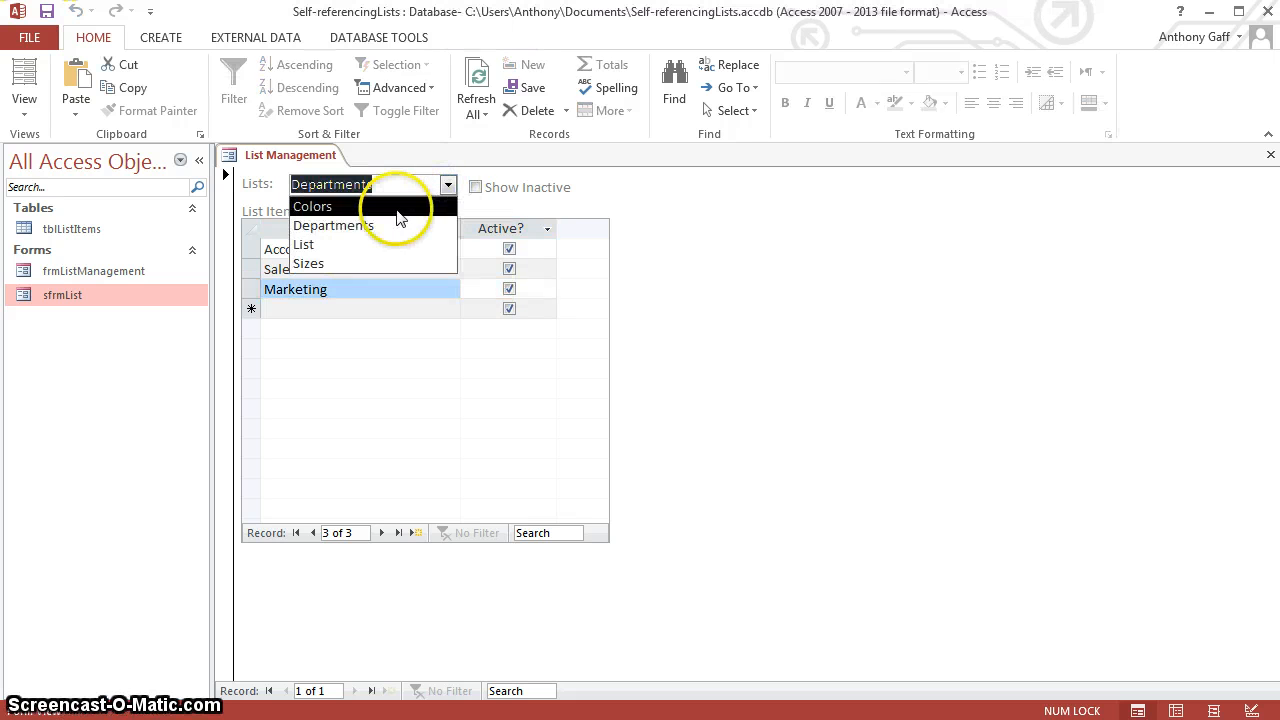
click(357, 262)
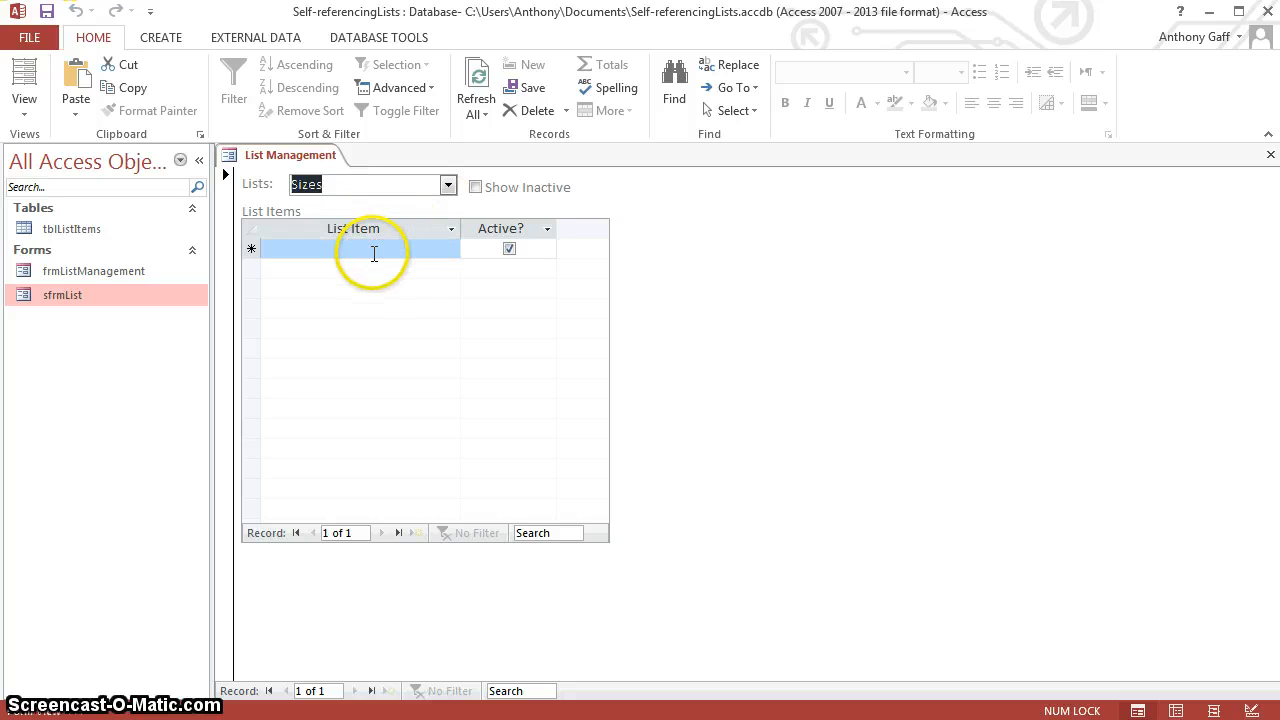
click(374, 254)
text(Small)
key(Tab)
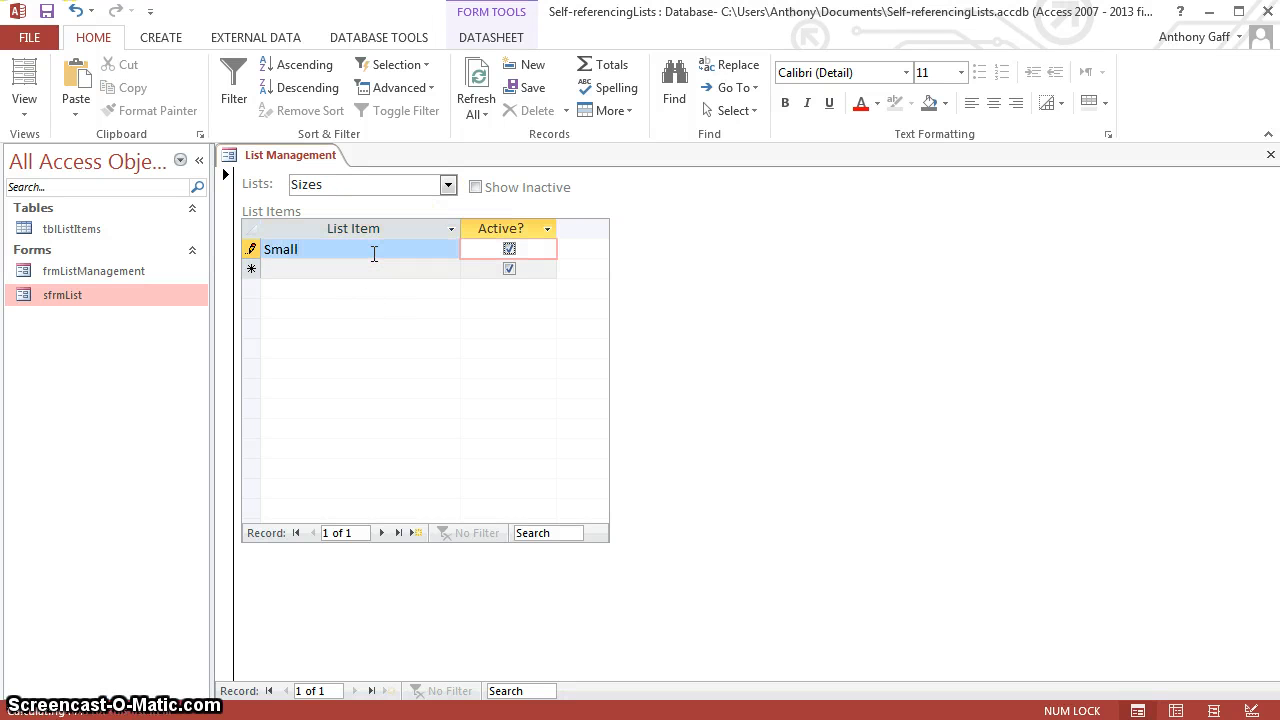
key(Tab)
text(Medium)
key(Tab)
key(Tab)
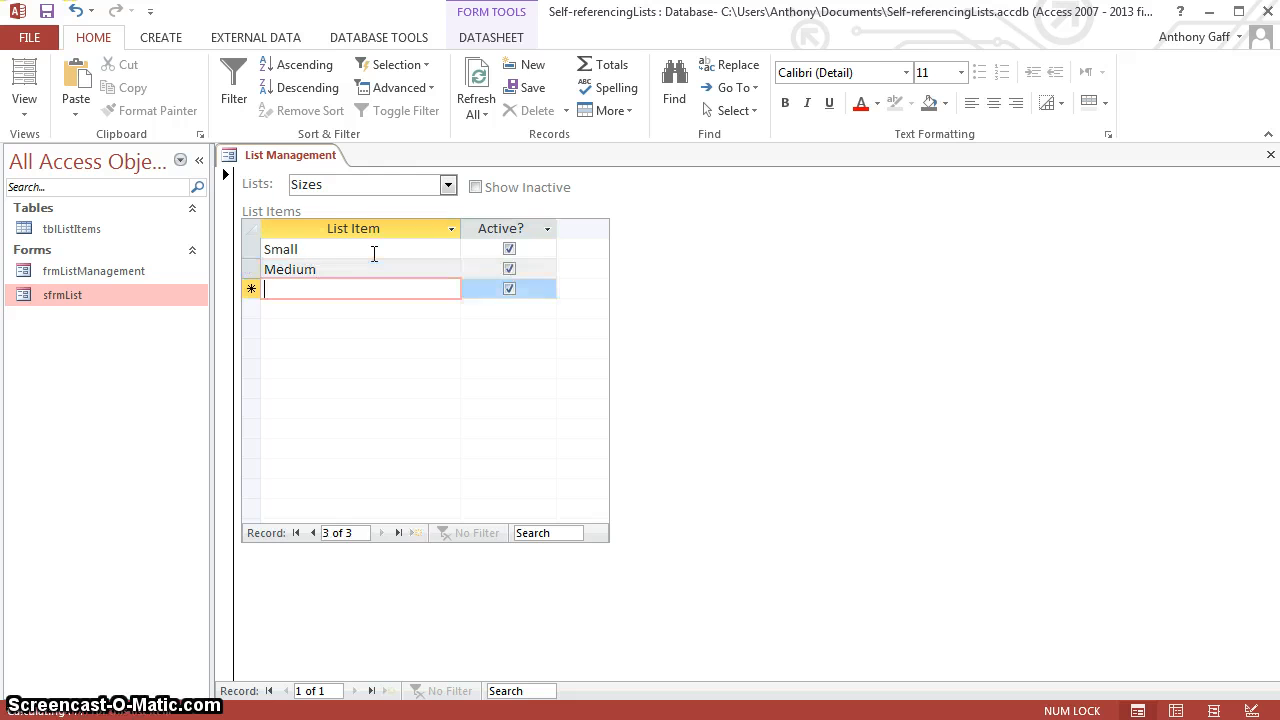
text(Large)
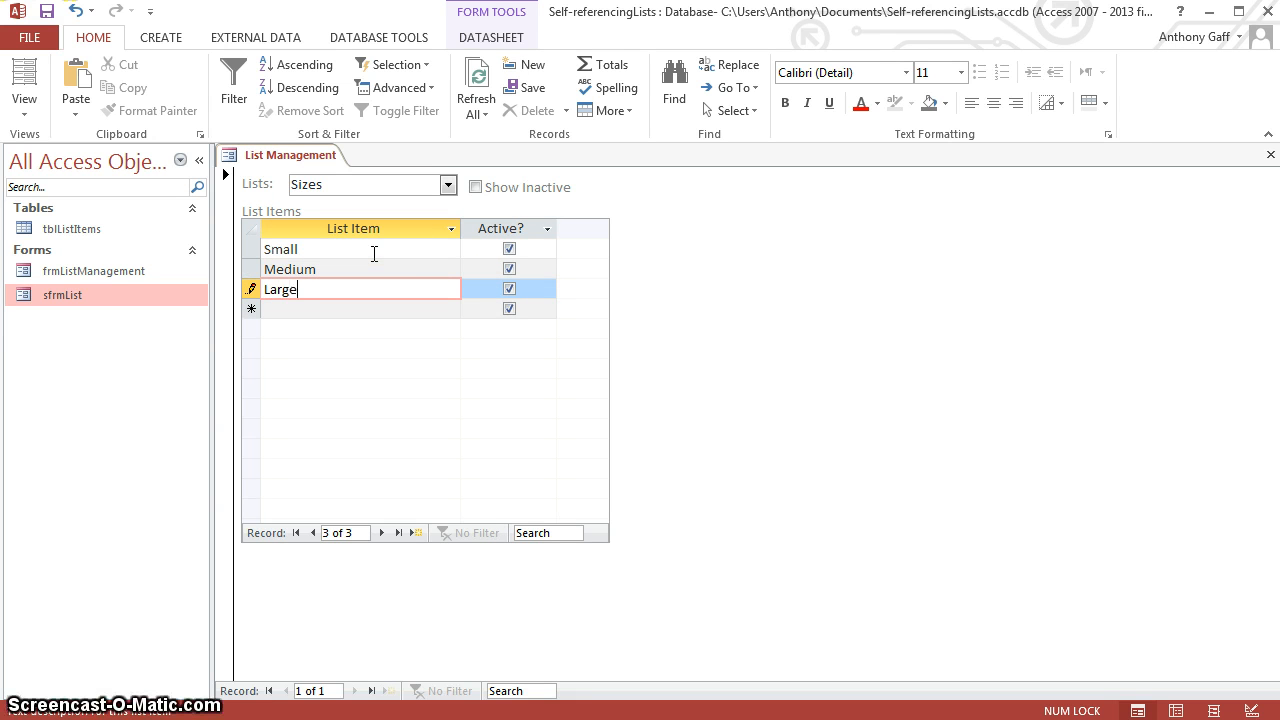
Step: Switch the Lists combo box to List and on to Colors, and mark the Red item as inactive
click(448, 184)
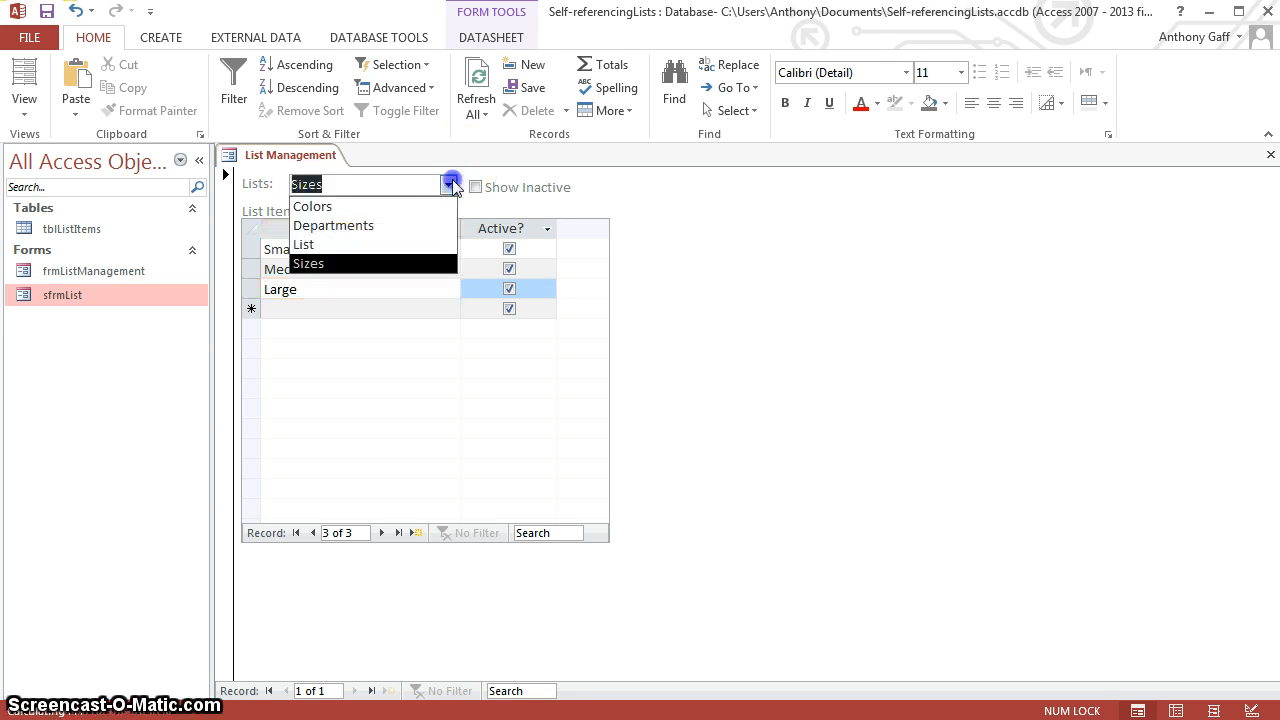
click(318, 247)
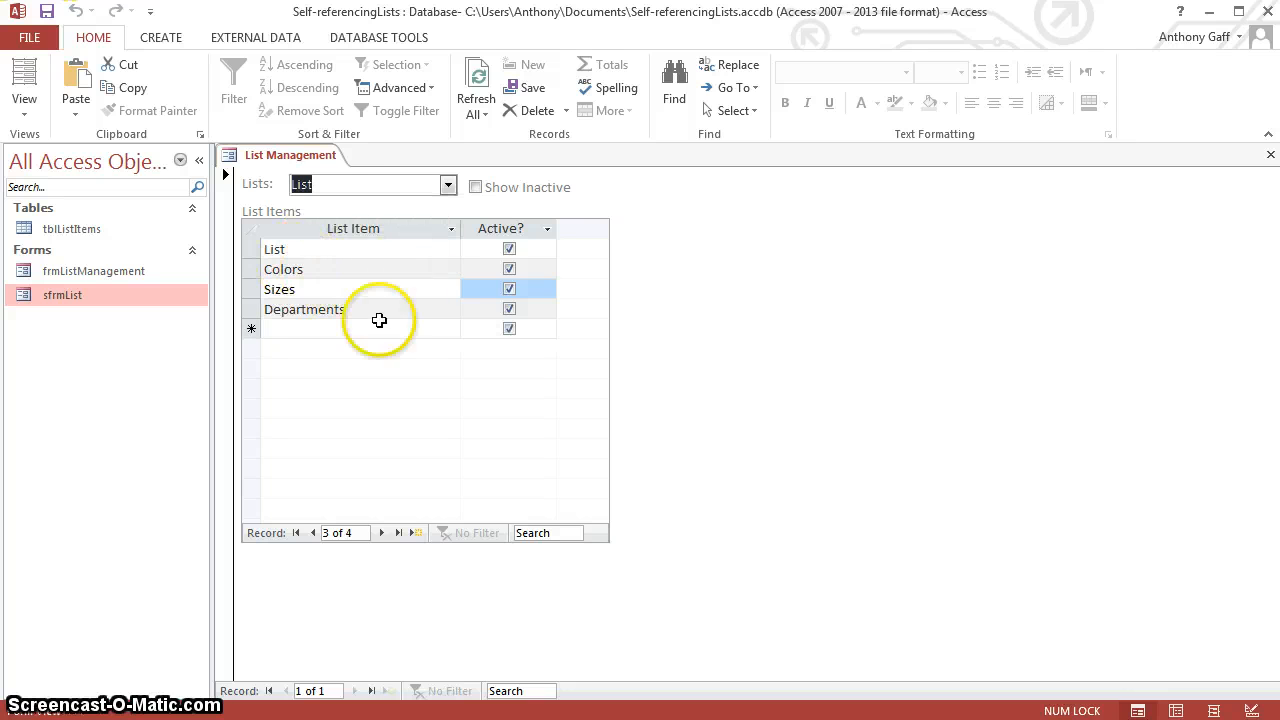
click(448, 184)
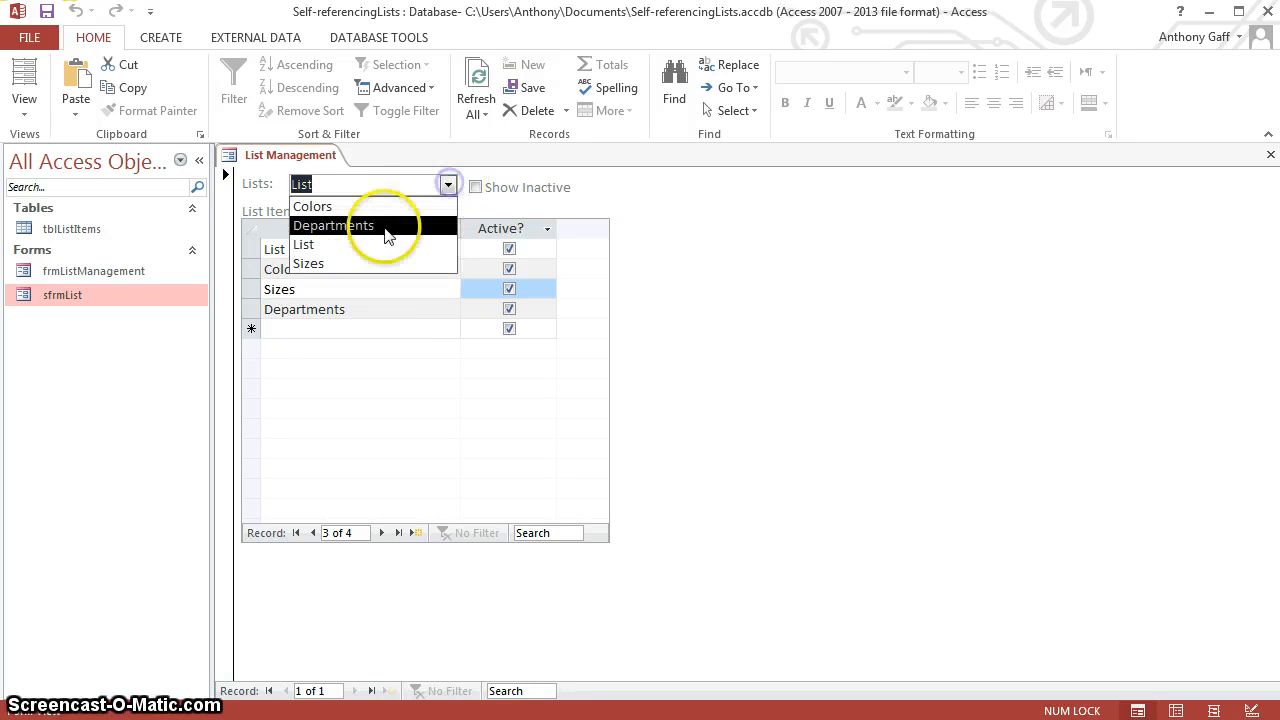
click(384, 206)
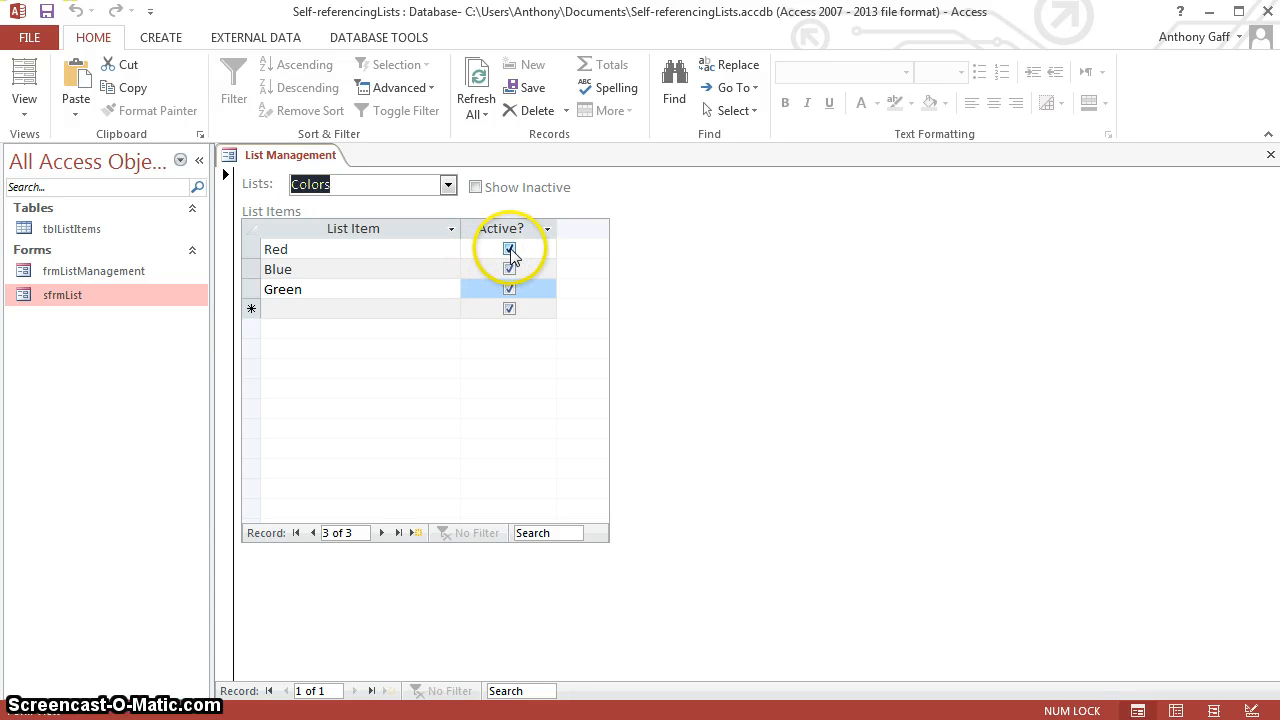
click(510, 249)
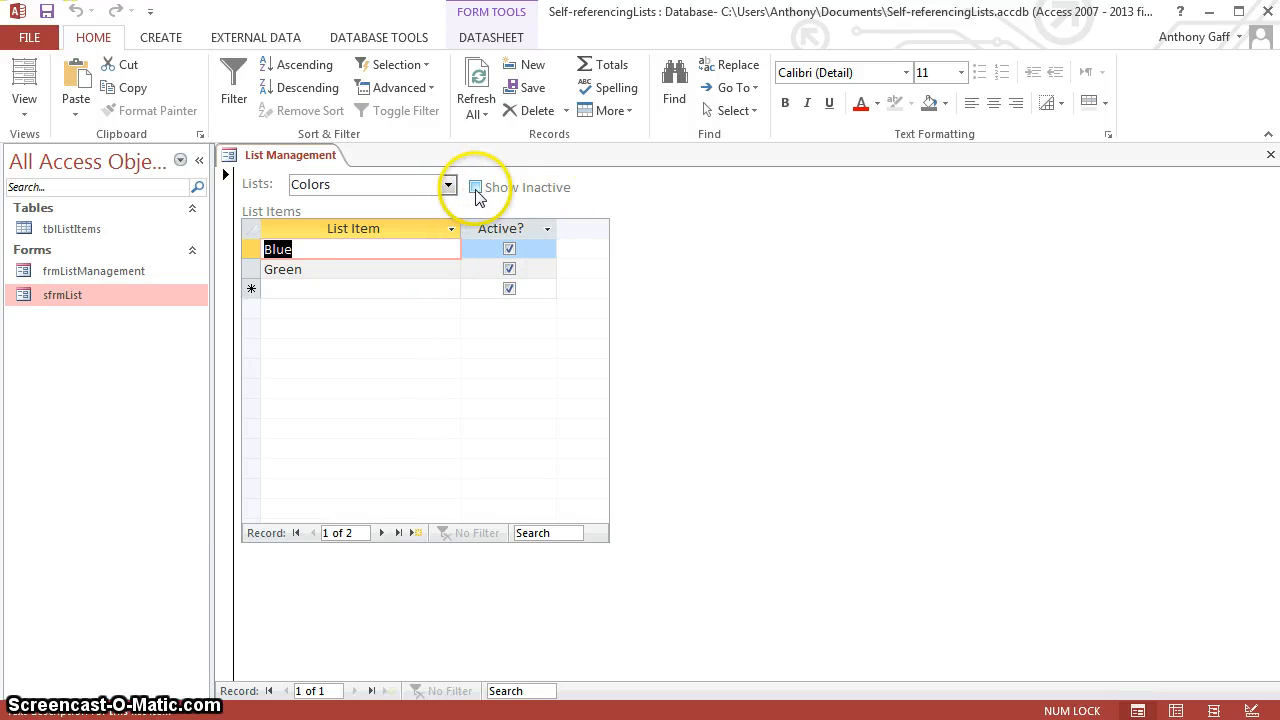
Step: Test Show Inactive by turning it on, off and on again, and set the Red item back to active
click(476, 192)
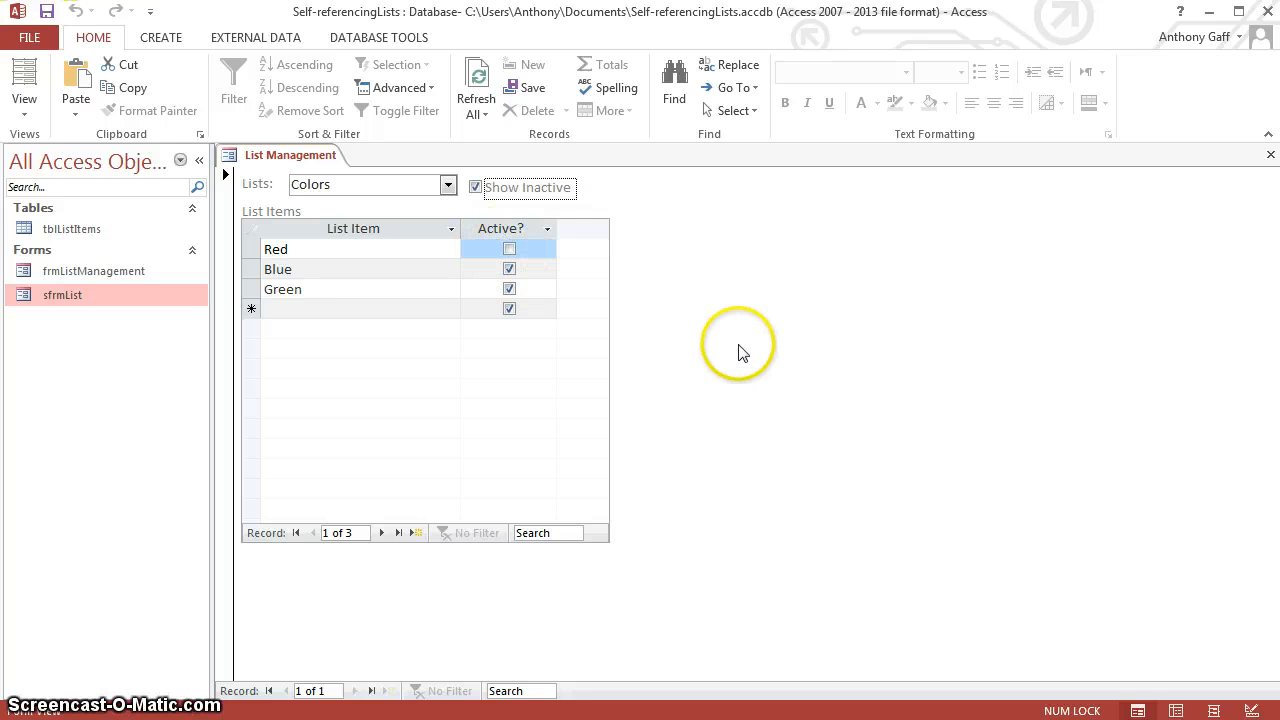
click(476, 188)
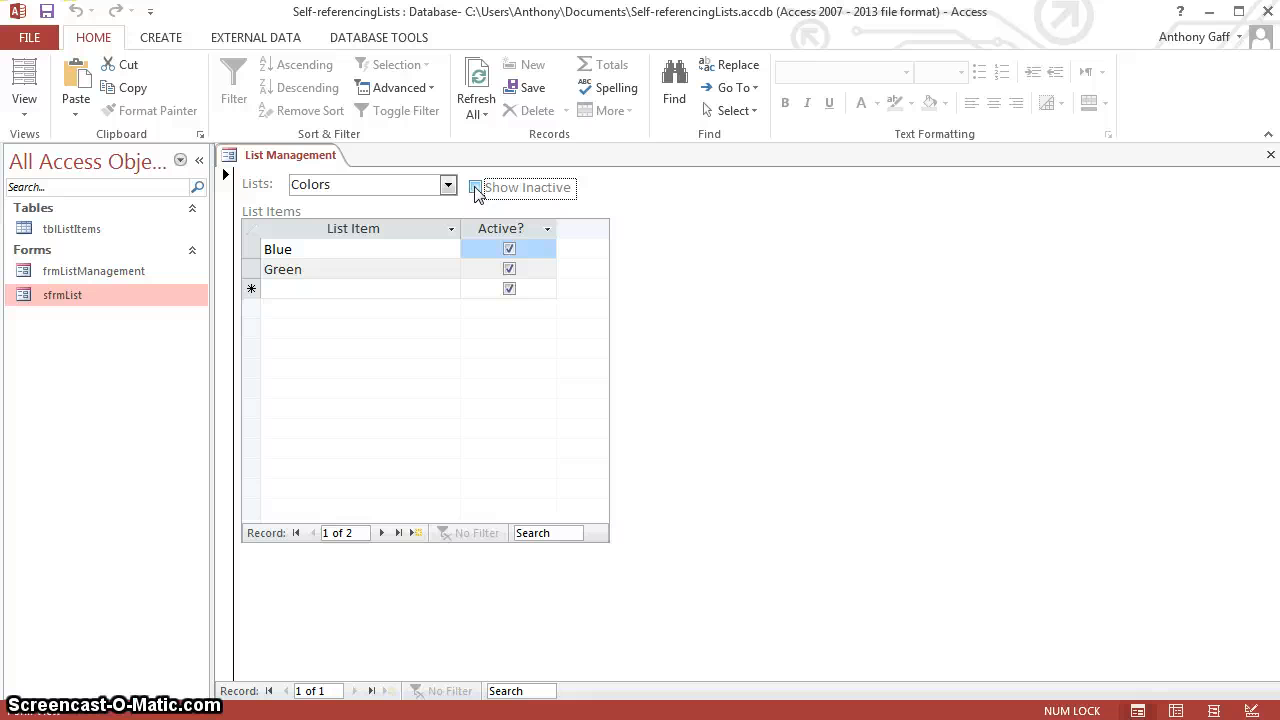
click(476, 188)
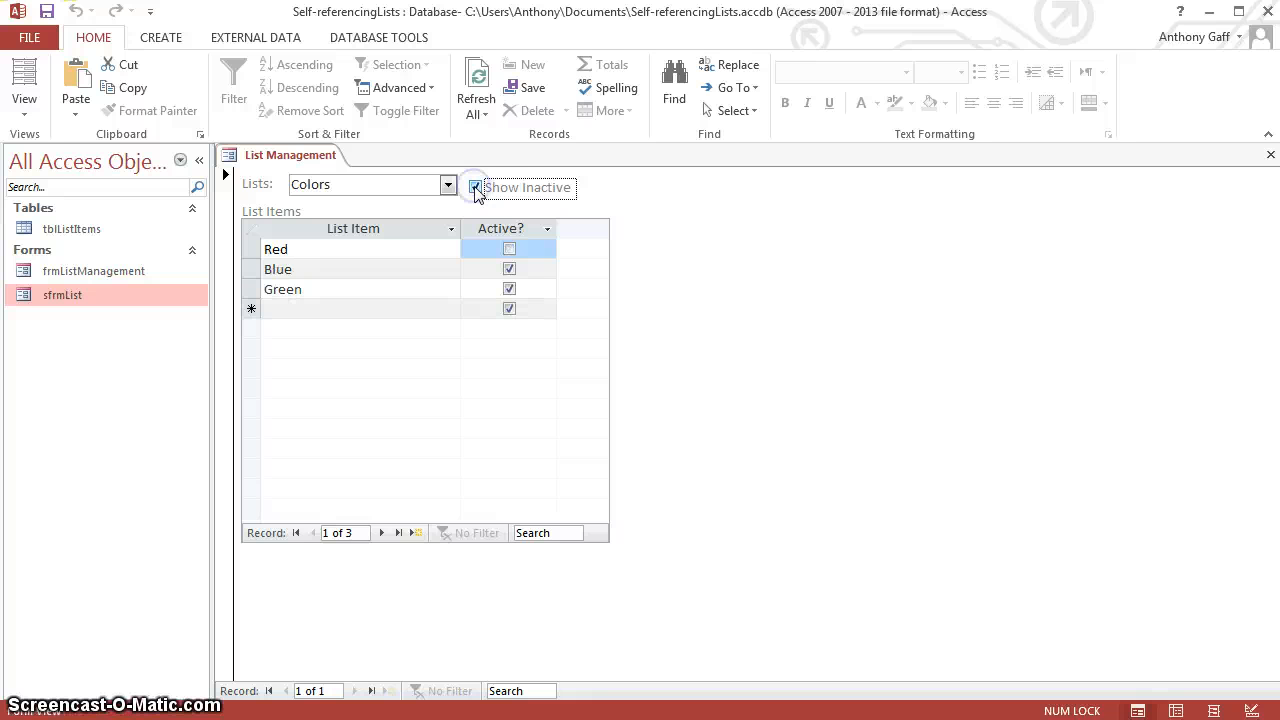
click(509, 249)
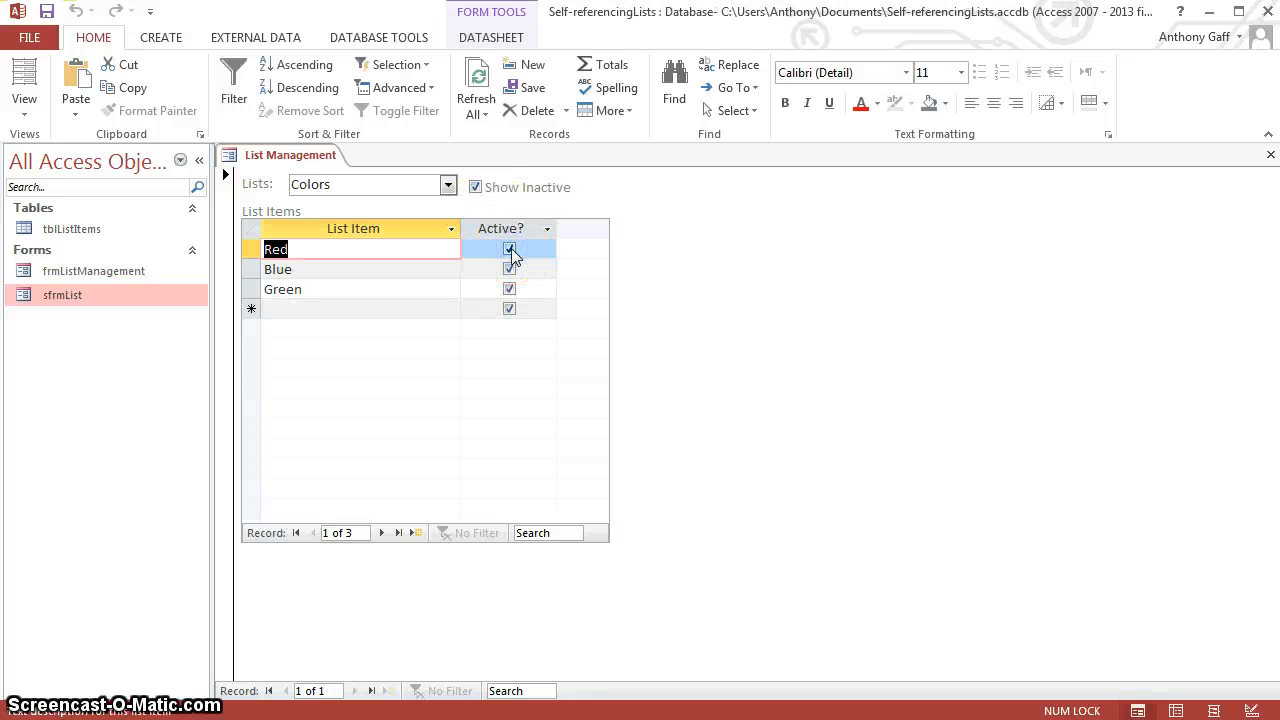